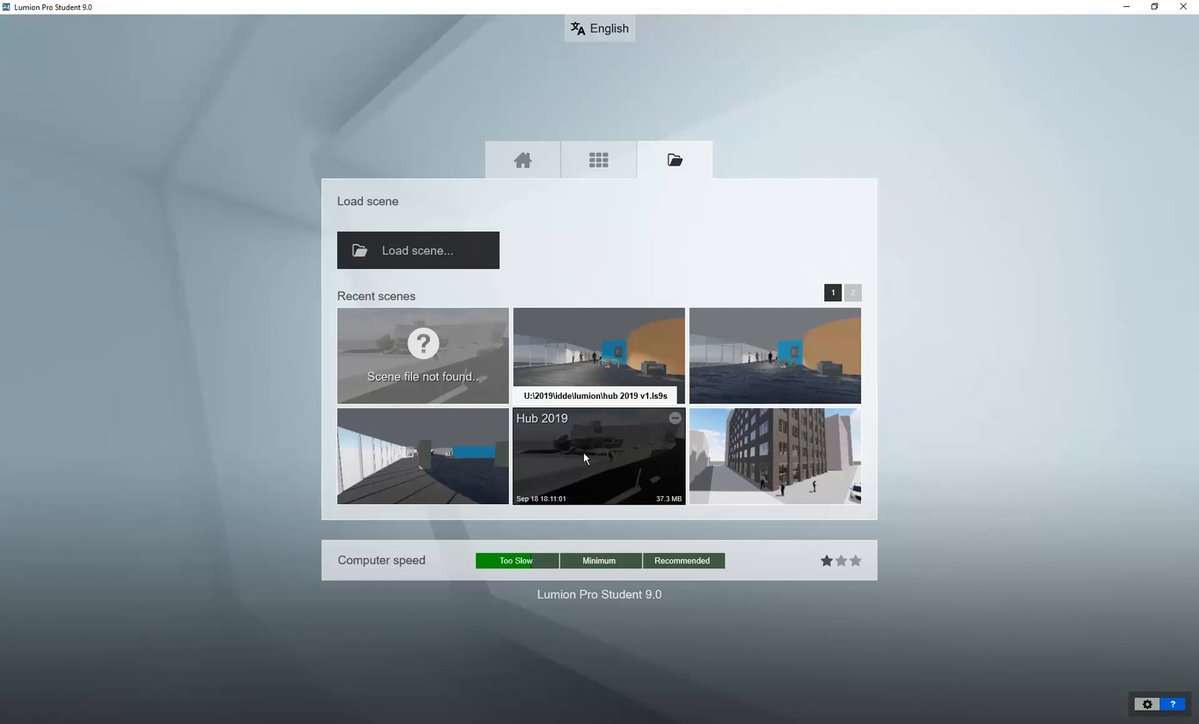
- Compare the new-scene templates with the recent scenes available to load
left_click(522, 168)
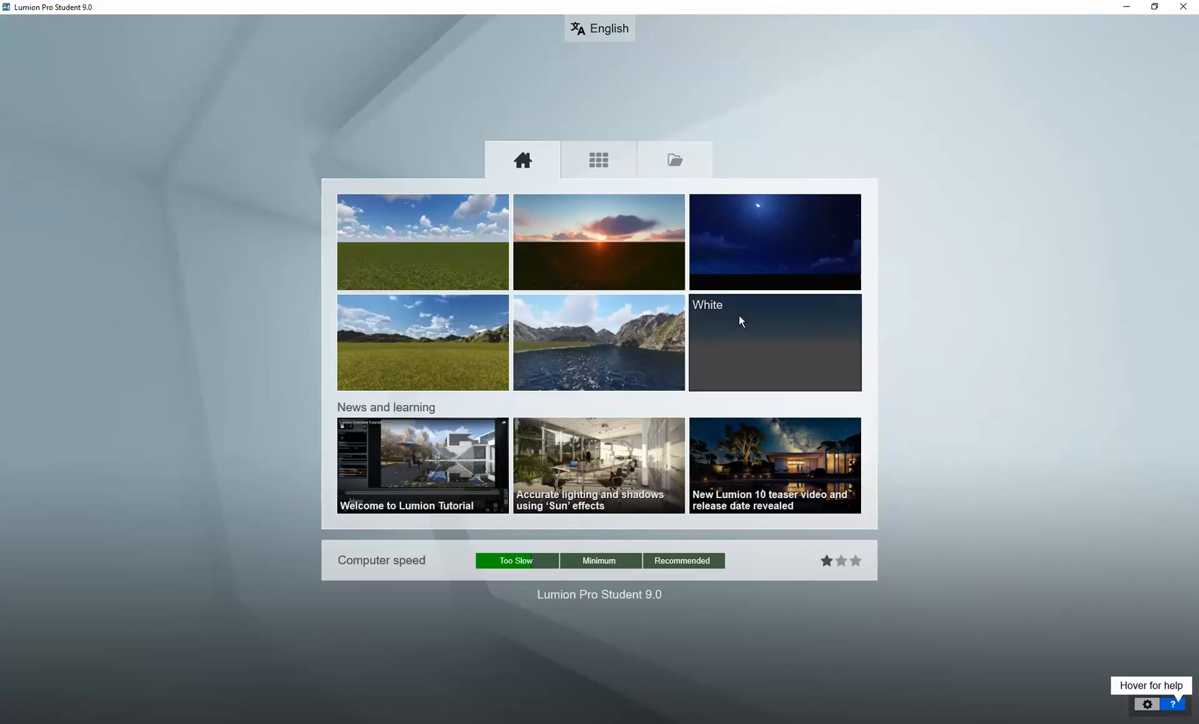
left_click(674, 160)
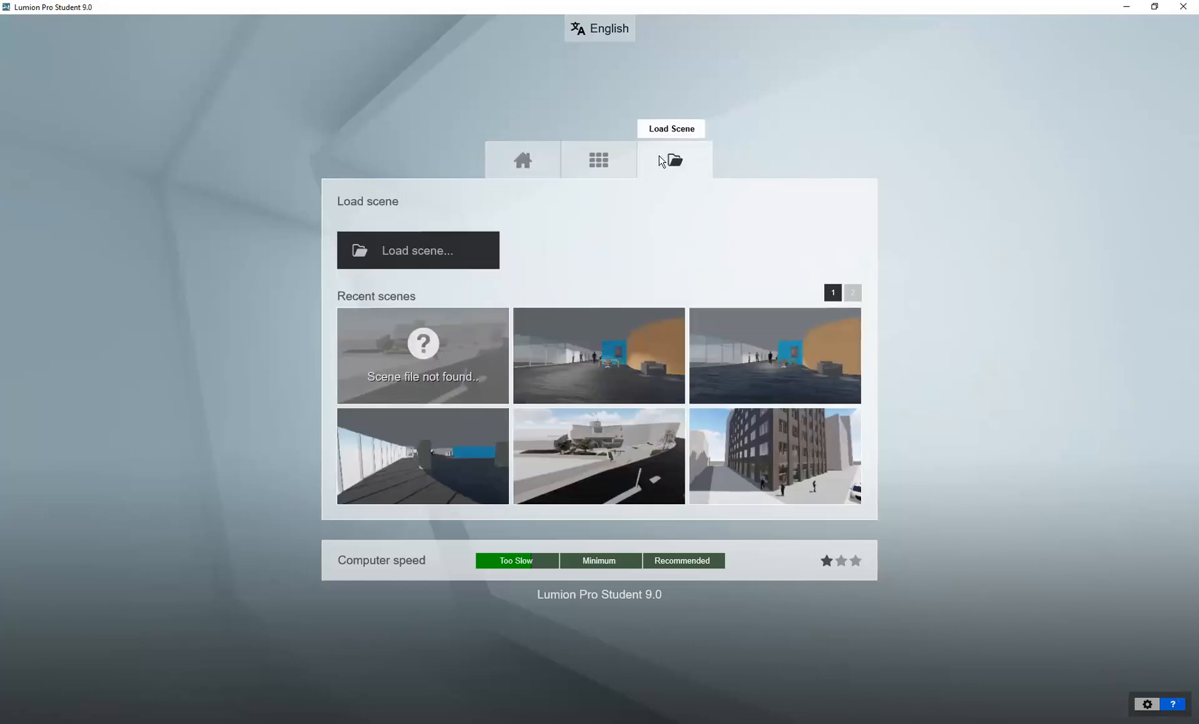
left_click(524, 160)
left_click(678, 156)
left_click(525, 159)
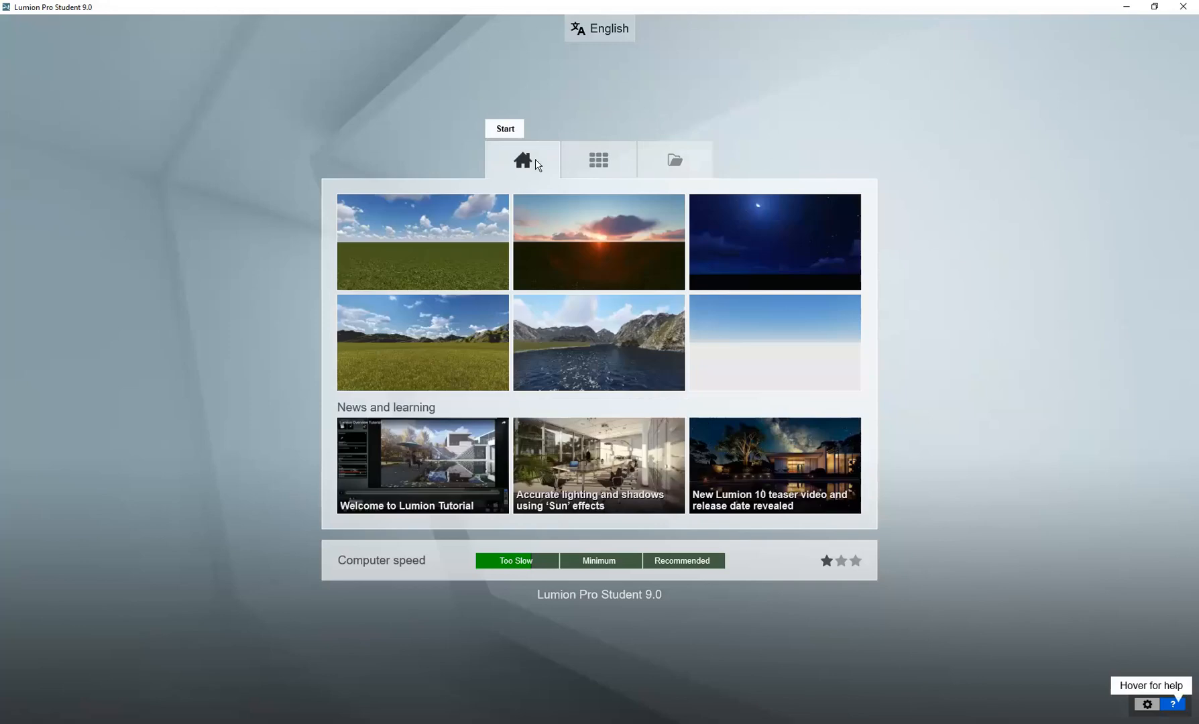
left_click(666, 163)
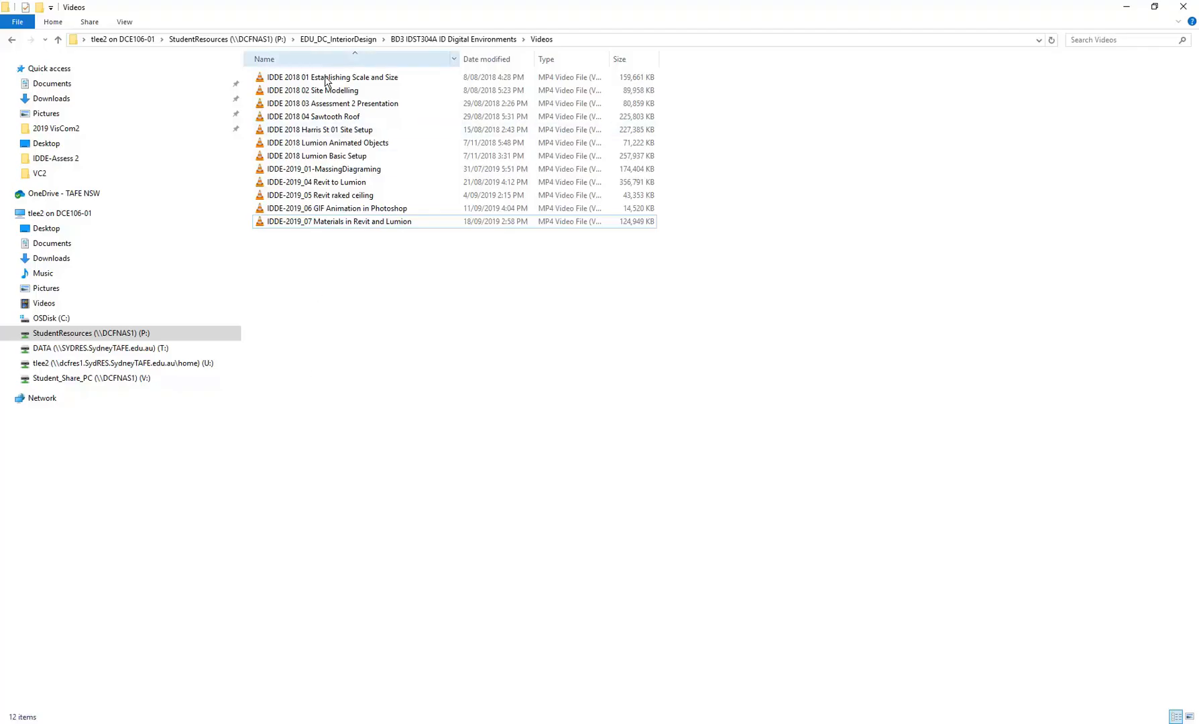
- Switch to File Explorer and locate the hub 2019 v1 Lumion scene in the U: drive's 2019\idde\lumion folder
left_click(165, 363)
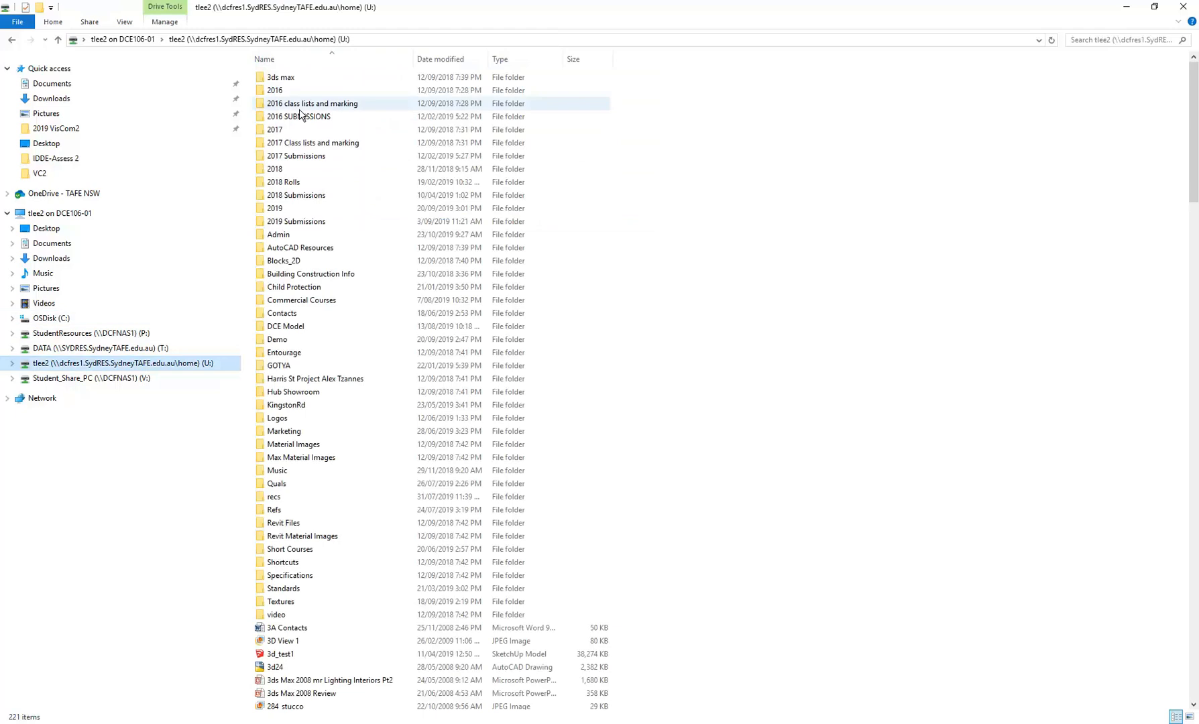
double_click(297, 213)
double_click(278, 247)
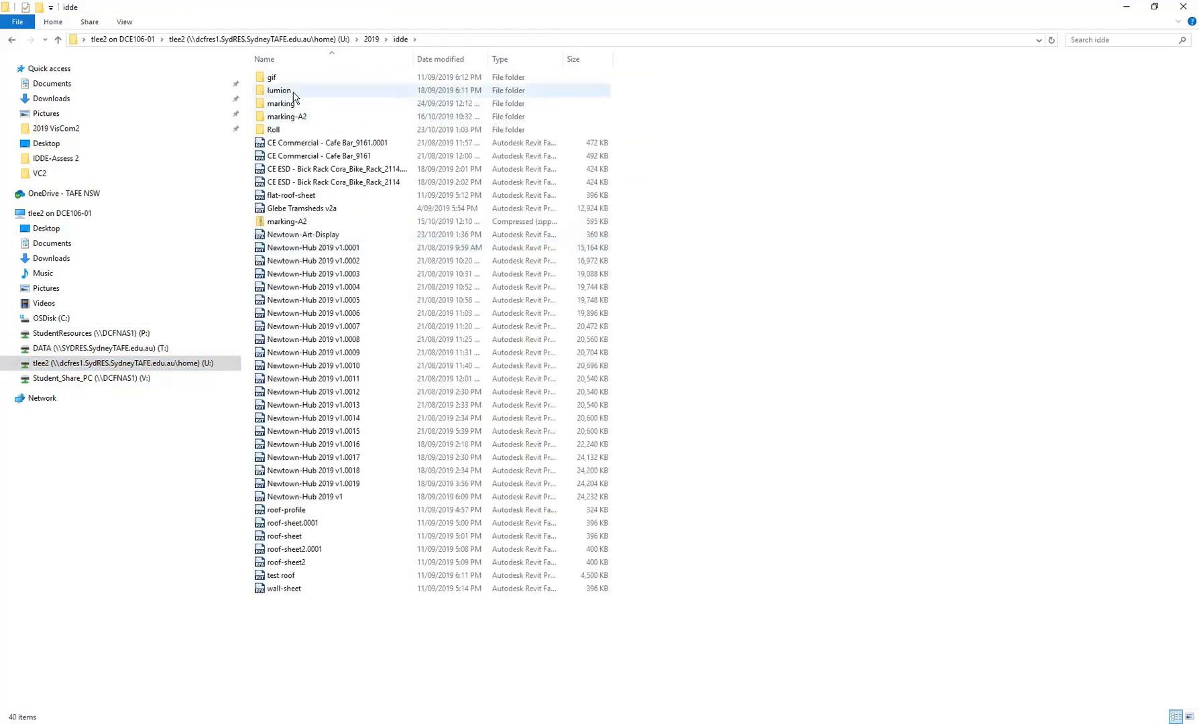
double_click(295, 93)
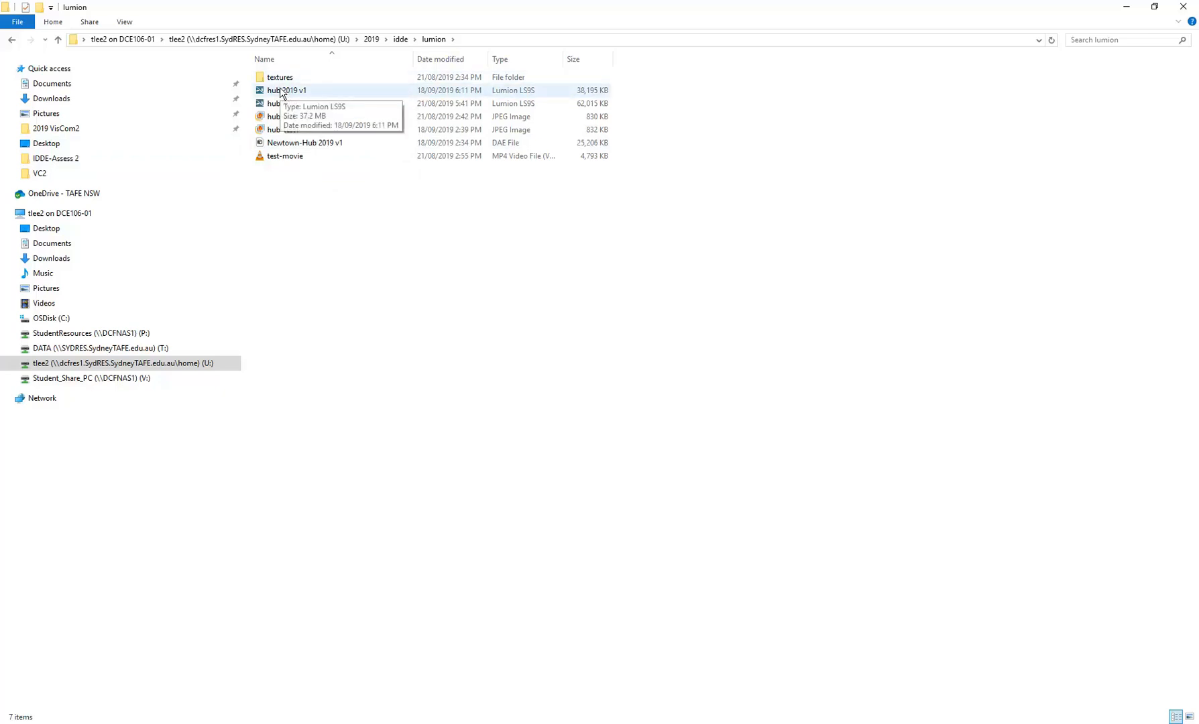
left_click(1127, 6)
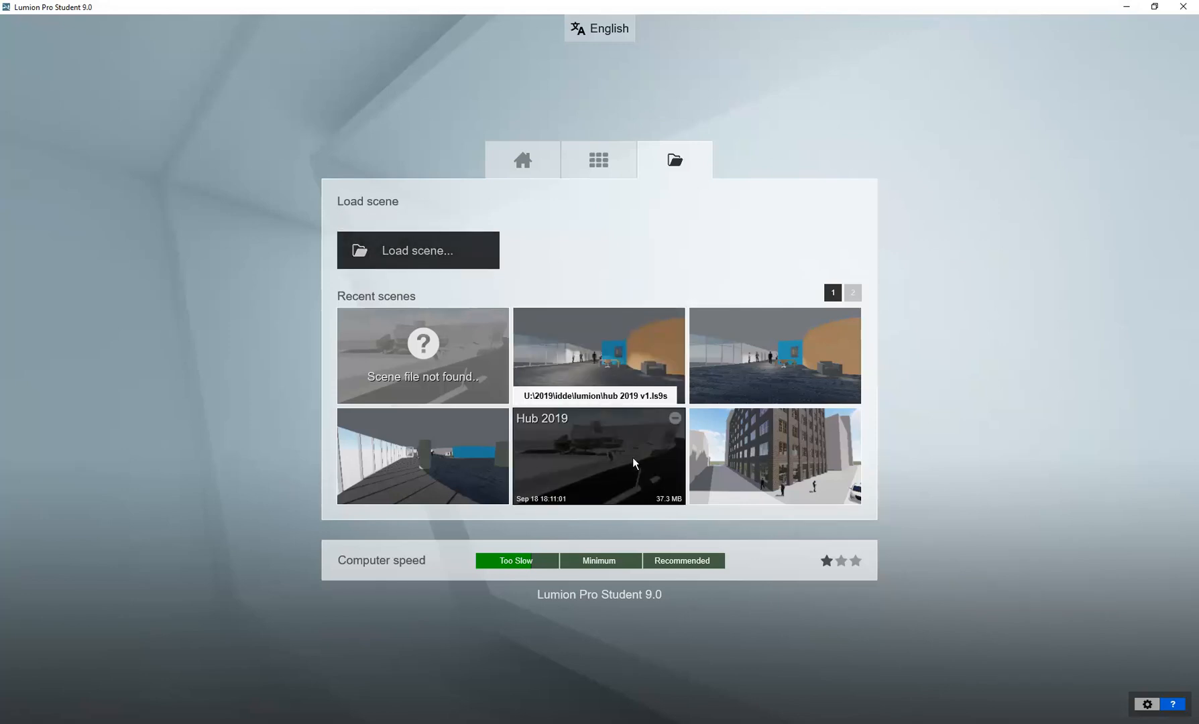
- Load the recent Hub 2019 scene in Lumion and examine the building's ground-floor front near the two yellow doors
left_click(560, 316)
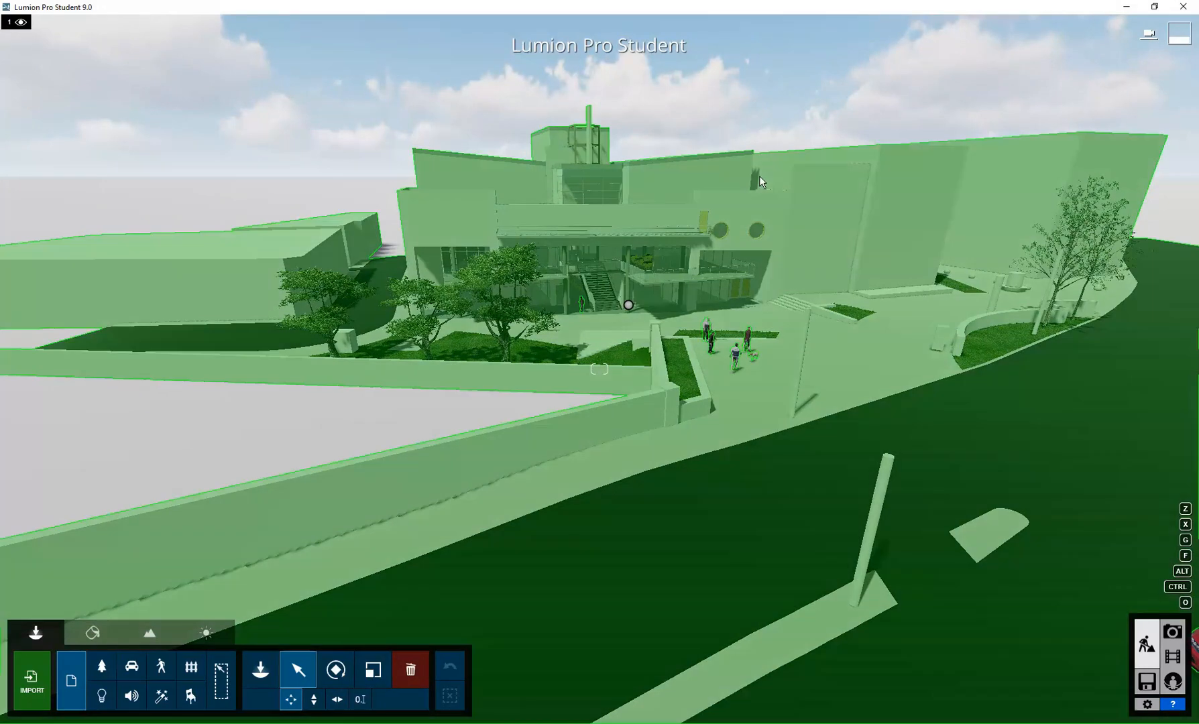
key("w")
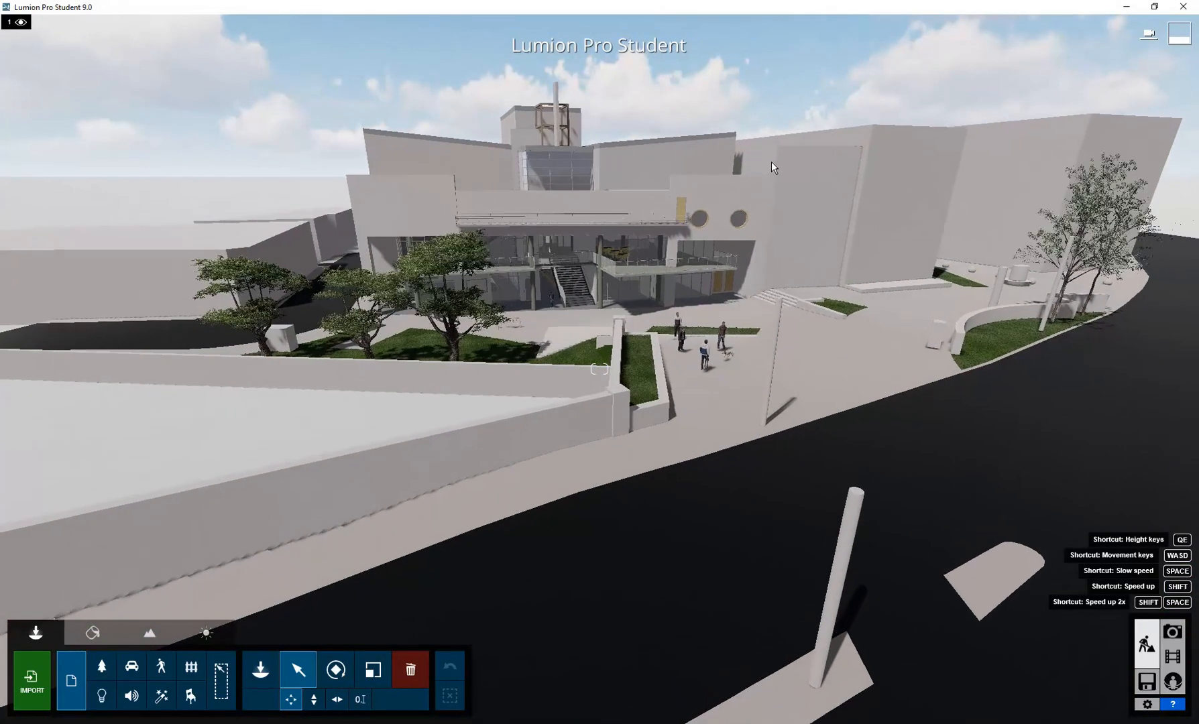
key("w")
right_click_drag(758, 195, 589, 217)
key("w")
key("a")
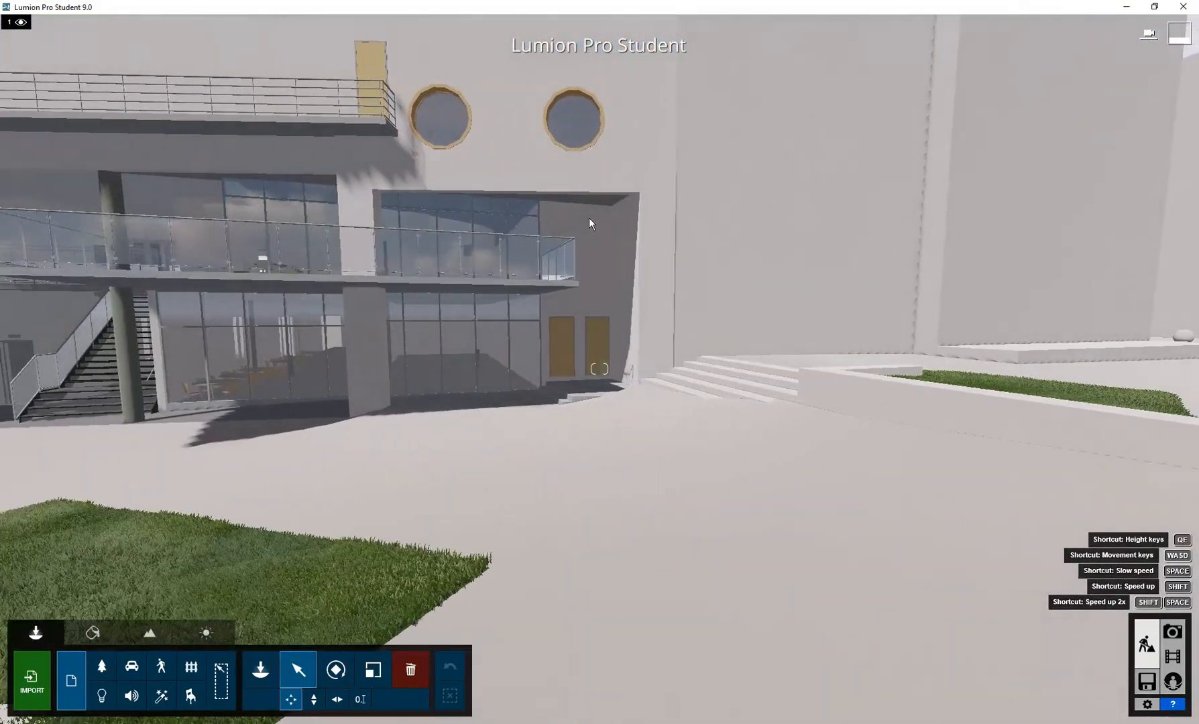
key("w")
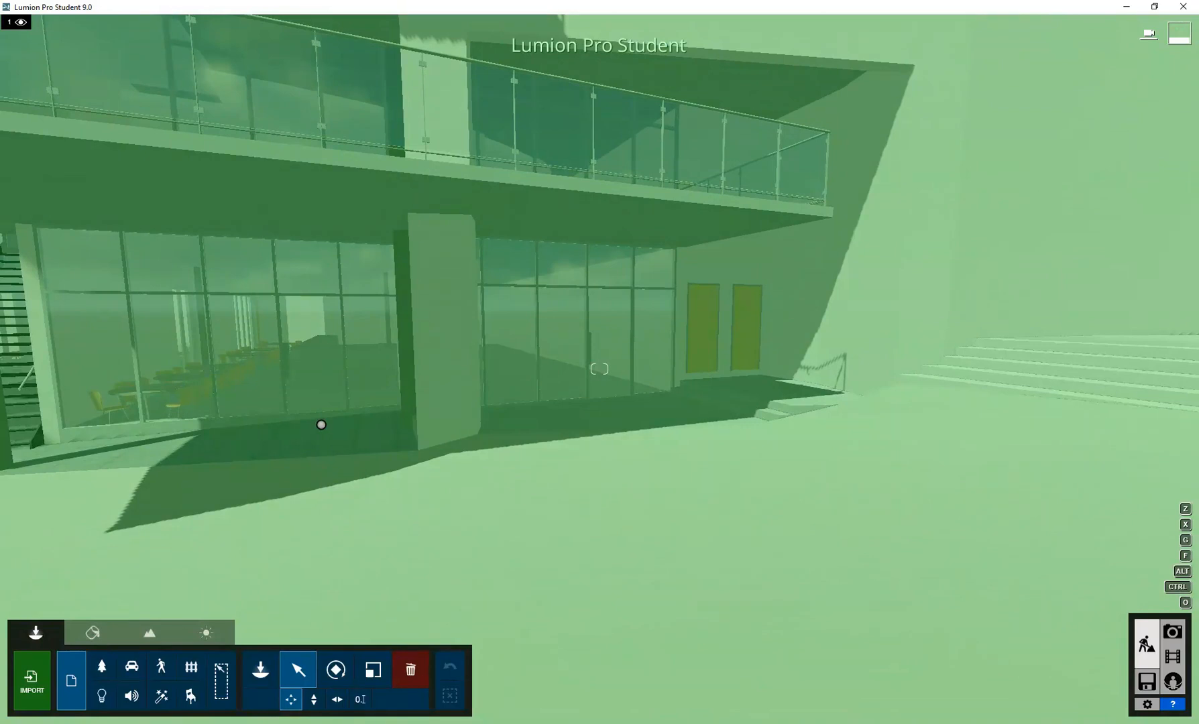
- Switch to Revit and open the Ground Floor plan at the pair of doors beside the angled wall
key("alt+Tab")
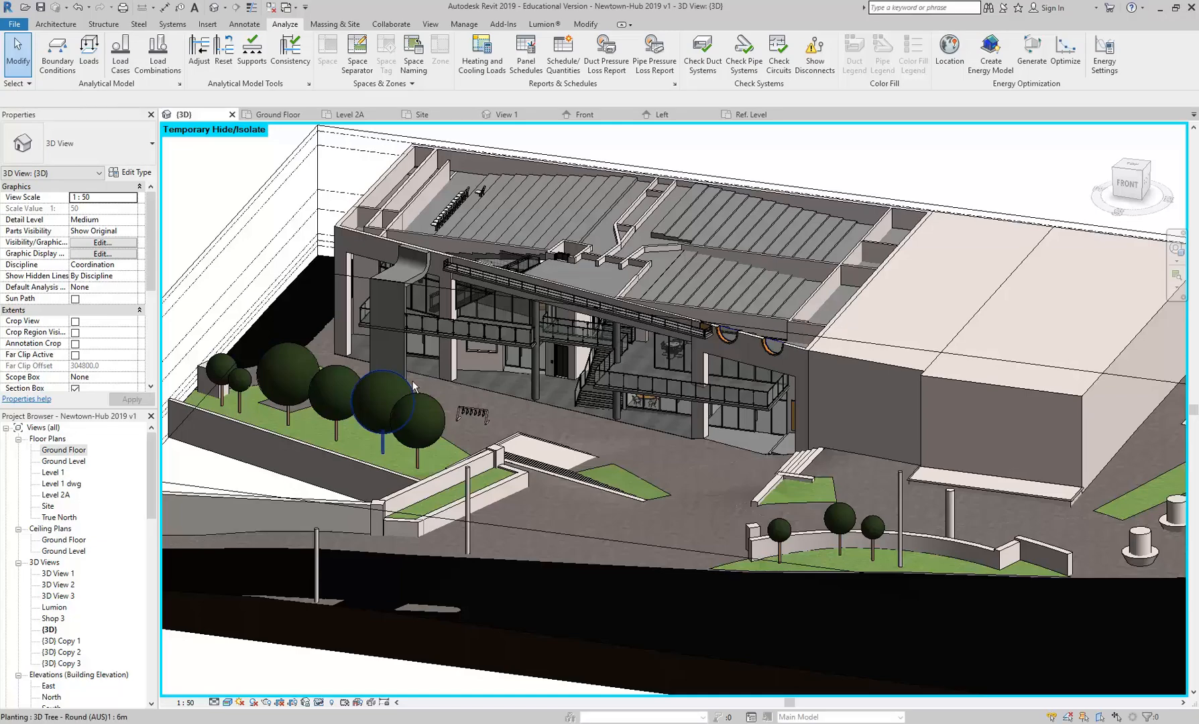
double_click(64, 450)
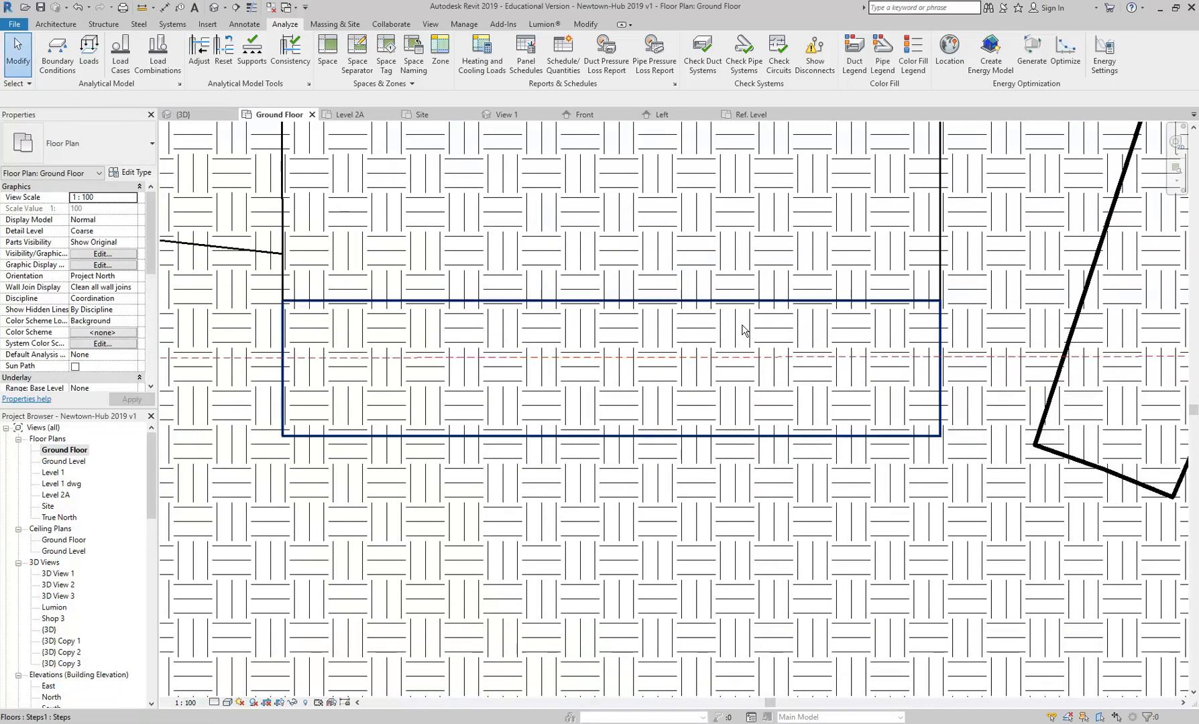
scroll(772, 343, "down", 3)
scroll(787, 444, "up", 6)
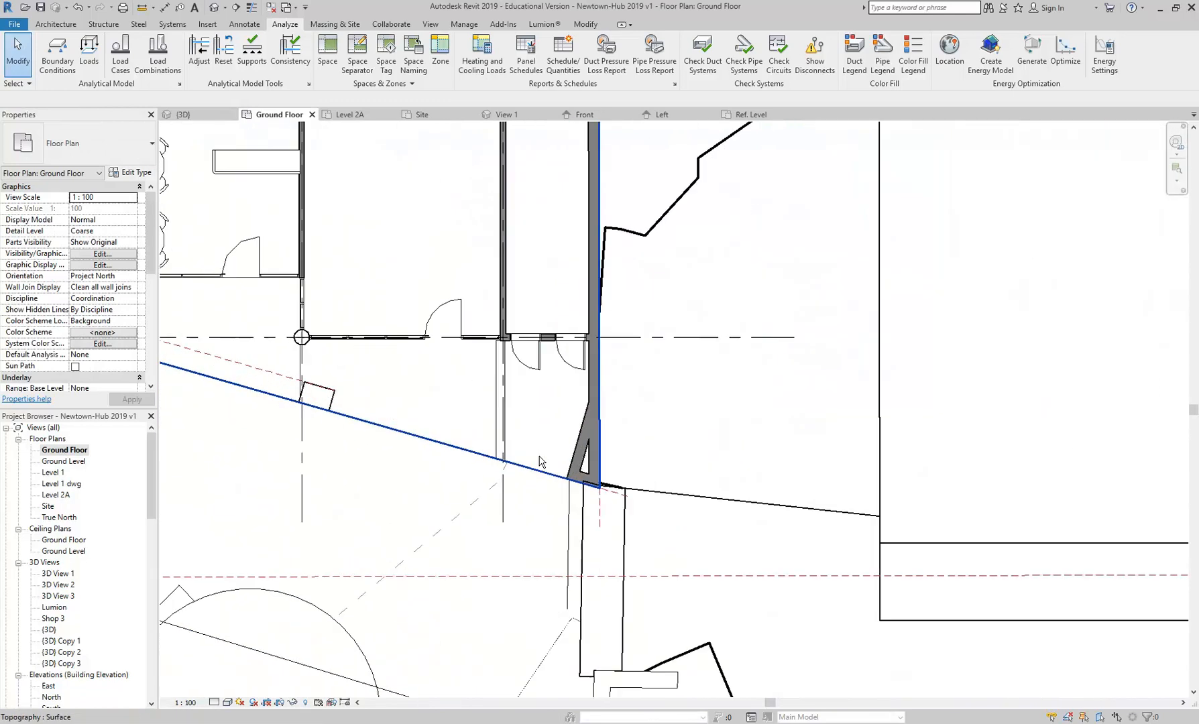
- Start a wall without saving the project and duplicate the Generic 100mm Wall type as Green Wall
left_click(56, 24)
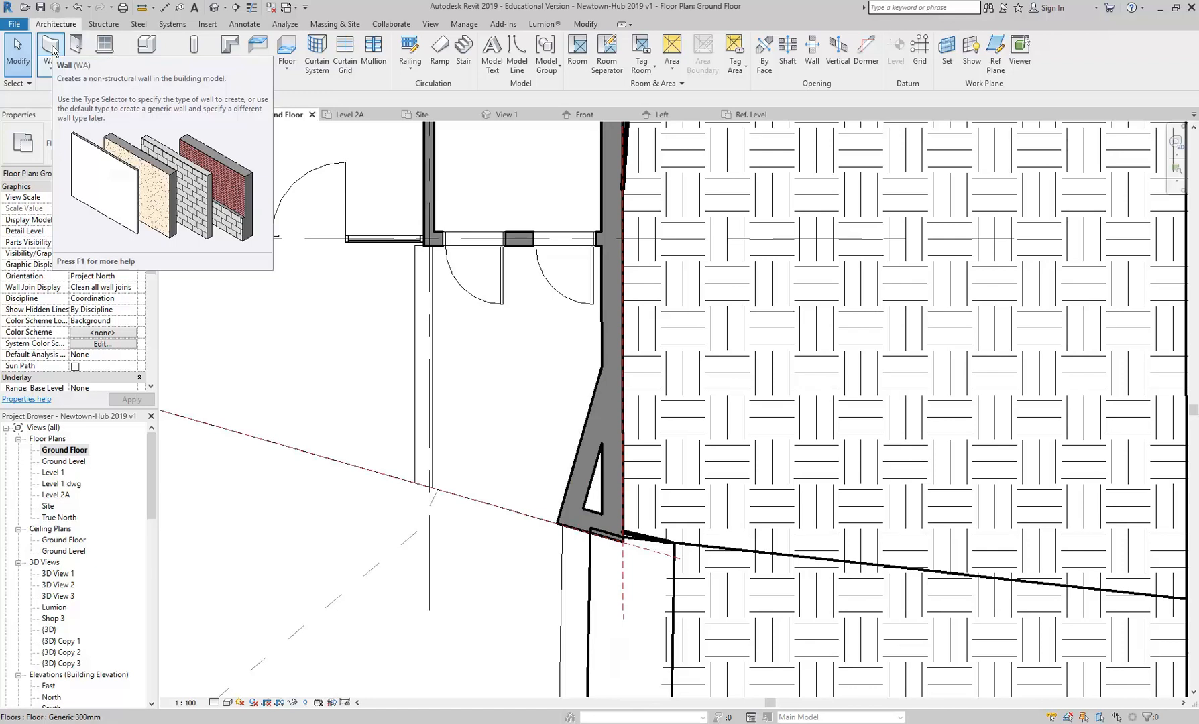
left_click(53, 51)
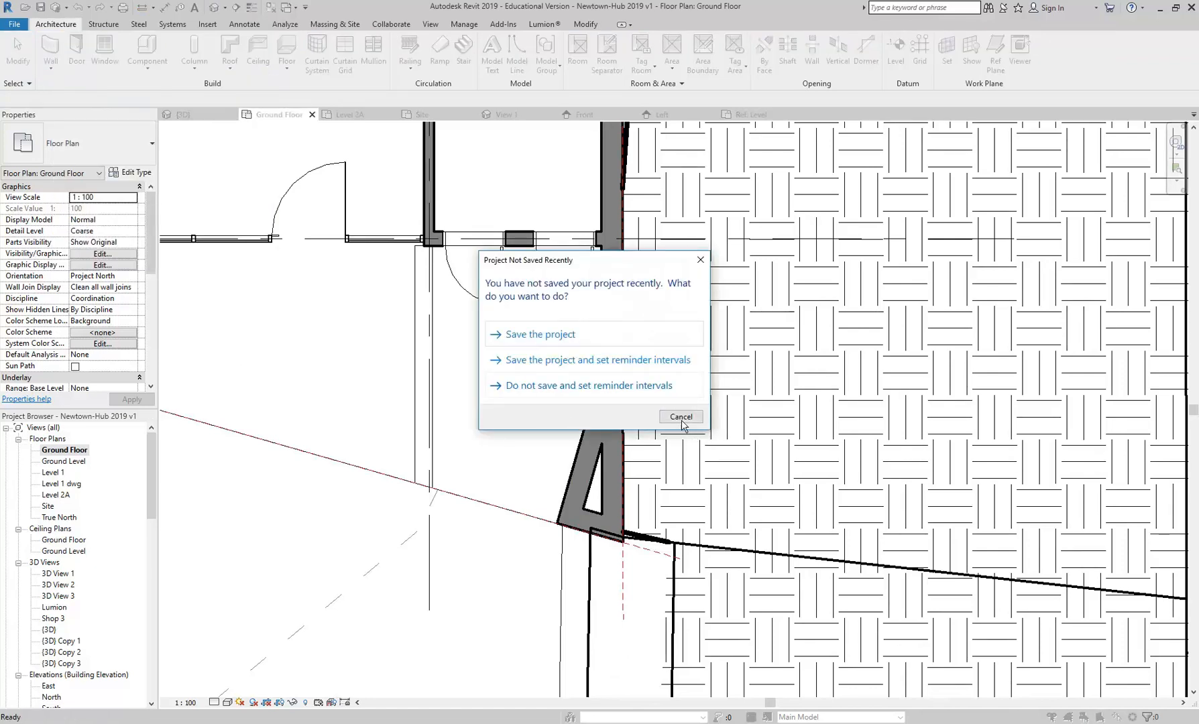
left_click(680, 416)
left_click(72, 142)
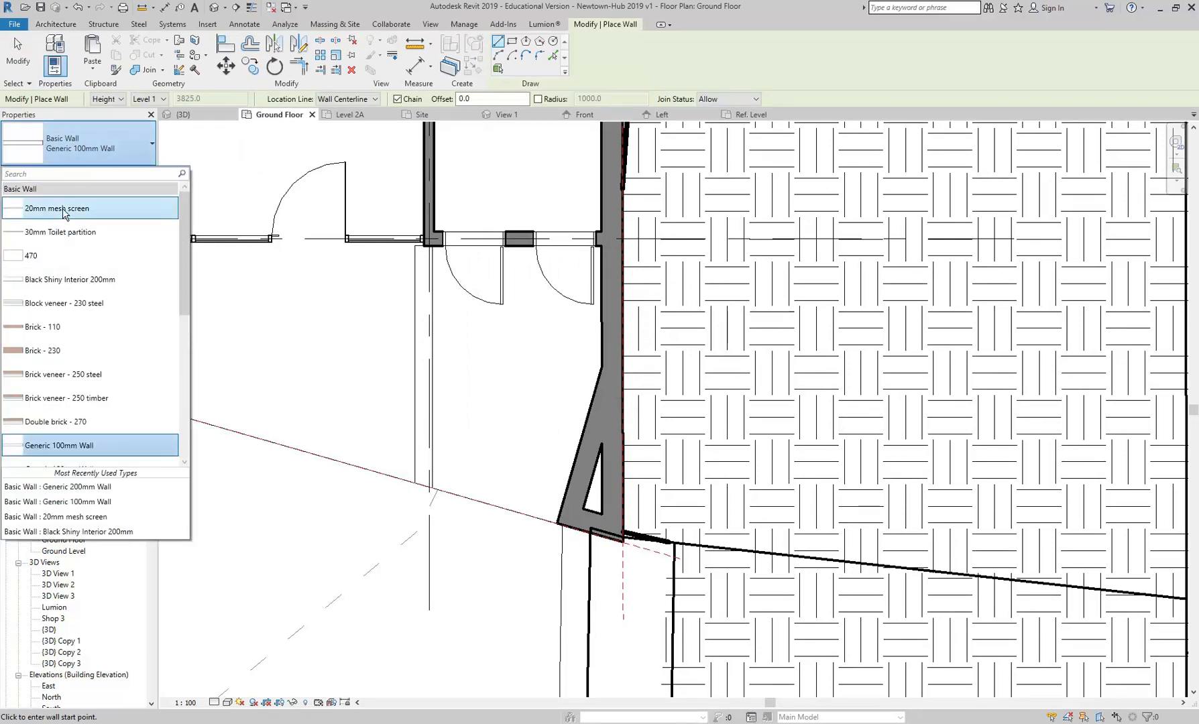
left_click(55, 446)
left_click(134, 173)
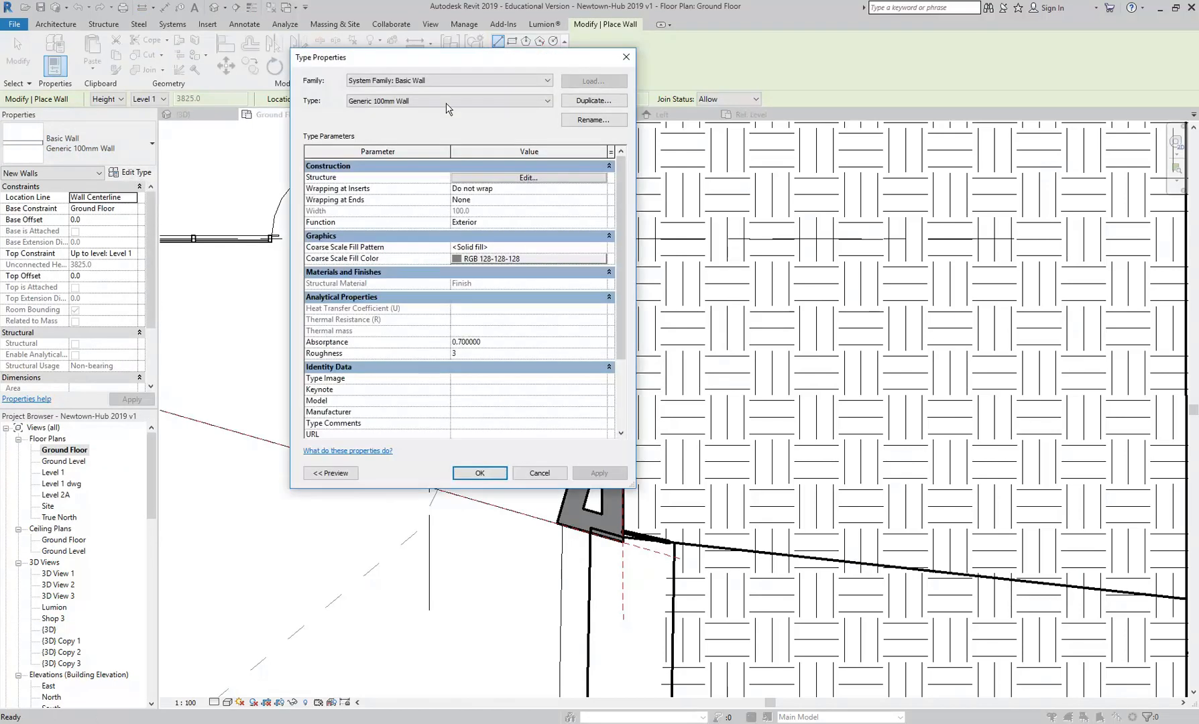
left_click(594, 100)
type("G")
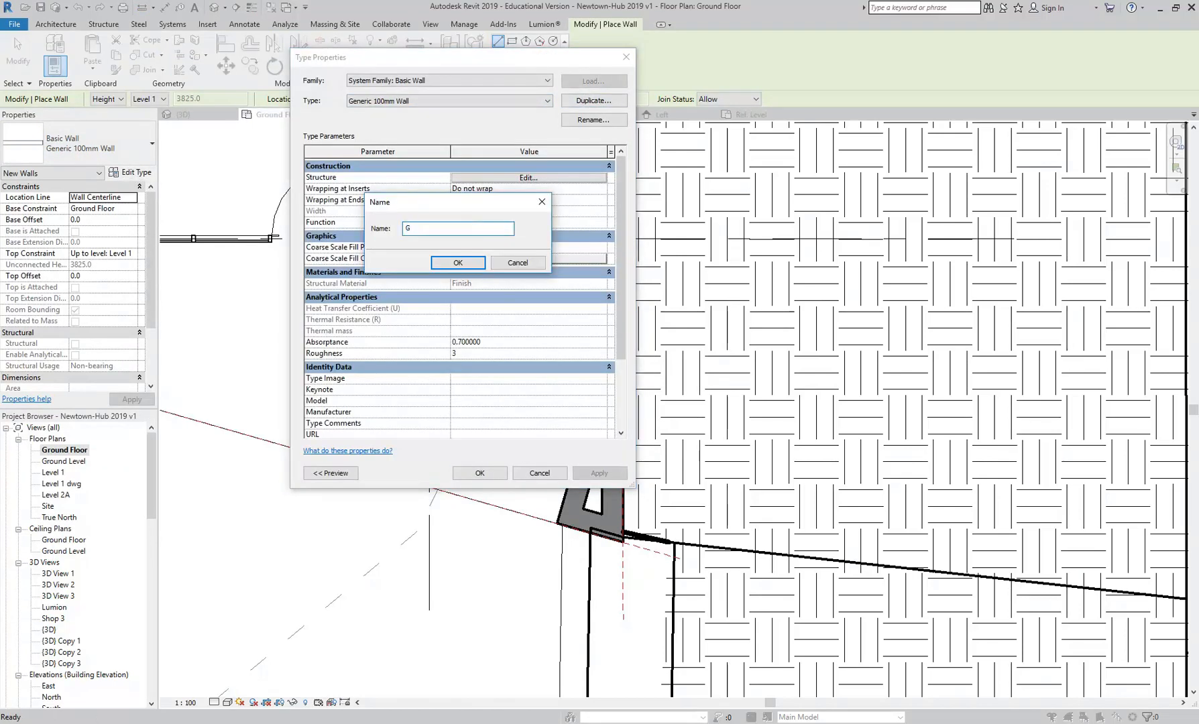
type("reen Wall")
left_click(459, 263)
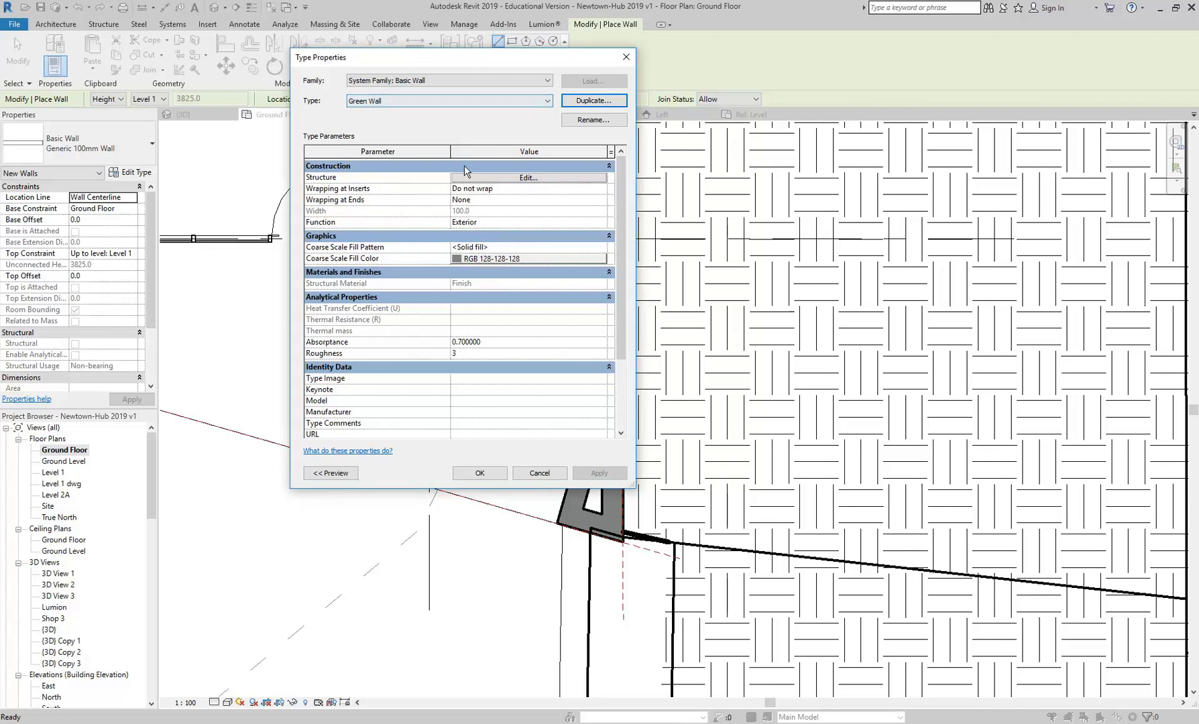
- Edit the Green Wall type's structure layer material by duplicating the Finish material as Green Wall
left_click(528, 178)
left_click(427, 184)
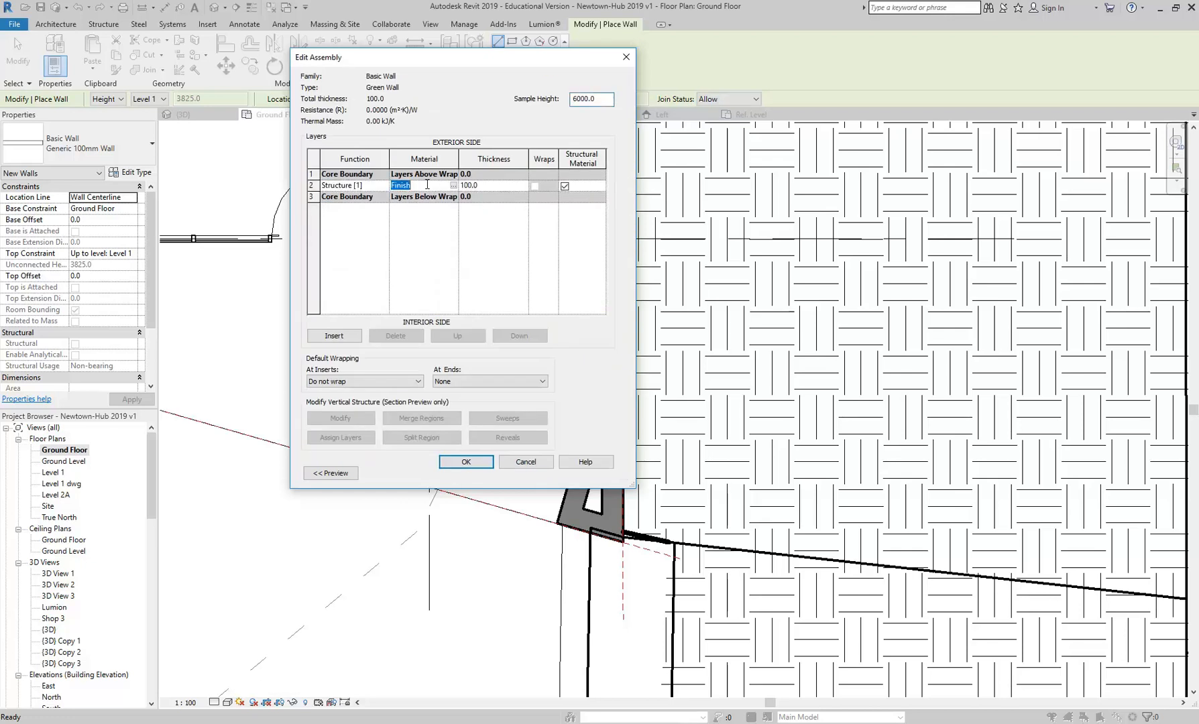
left_click(455, 187)
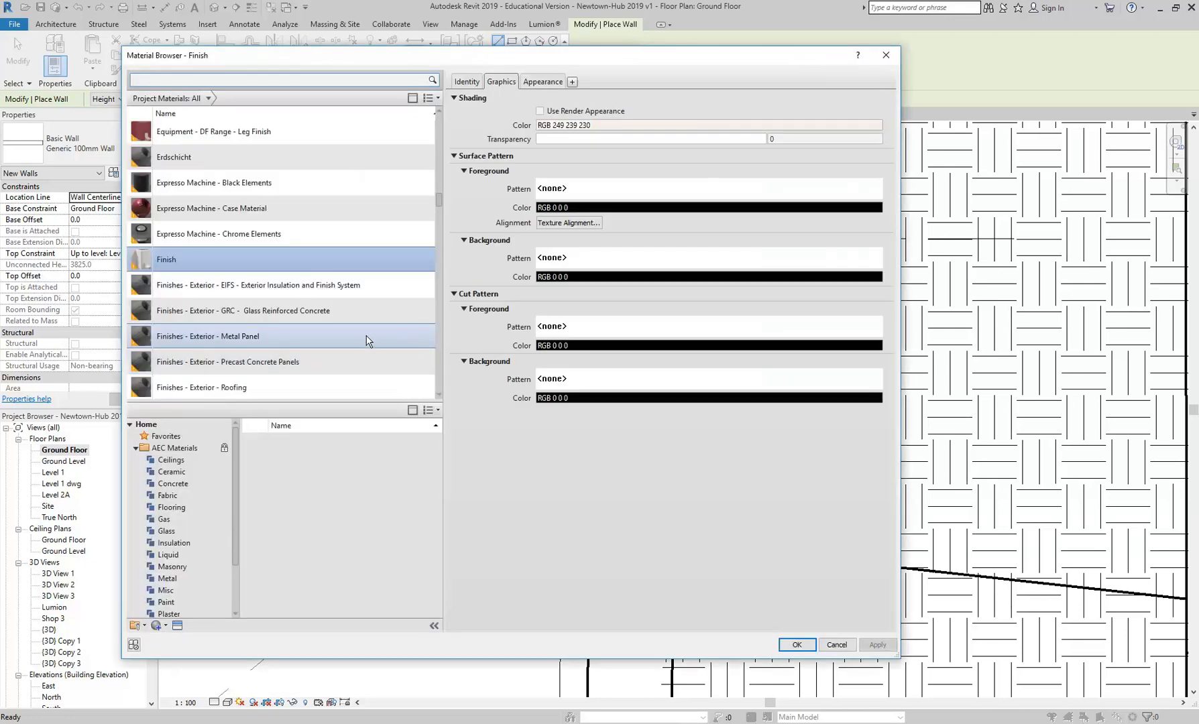
right_click(169, 255)
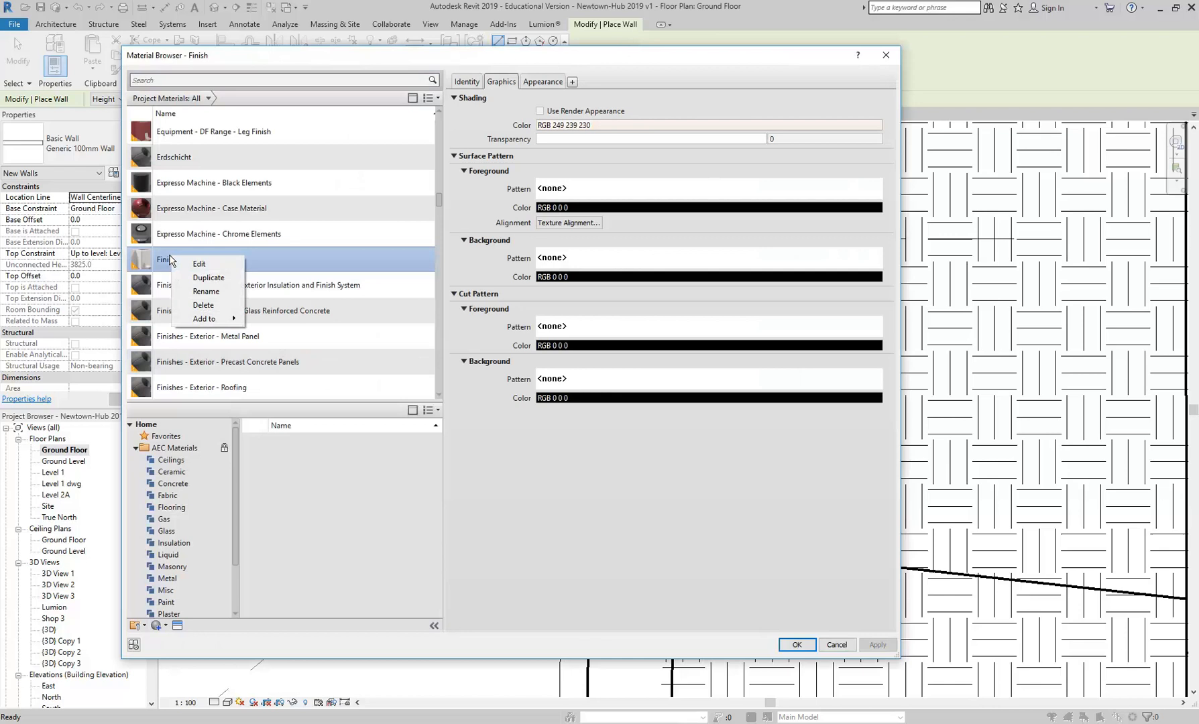
left_click(195, 278)
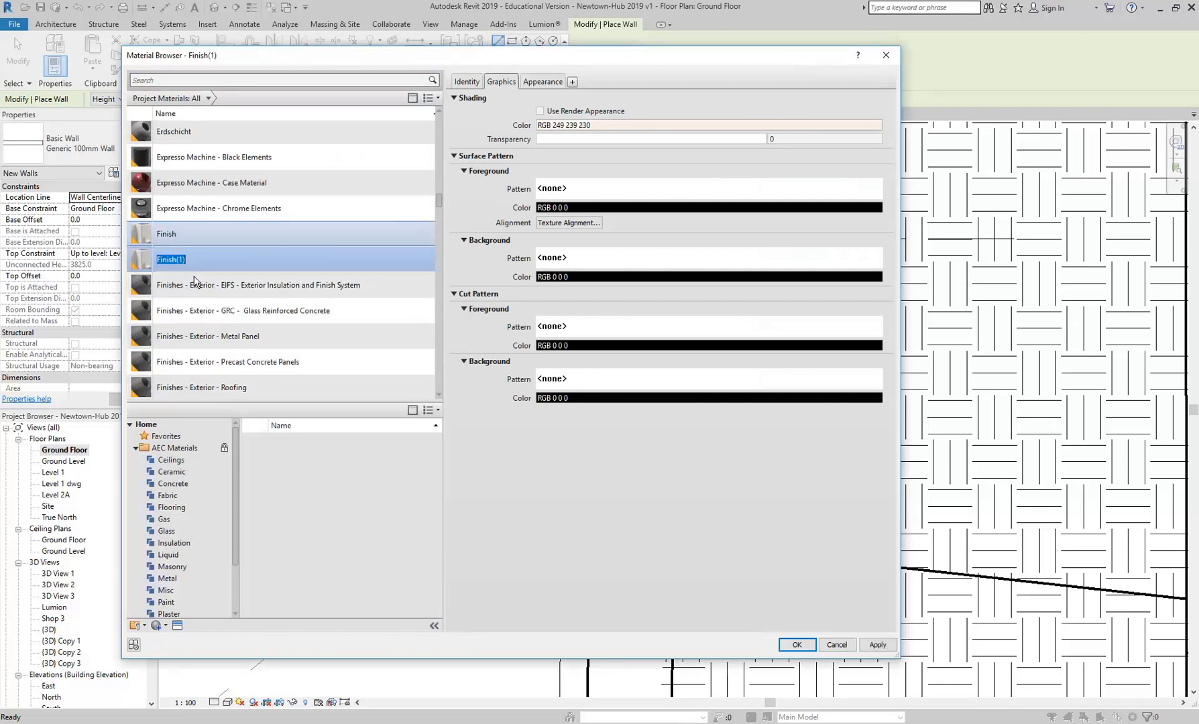
type("Green Wall")
key("Return")
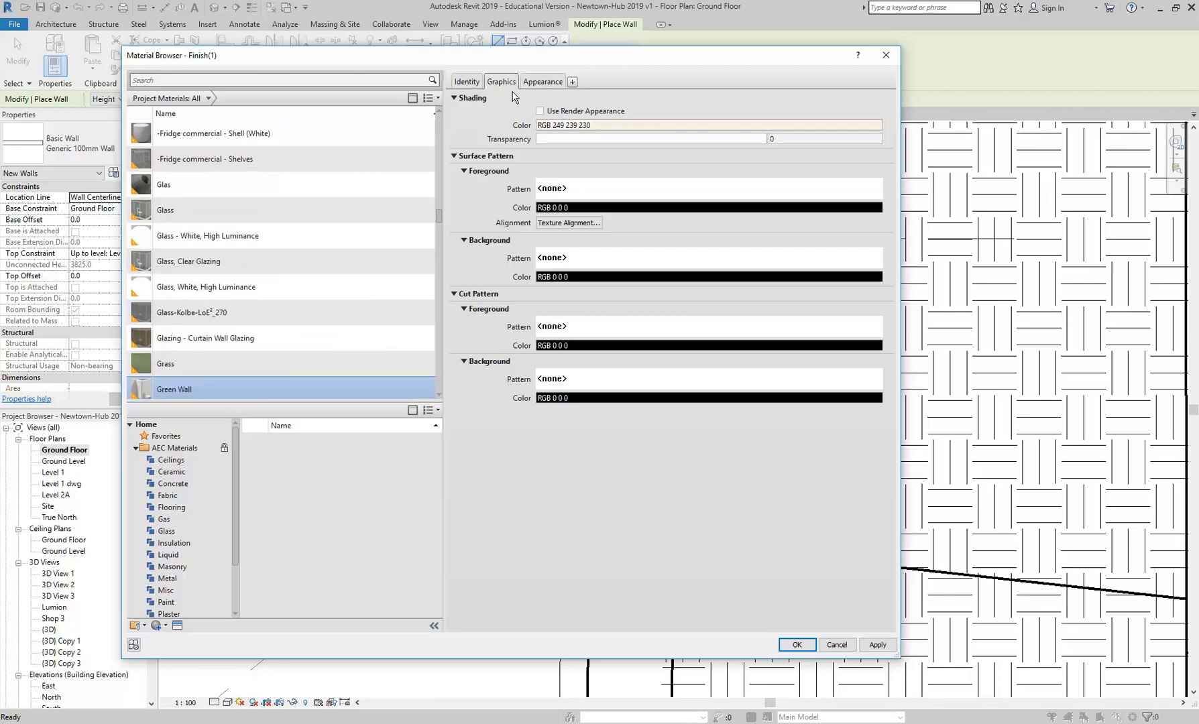
- Duplicate the Green Wall material's Linen White appearance asset and set its wall paint color to green, RGB 0 128 0
left_click(542, 82)
right_click(546, 86)
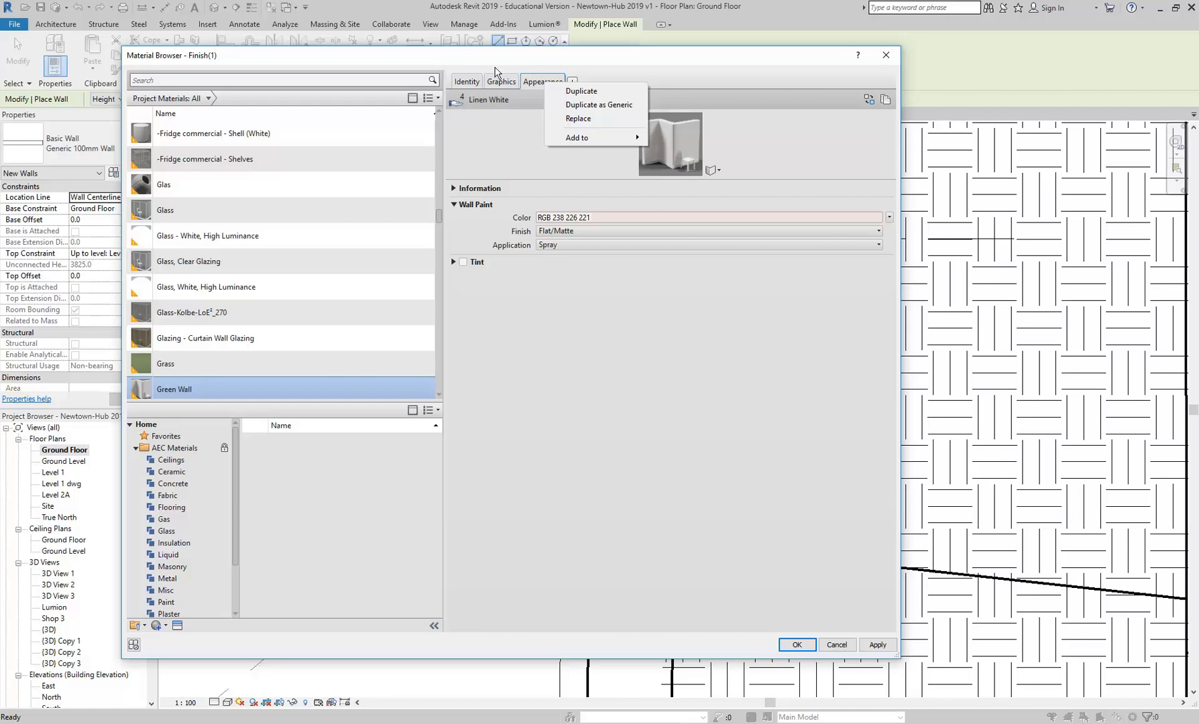
left_click(570, 91)
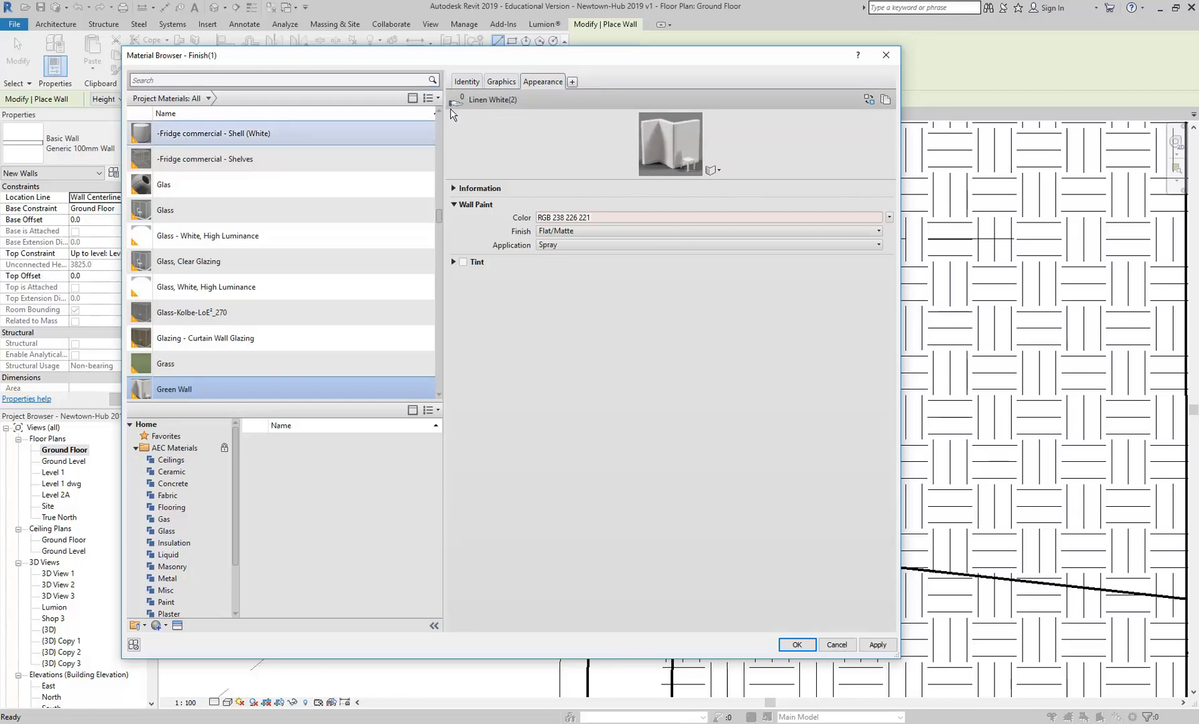
left_click(675, 219)
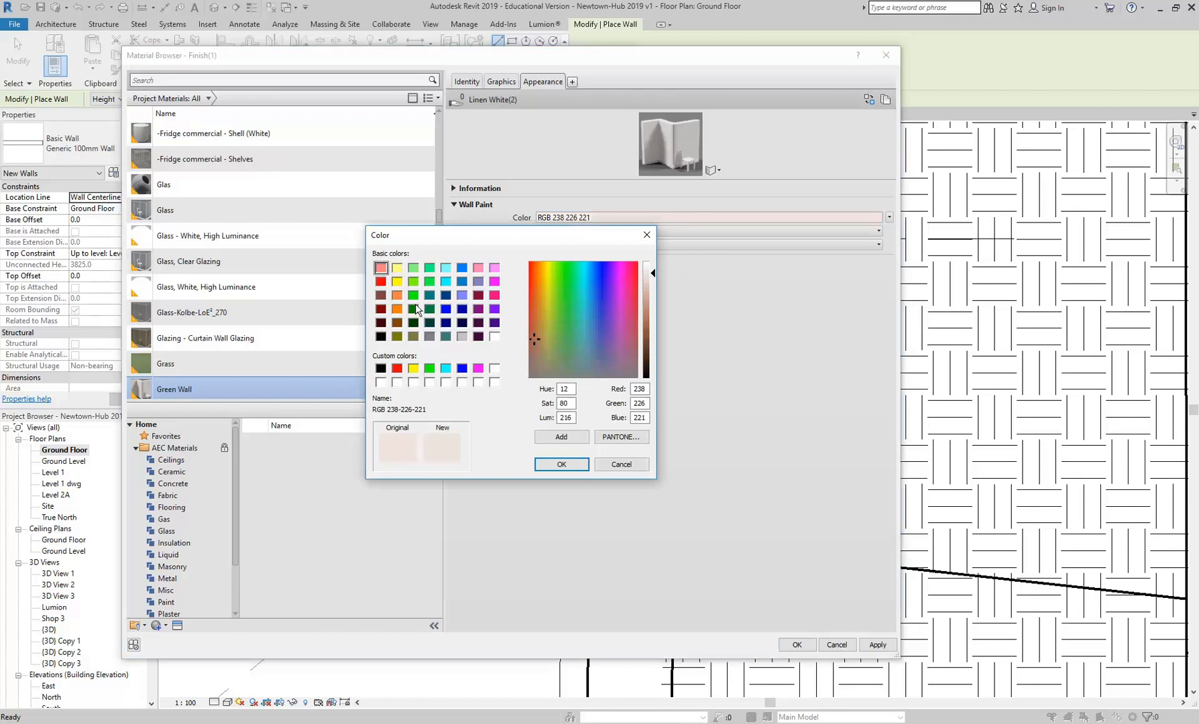
left_click(413, 309)
left_click(561, 464)
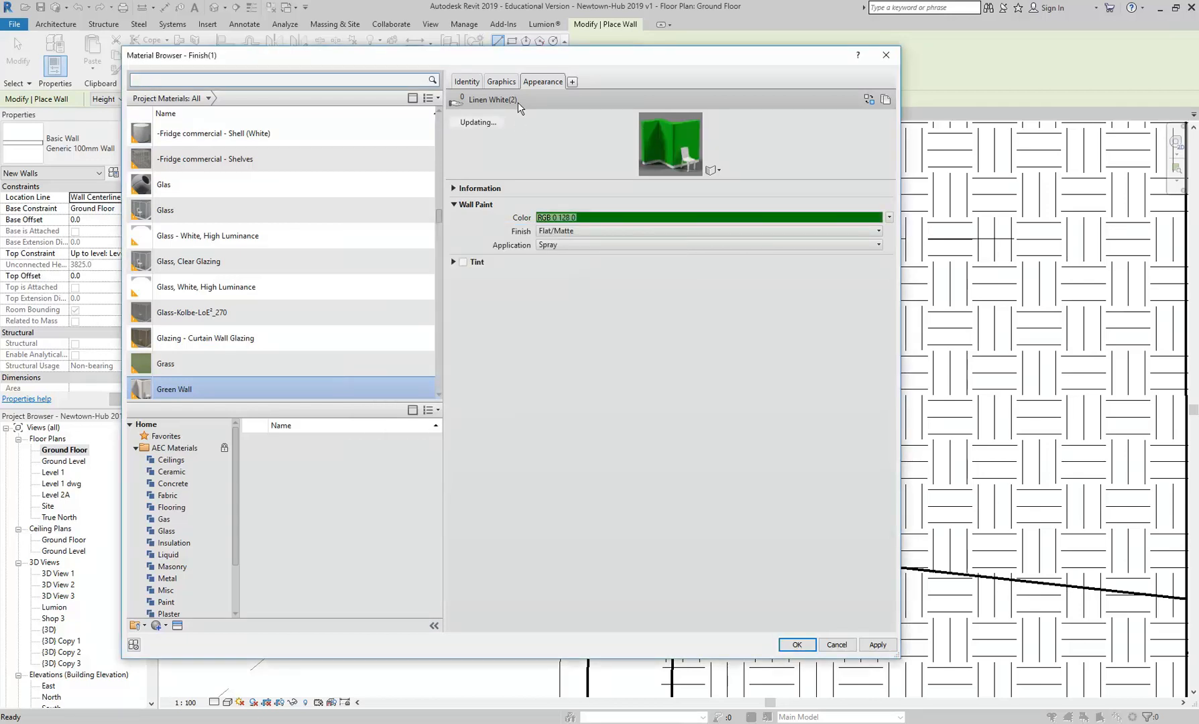
- Use the render appearance for the Green Wall material's shading and apply the material to the wall type
left_click(500, 81)
left_click(541, 112)
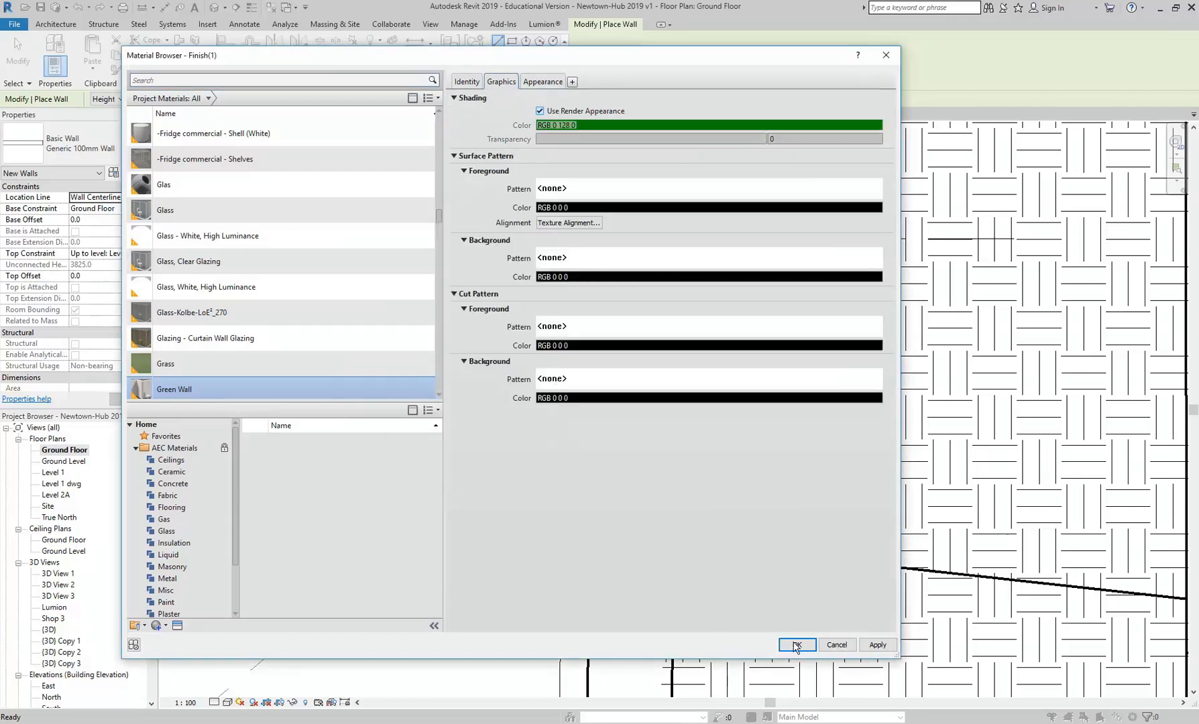
left_click(796, 645)
left_click(456, 467)
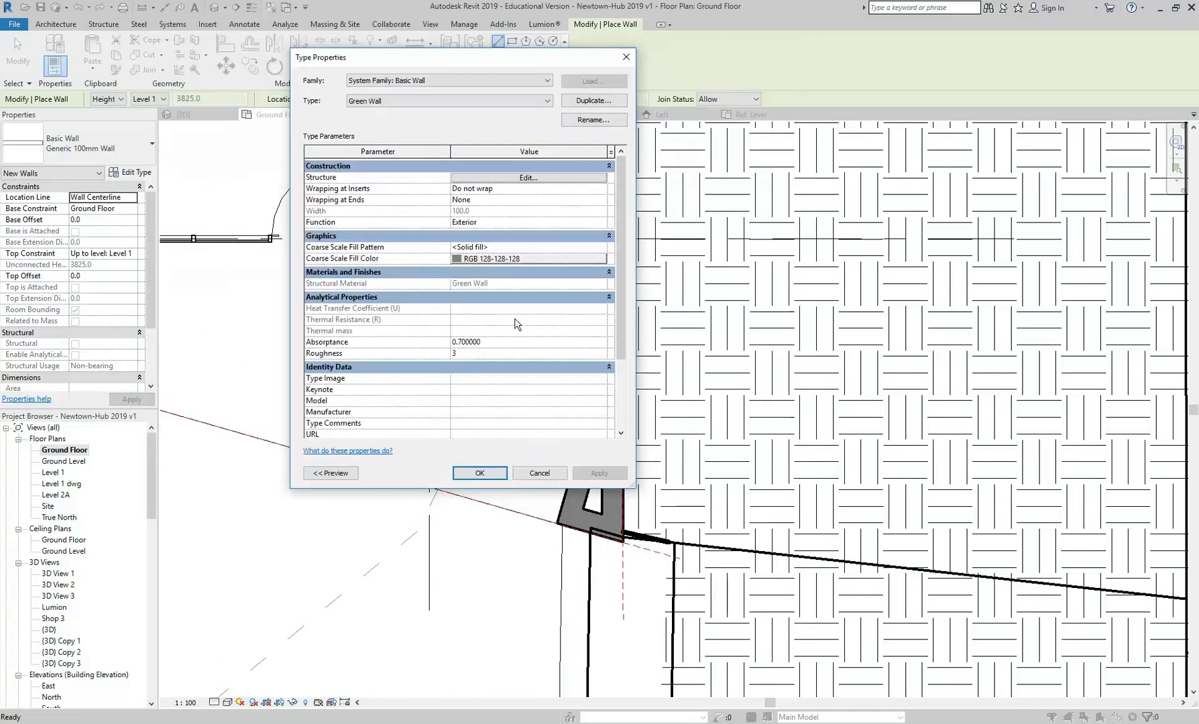
left_click(473, 472)
- Set the new wall's top constraint to Up to level: Level 2A
scroll(585, 277, "up", 4)
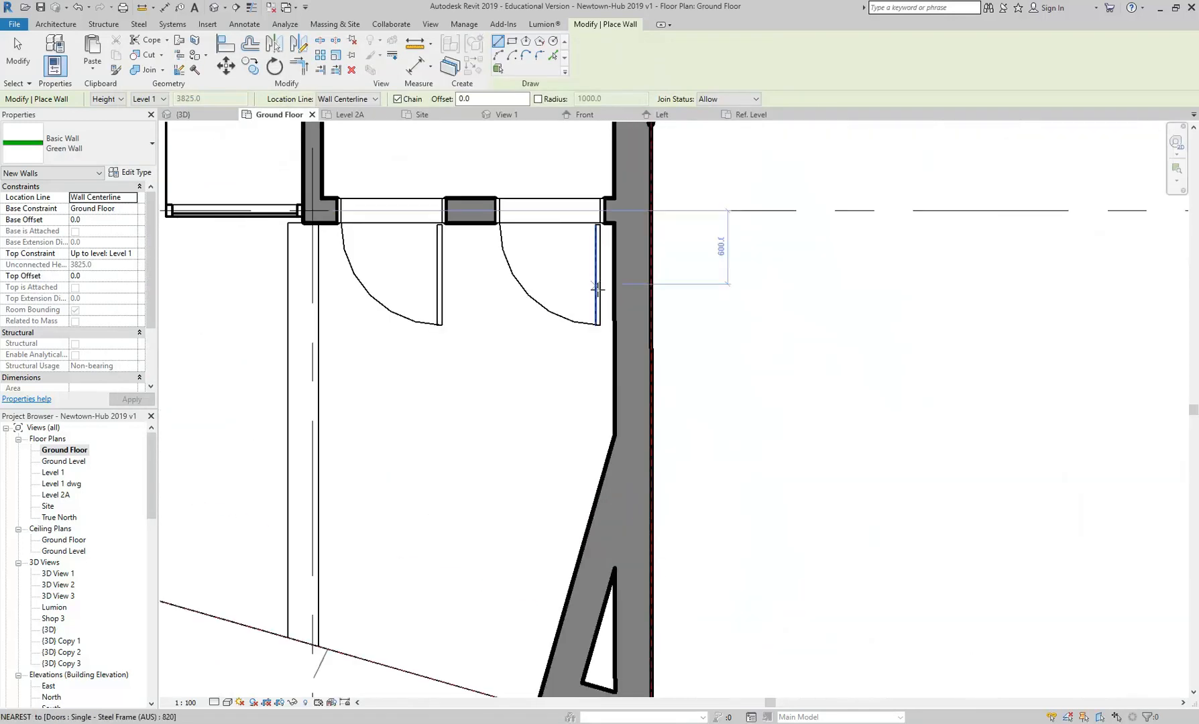
left_click(135, 254)
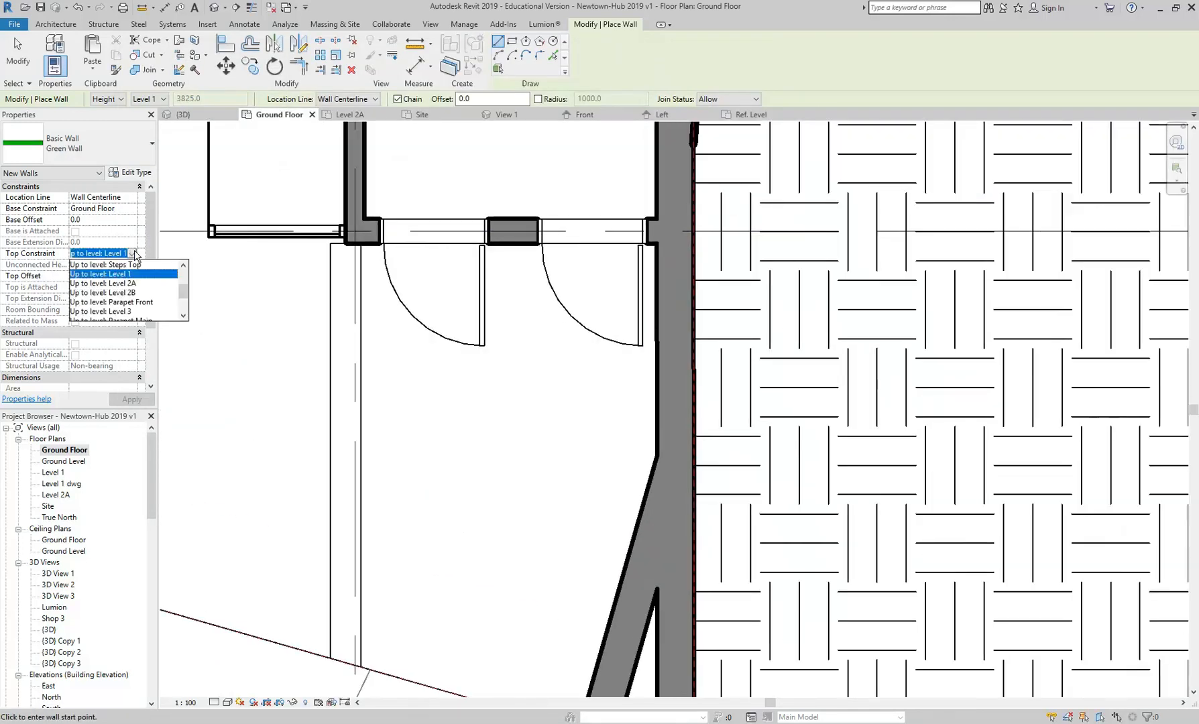
left_click(124, 284)
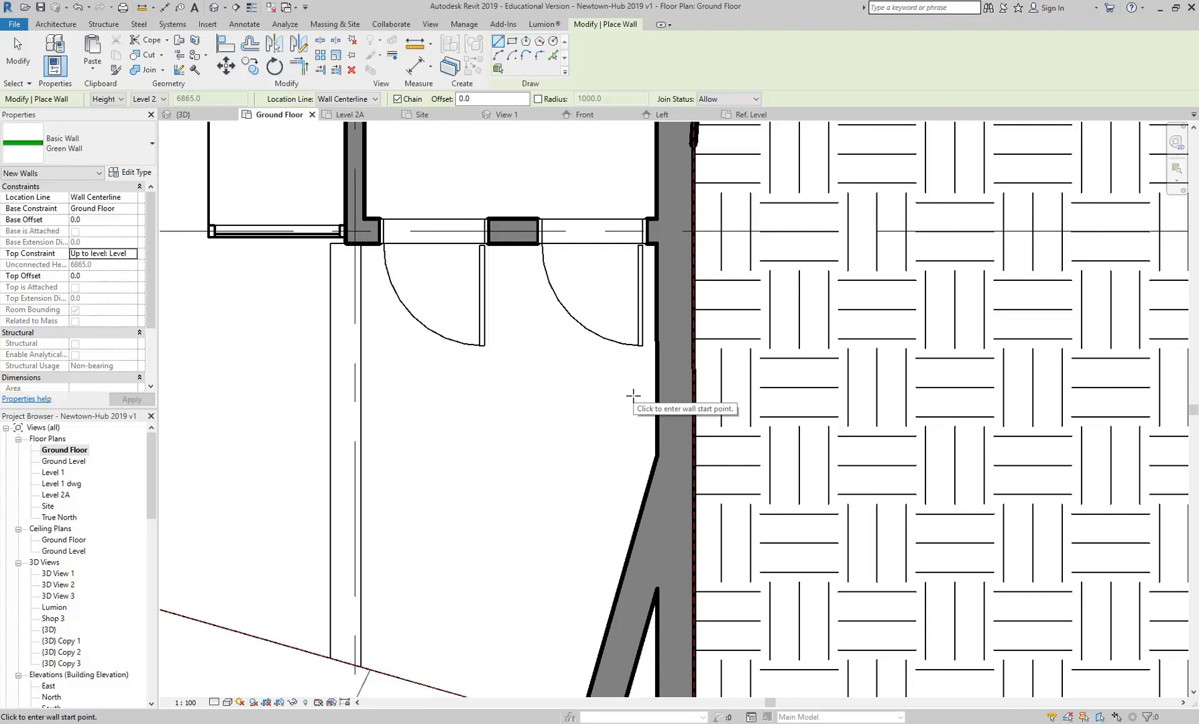
- Set the new wall's location line to Finish Face: Interior
scroll(632, 397, "down", 3)
mouse_move(631, 402)
middle_mouse_down()
mouse_move(601, 390)
mouse_move(621, 340)
middle_mouse_up()
scroll(645, 346, "up", 3)
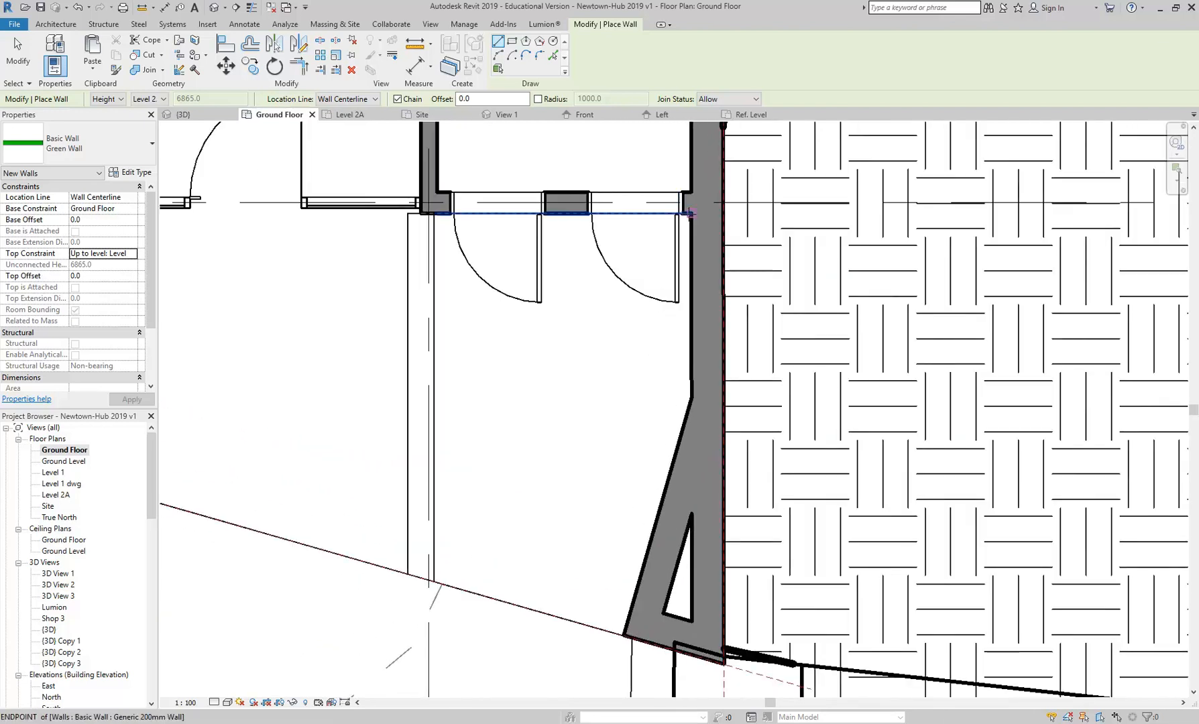
scroll(694, 206, "up", 3)
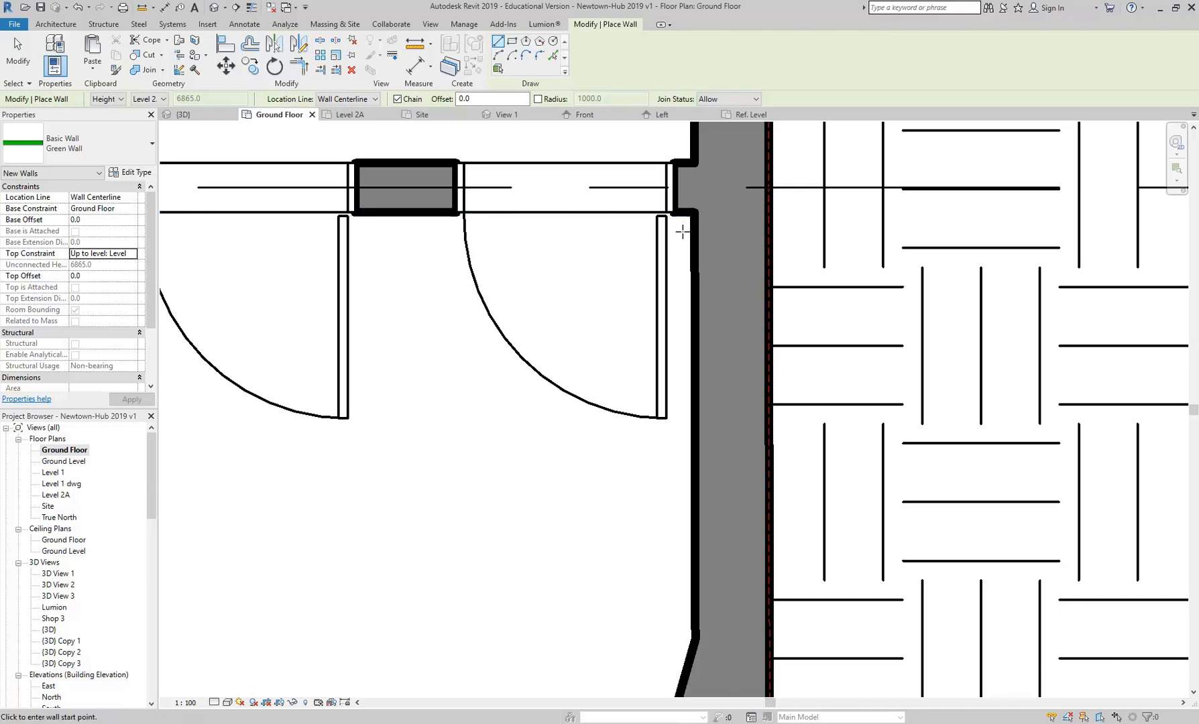
left_click(692, 212)
key("Escape")
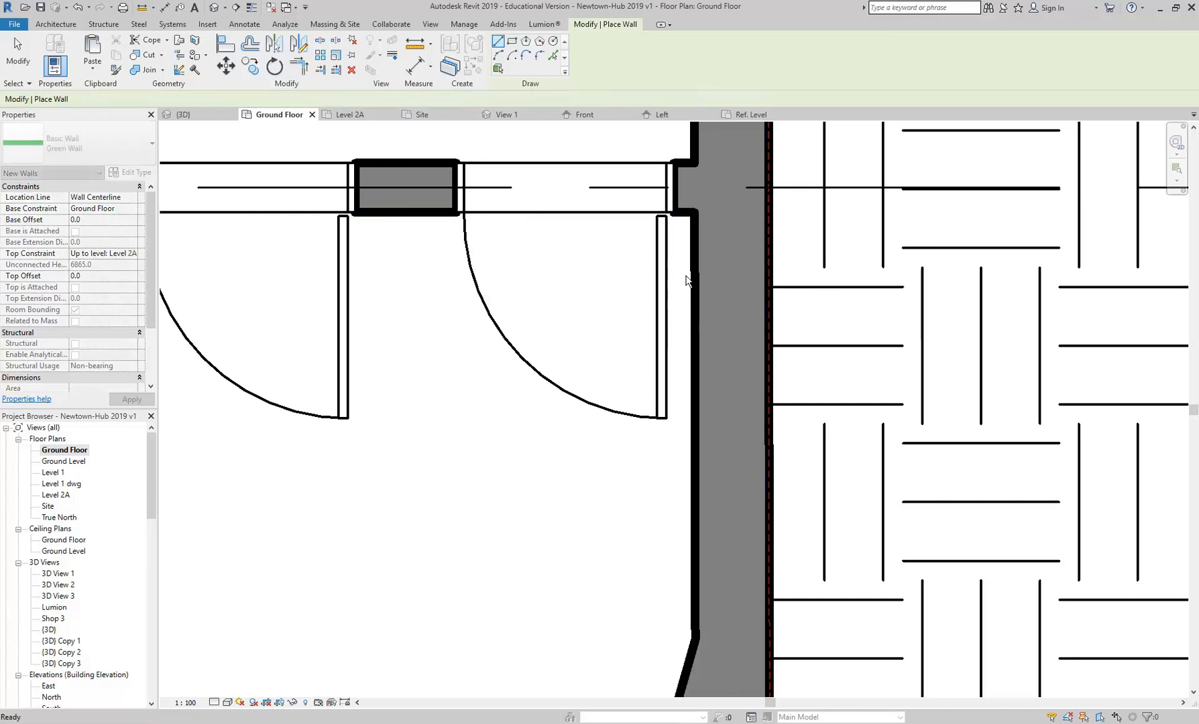
left_click(356, 98)
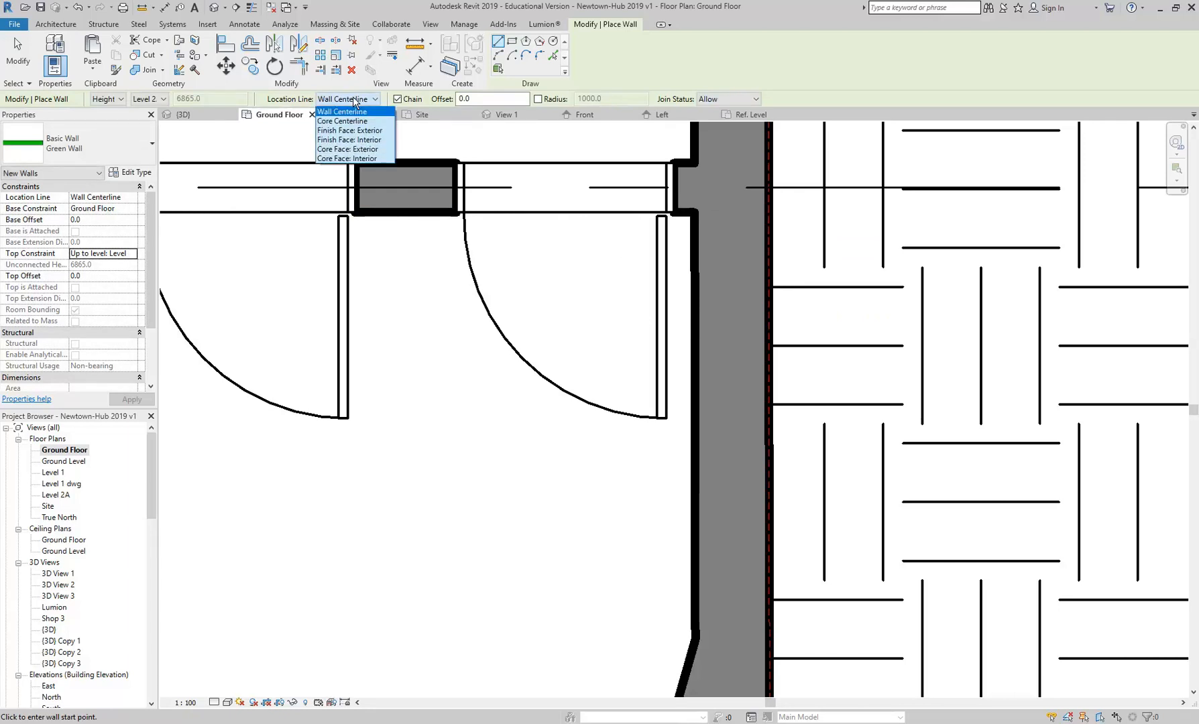
left_click(357, 140)
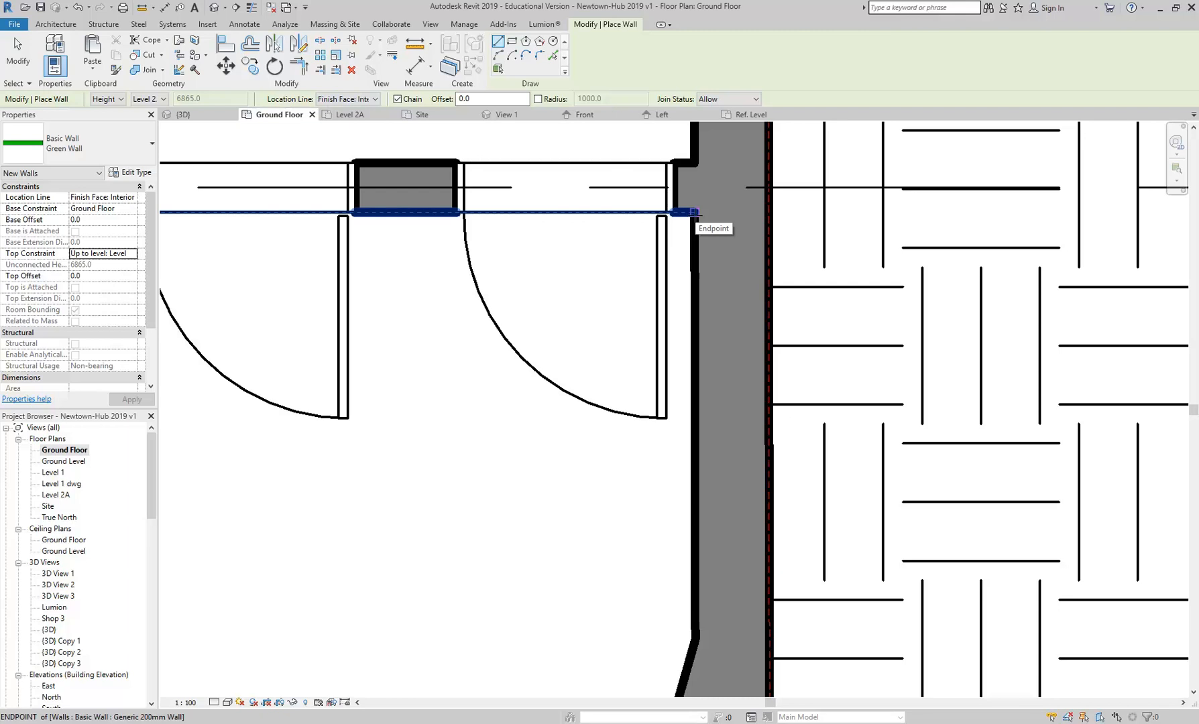
- Draw the first Green Wall segment, about 1740 mm long, from the corner beside the doors to the existing wall's bend, flipped into the room
left_click(693, 212)
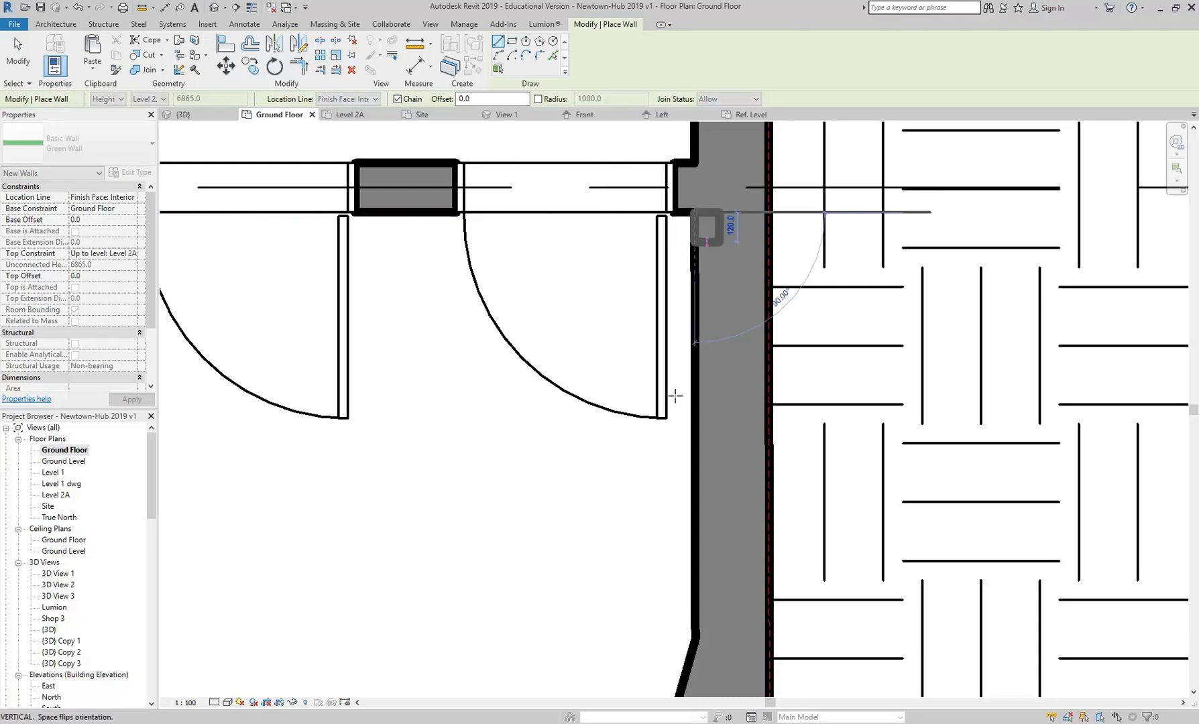
scroll(704, 268, "down", 2)
key("space")
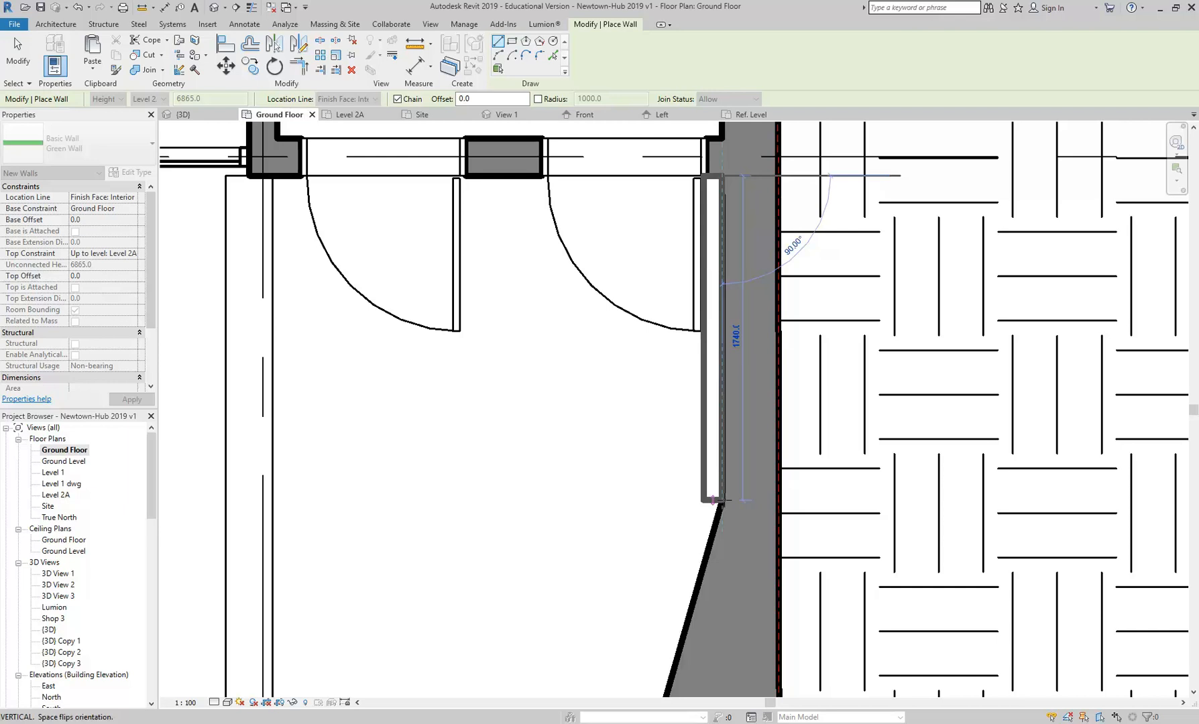
scroll(720, 501, "up", 3)
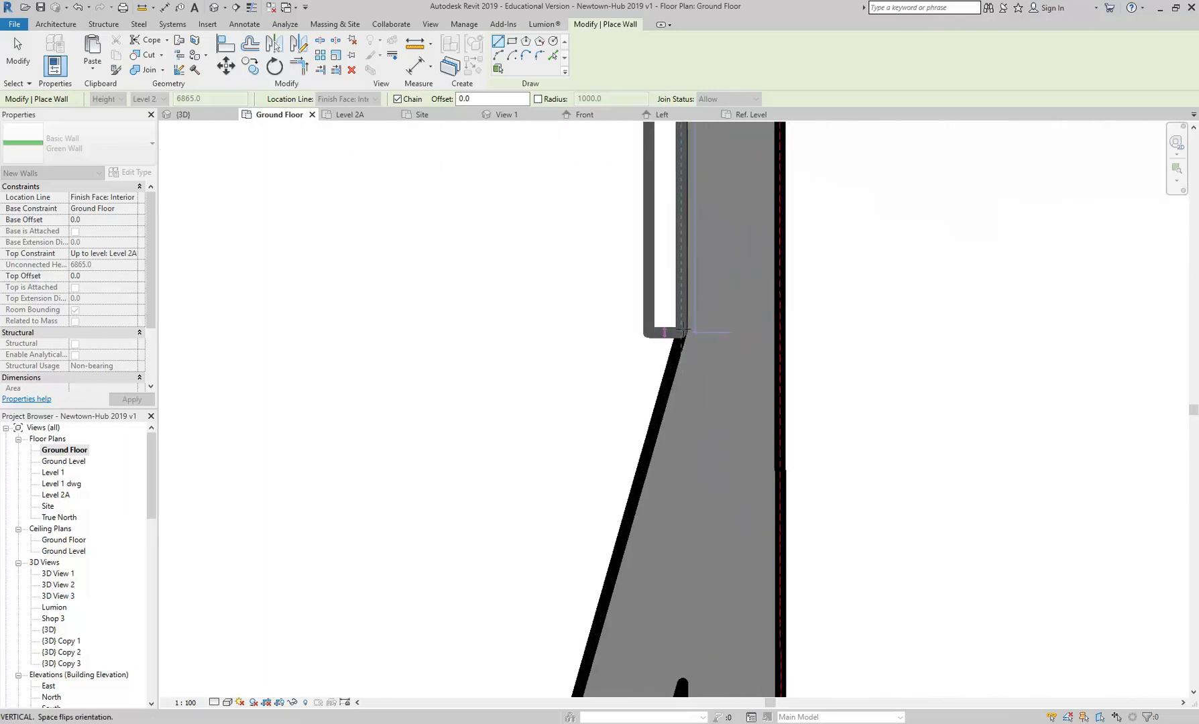
left_click(679, 340)
- Continue the Green Wall about 2150 mm along the slanted wall face to the Front Facade reference plane and end the wall command
scroll(658, 409, "down", 3)
middle_click_drag(657, 409, 683, 305)
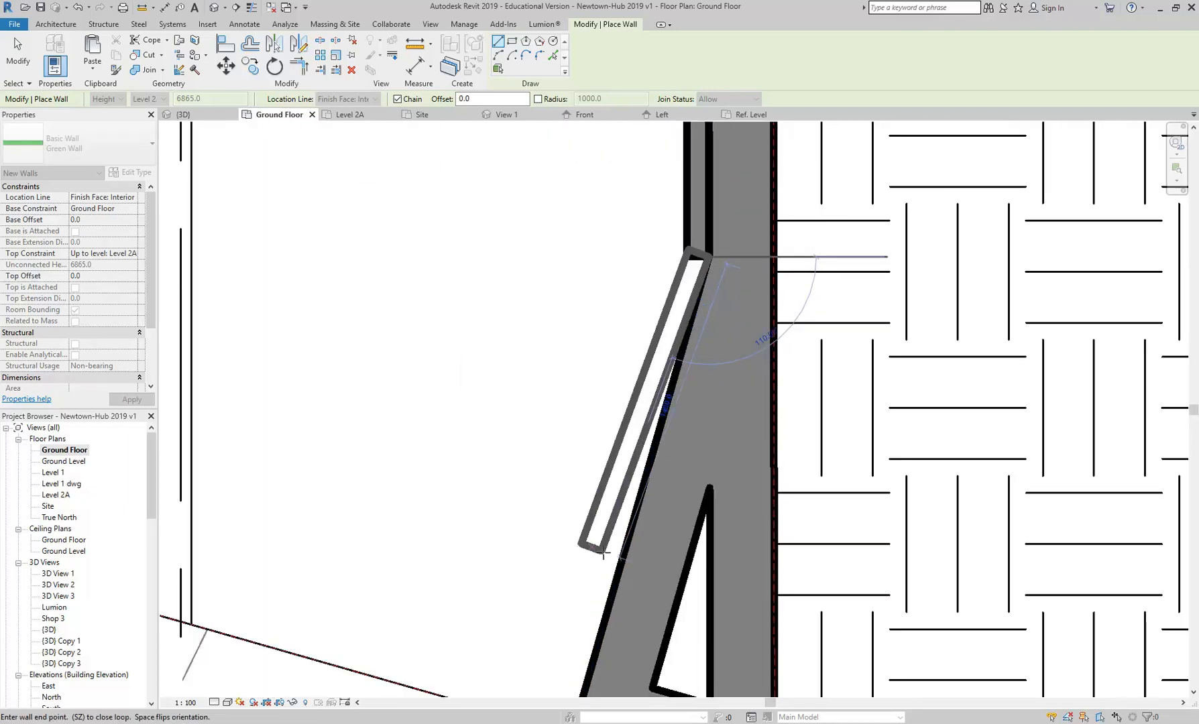
scroll(602, 554, "down", 1)
middle_click_drag(602, 554, 637, 336)
scroll(626, 440, "up", 3)
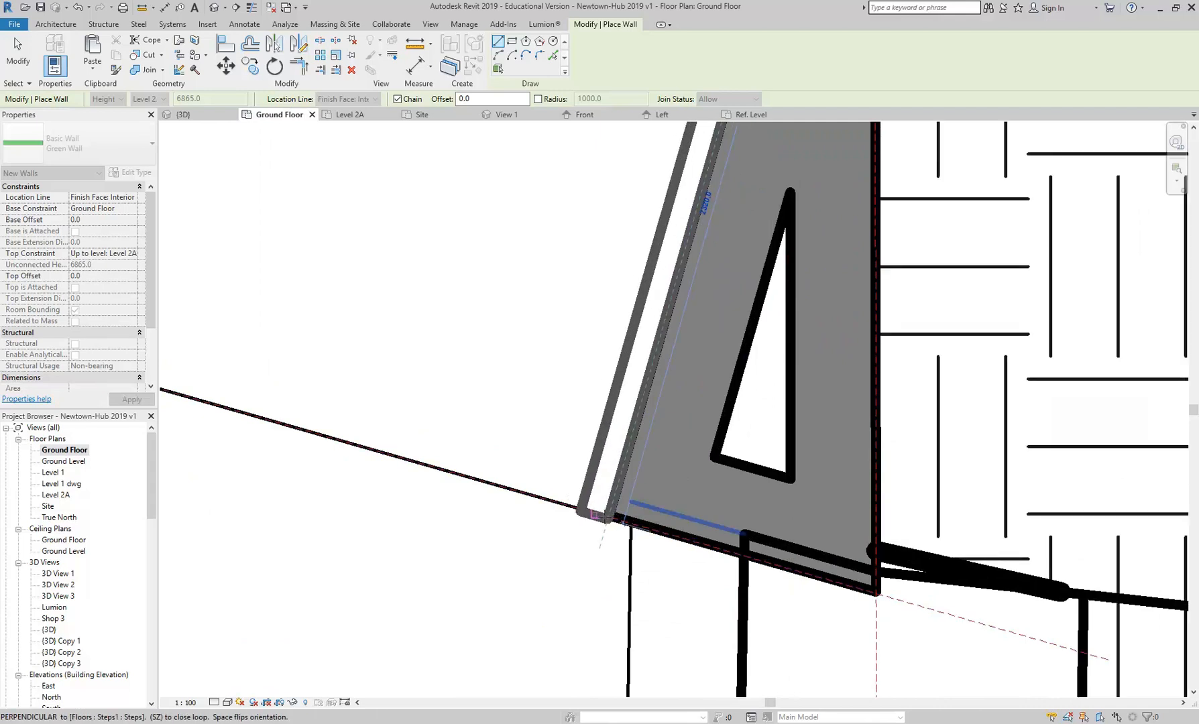
scroll(607, 517, "up", 3)
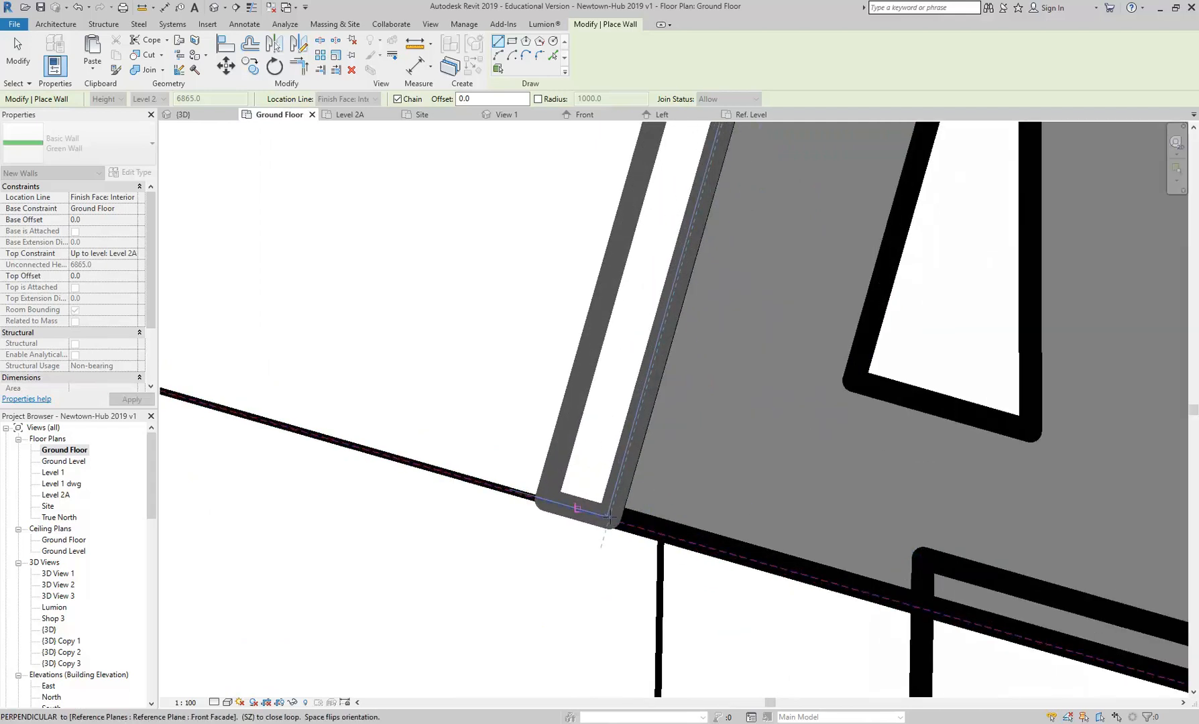
right_click(473, 298)
left_click(481, 307)
right_click(505, 303)
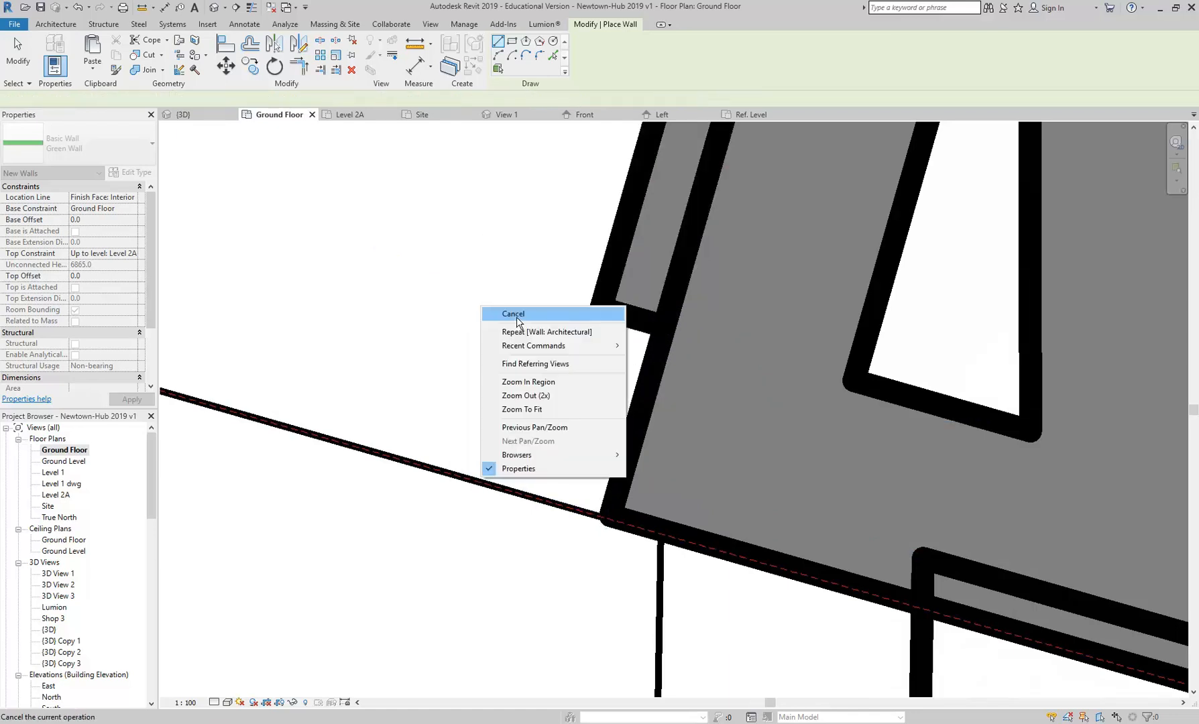
left_click(518, 314)
- Select both new Green Wall segments in the ground floor plan
scroll(528, 402, "down", 3)
scroll(527, 444, "down", 3)
scroll(537, 436, "up", 2)
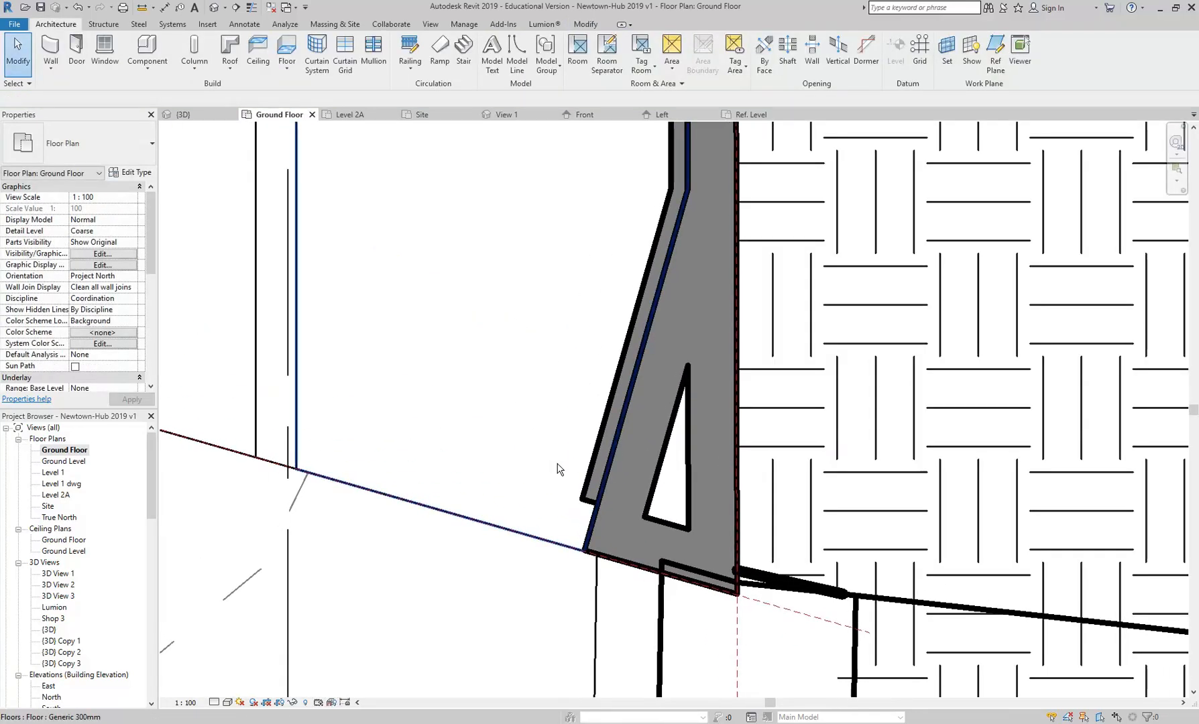
left_click(586, 475)
middle_click_drag(586, 475, 573, 535)
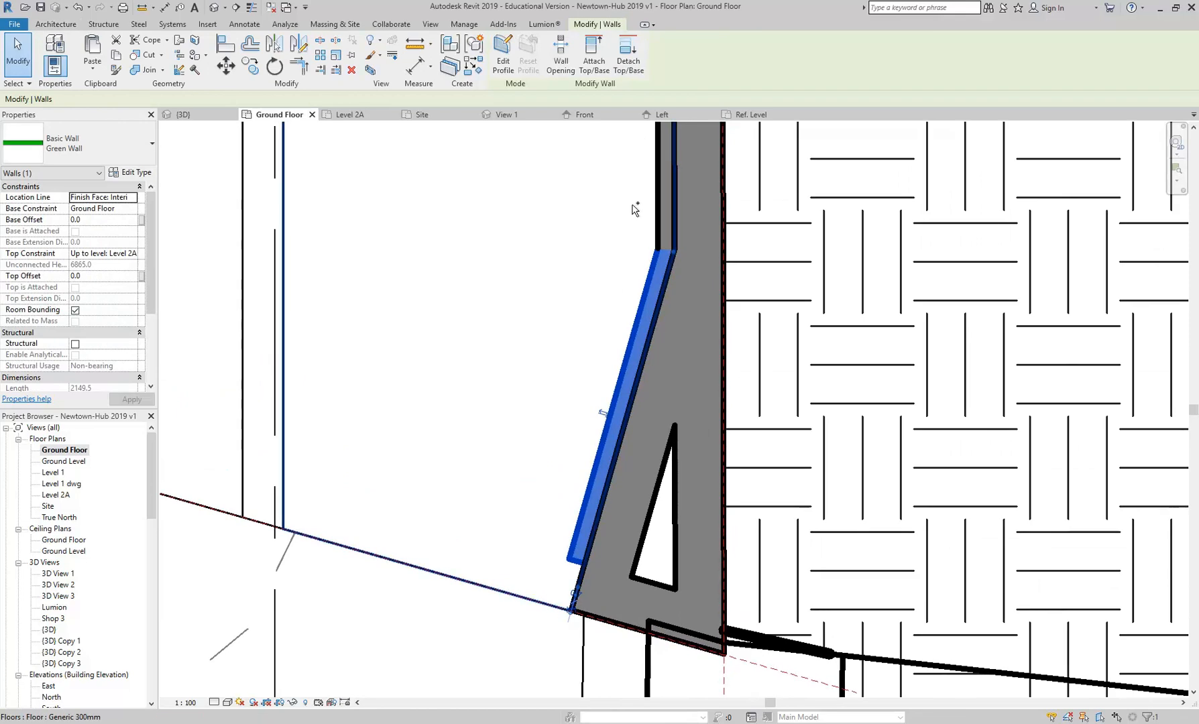
left_click(661, 200, "ctrl")
scroll(473, 384, "down", 2)
middle_click_drag(473, 387, 495, 487)
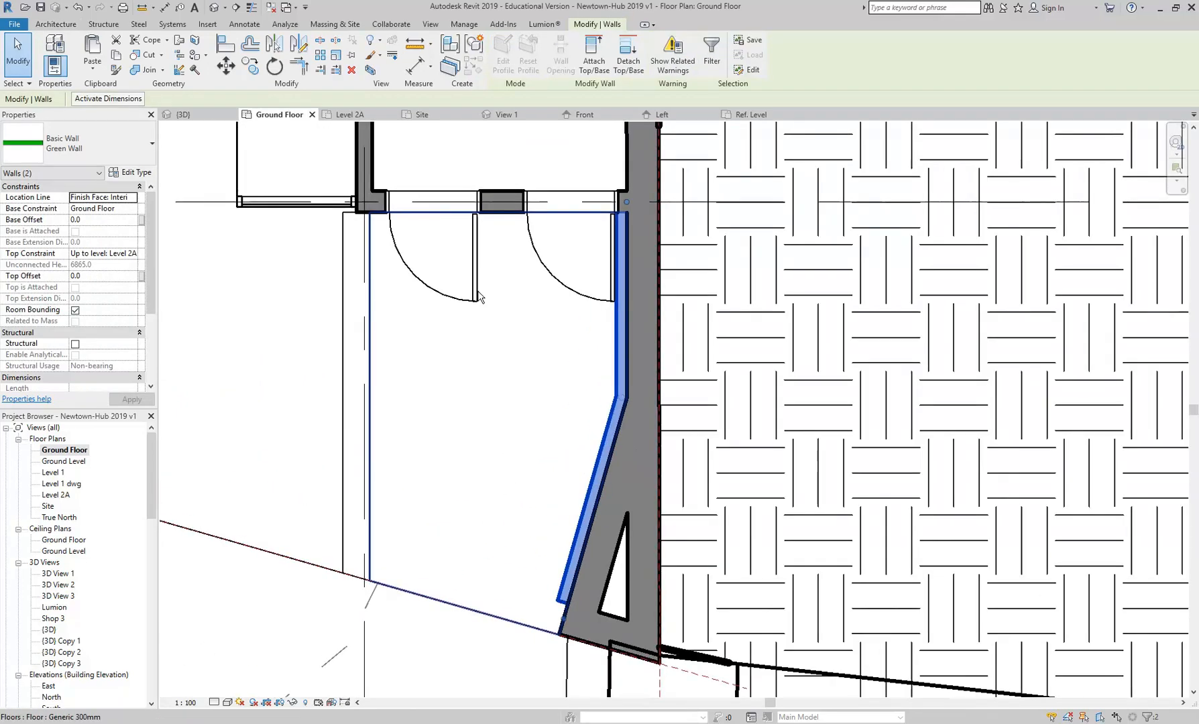
- Open the {3D} view and examine the selected Green Wall segments beside the entrance up close
left_click(49, 631)
double_click(49, 630)
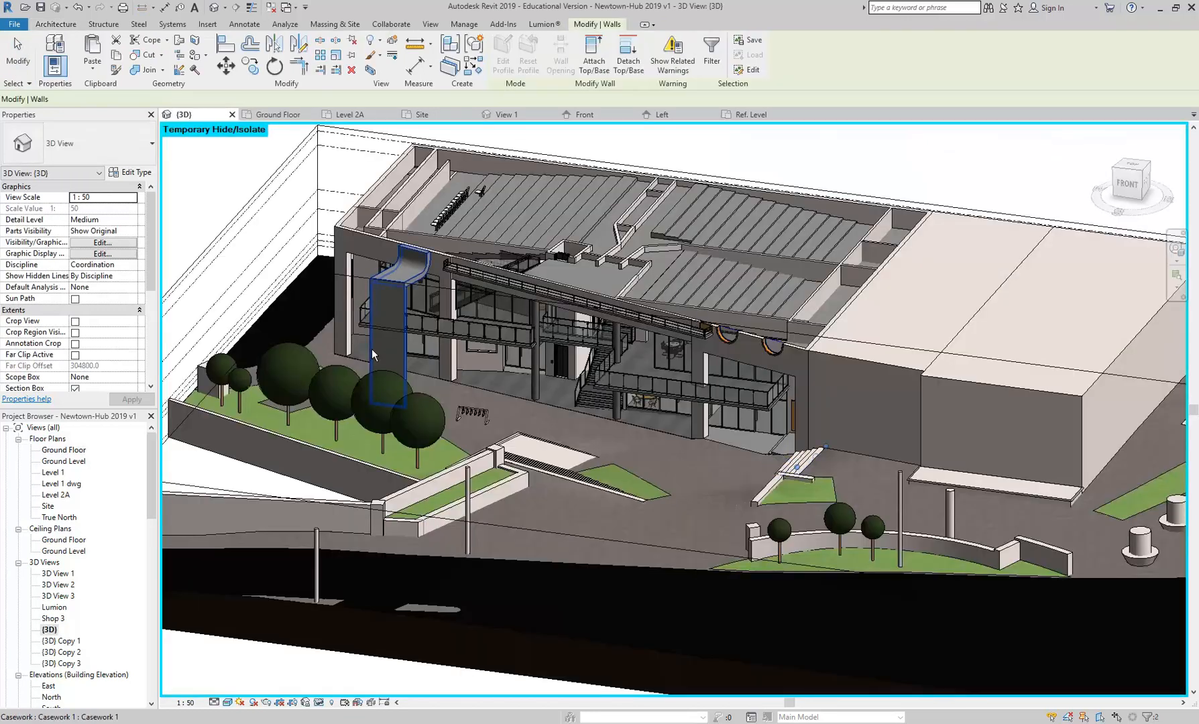
middle_click_drag(636, 408, 862, 379, "shift")
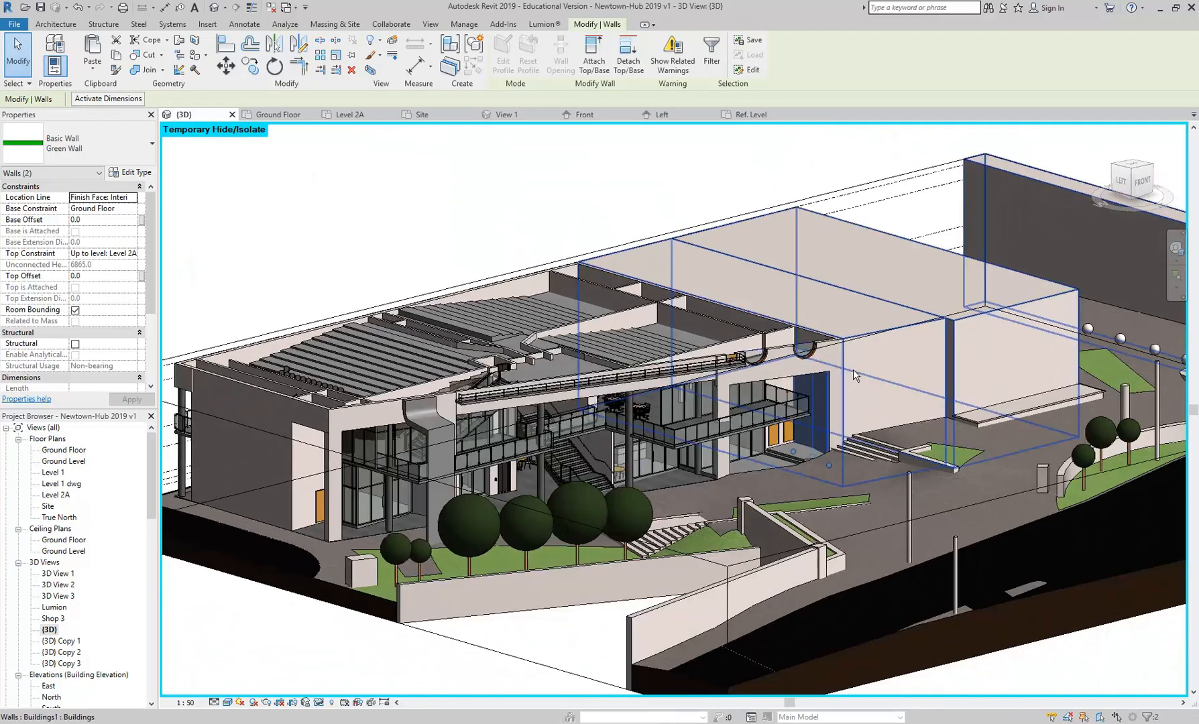
scroll(854, 368, "up", 5)
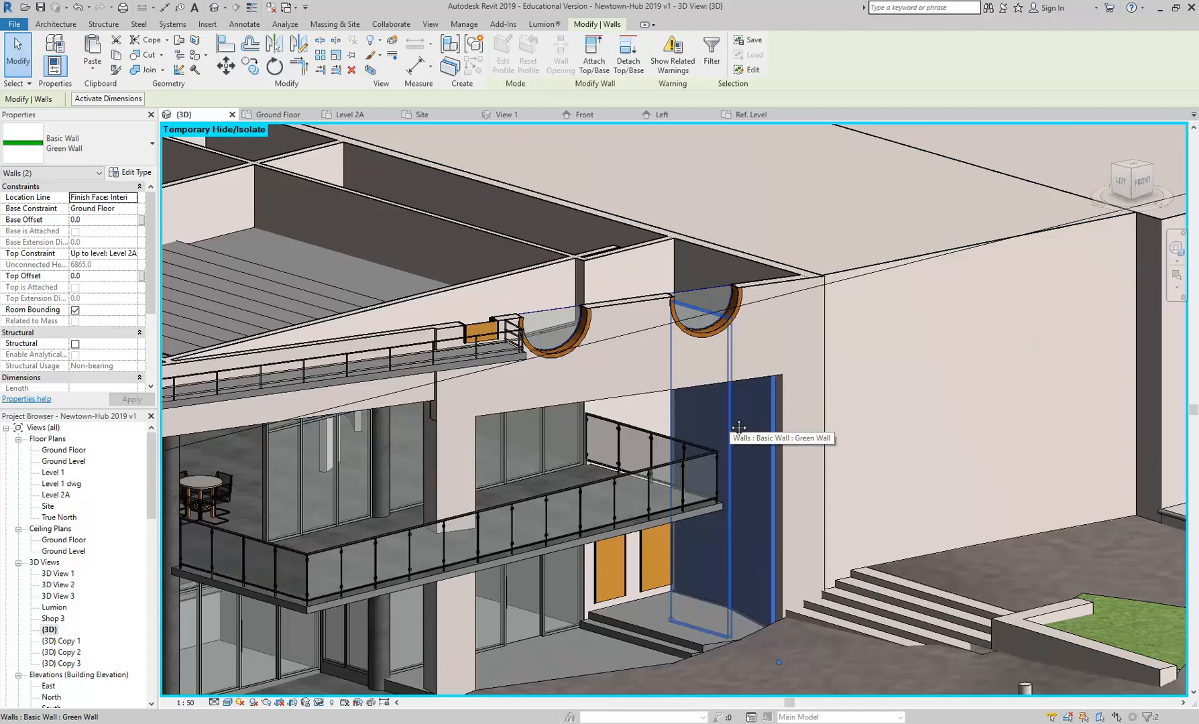
middle_click_drag(729, 427, 729, 395)
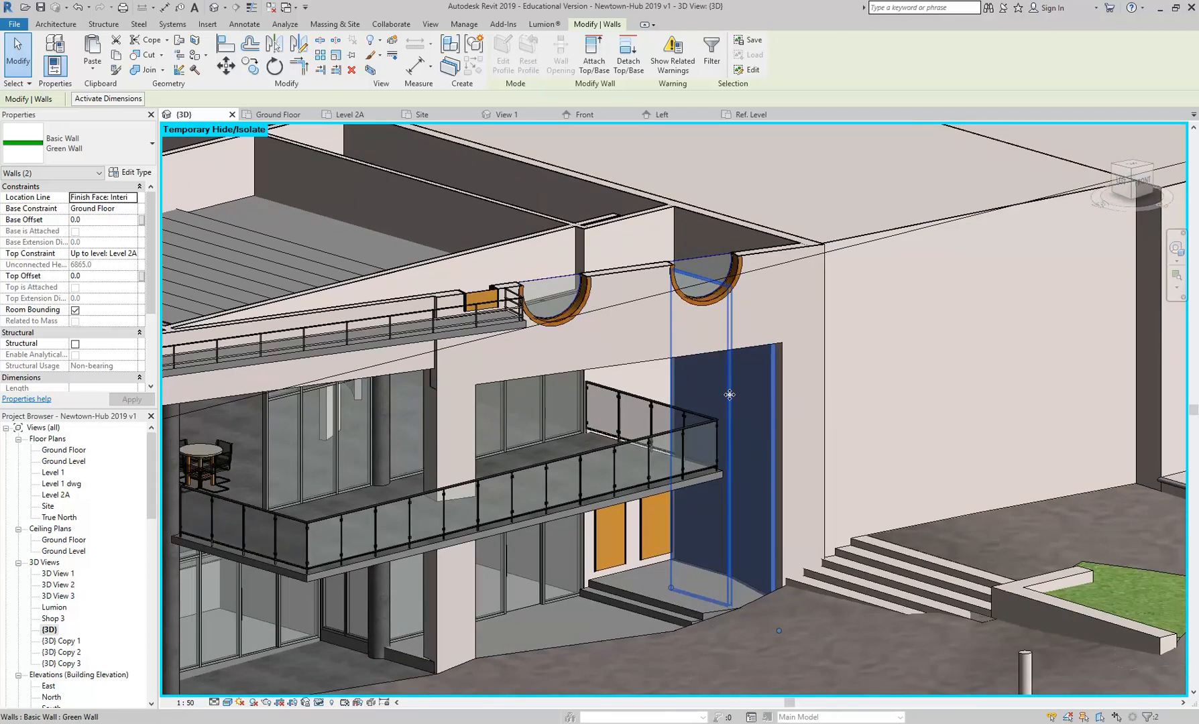
scroll(729, 395, "up", 2)
scroll(675, 378, "up", 2)
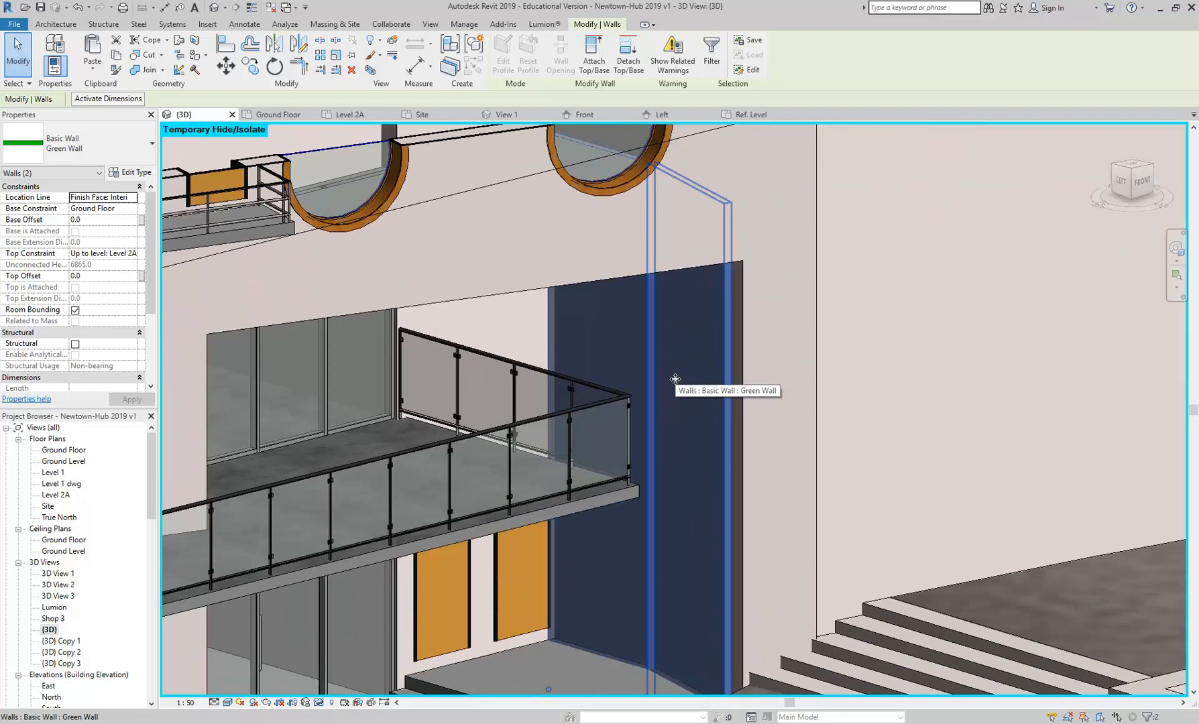
scroll(675, 379, "down", 2)
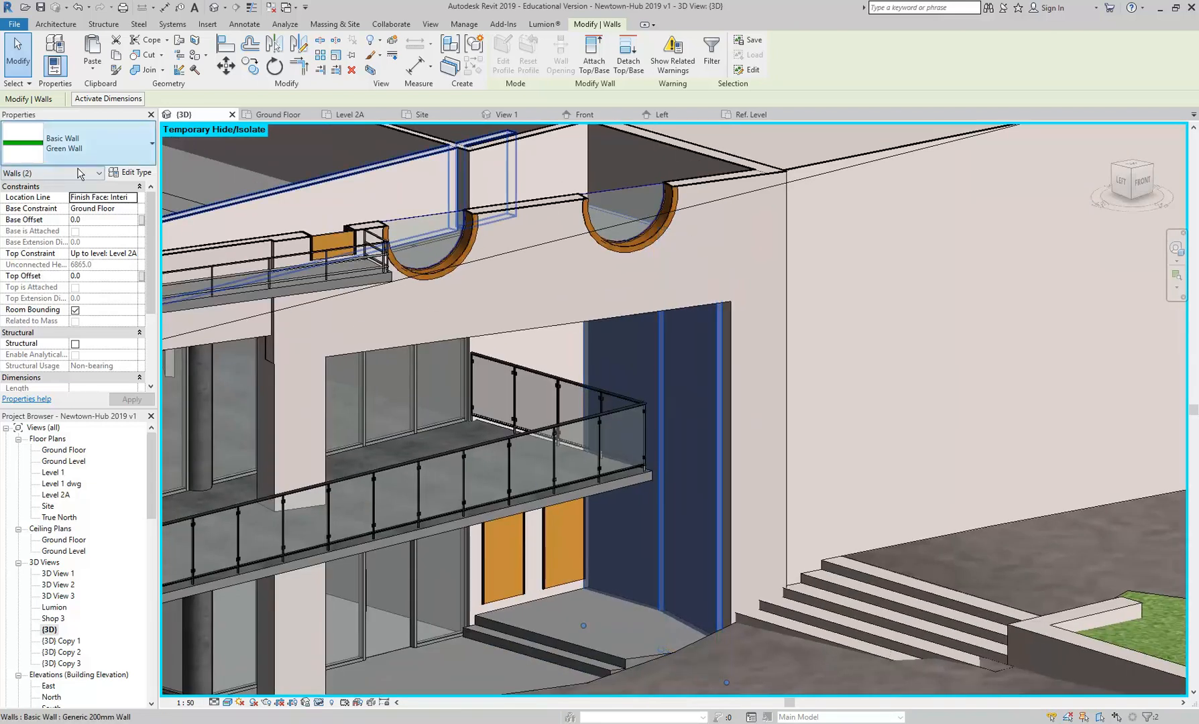
- Set the thickness of the Green Wall type's structure layer to 20 mm and clear the wall selection
left_click(127, 172)
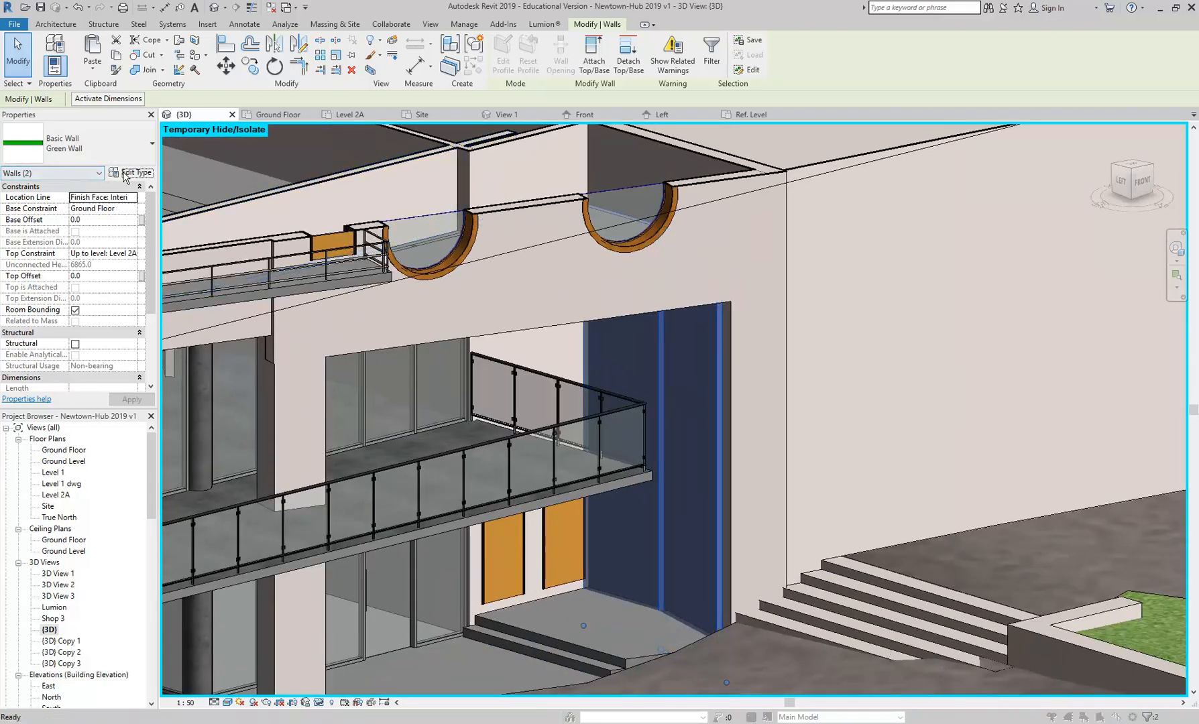
left_click(527, 178)
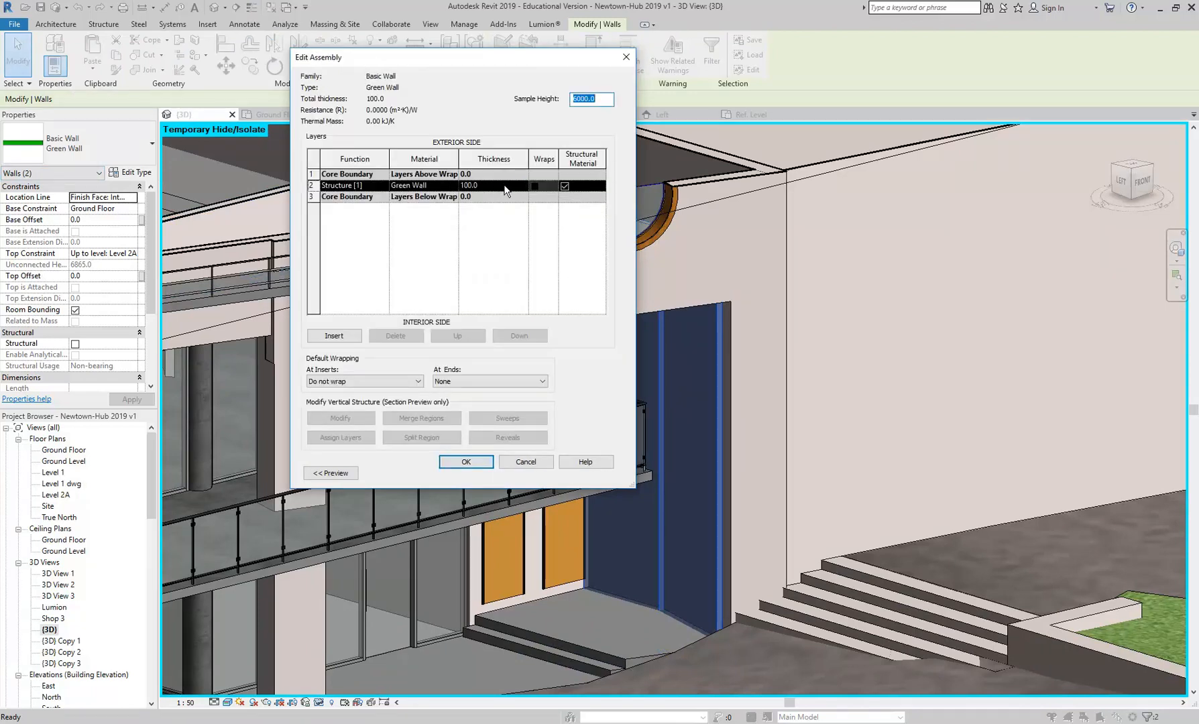
left_click(505, 185)
type("20")
left_click(467, 462)
left_click(478, 473)
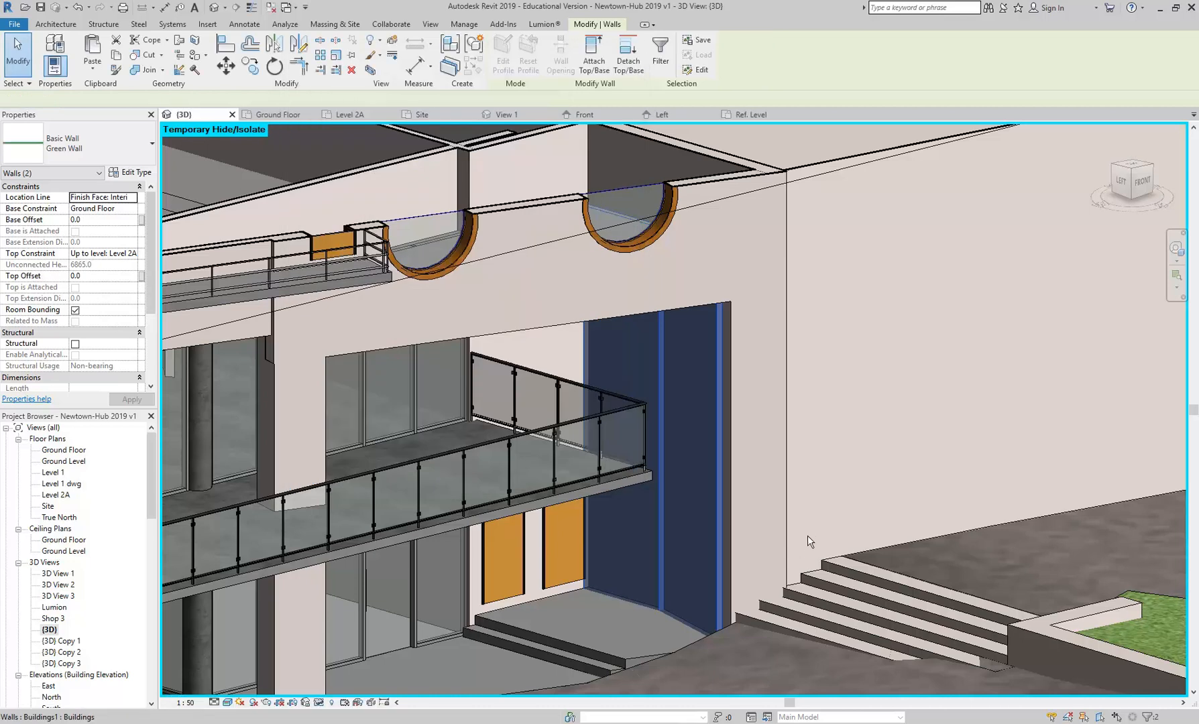
key("Escape")
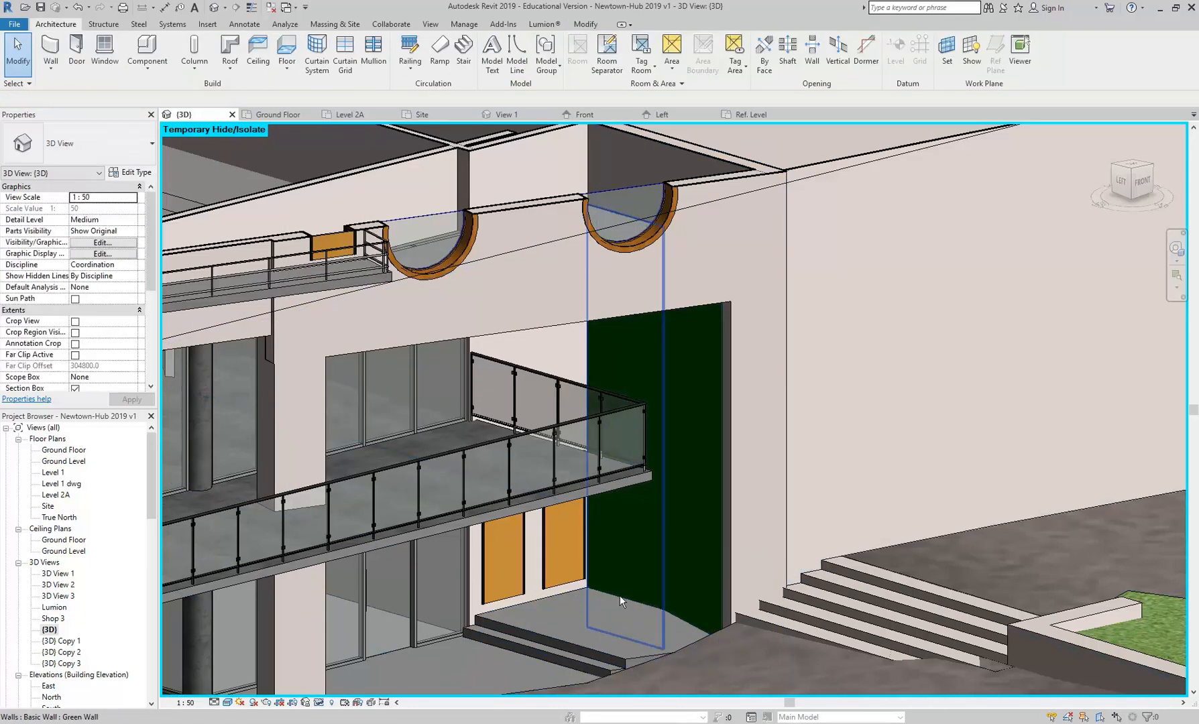
- Open the Lumion 3D view and check the green wall on the building's front side
scroll(622, 531, "up", 4)
scroll(622, 531, "down", 8)
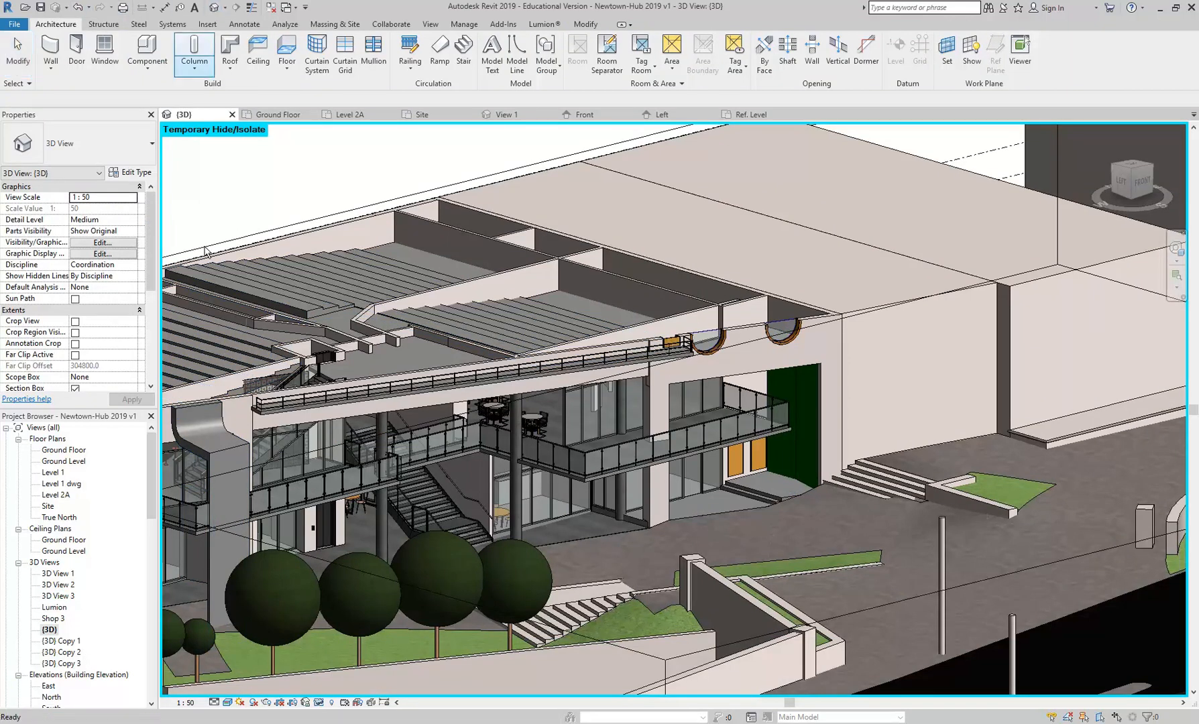
double_click(53, 607)
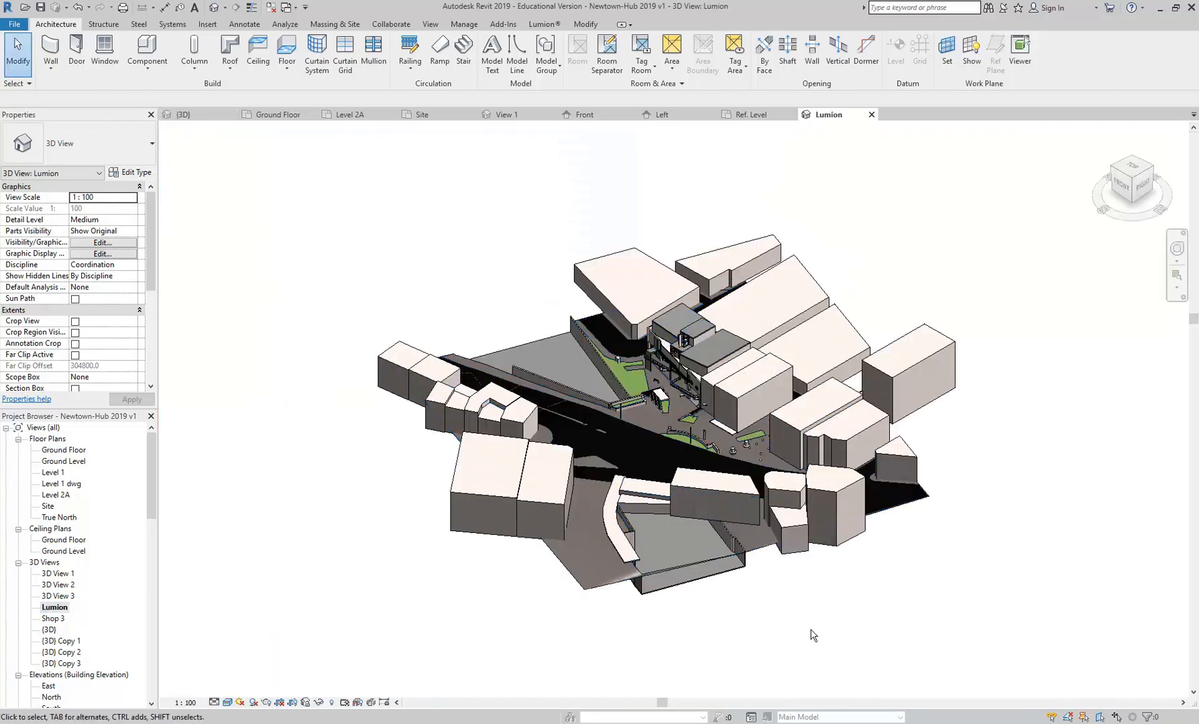
scroll(689, 451, "up", 5)
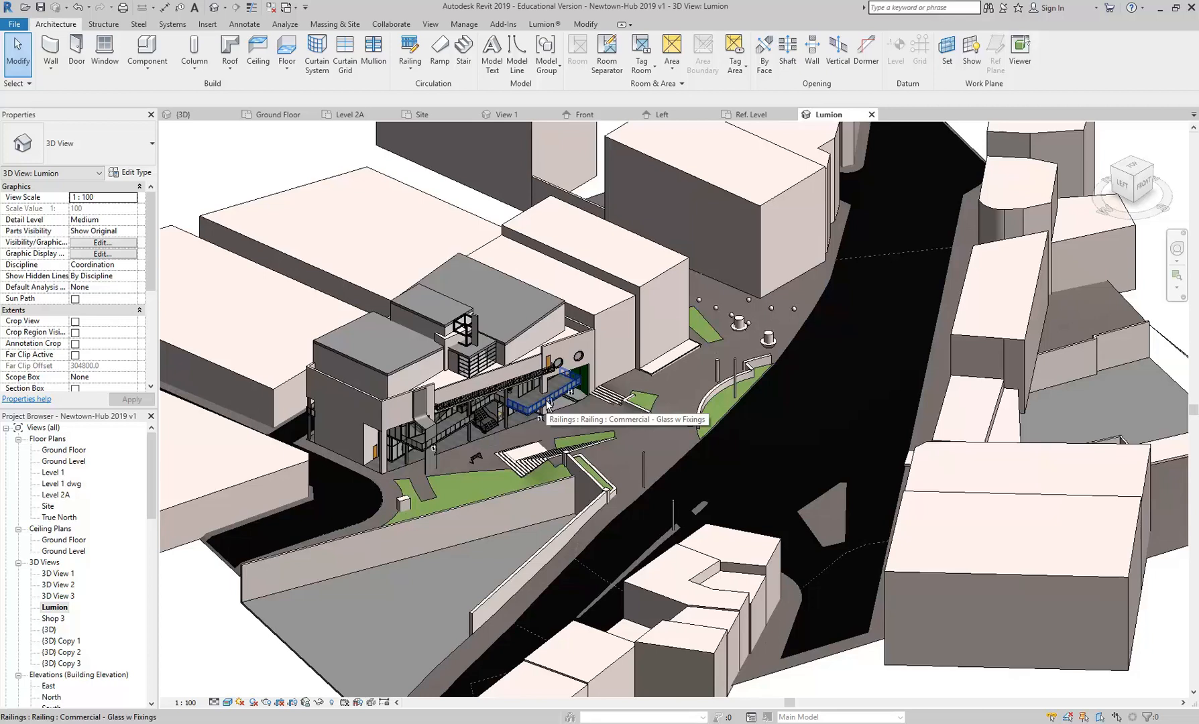
left_click(54, 608)
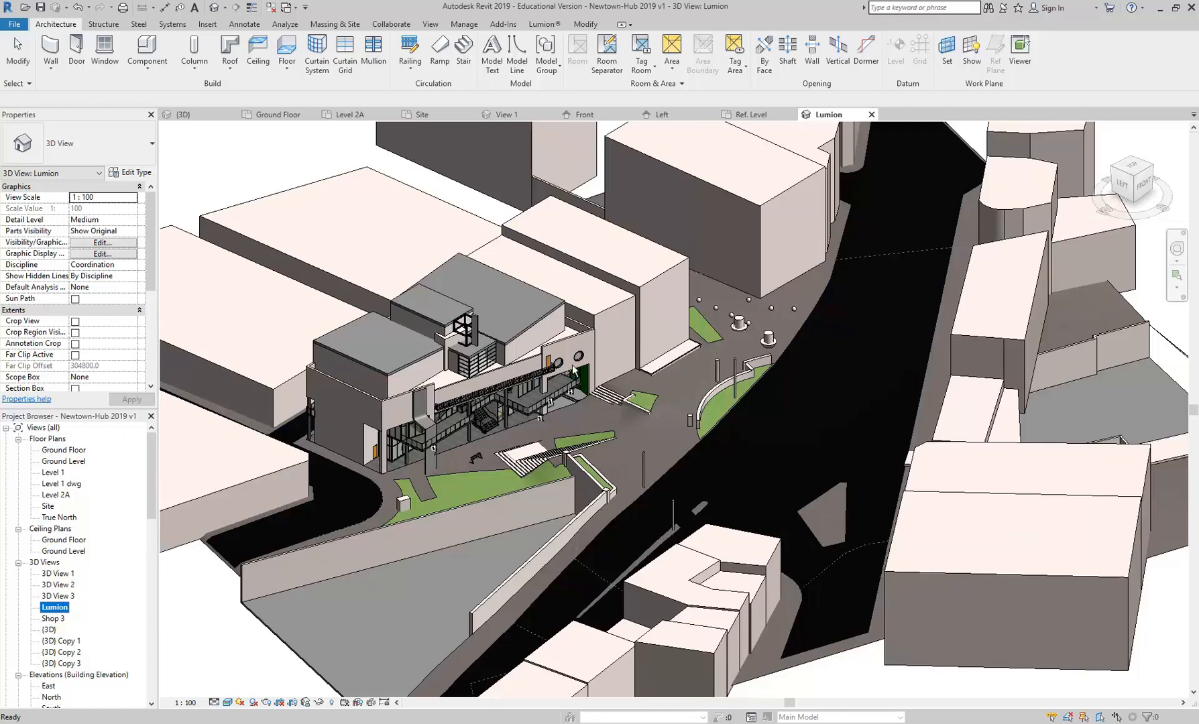
left_click(268, 169)
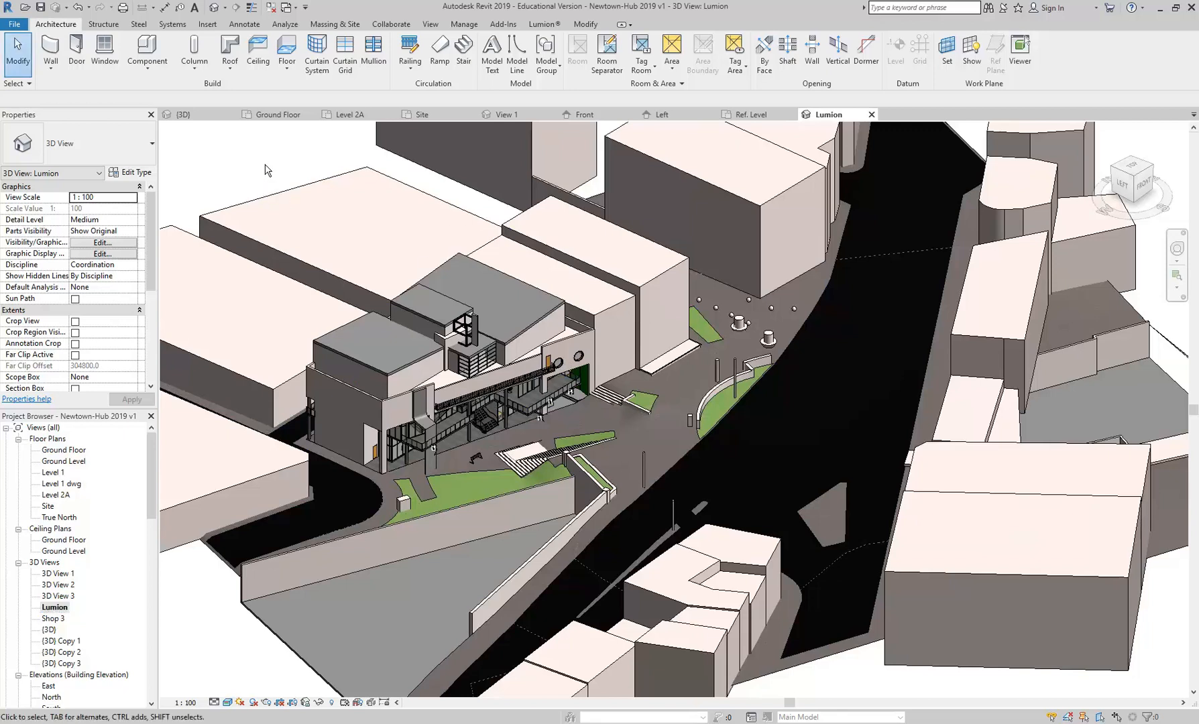
- Export the Lumion view as the COLLADA file Newtown-Hub 2019 v1 in the lumion folder with default export options, replacing the existing file
left_click(544, 24)
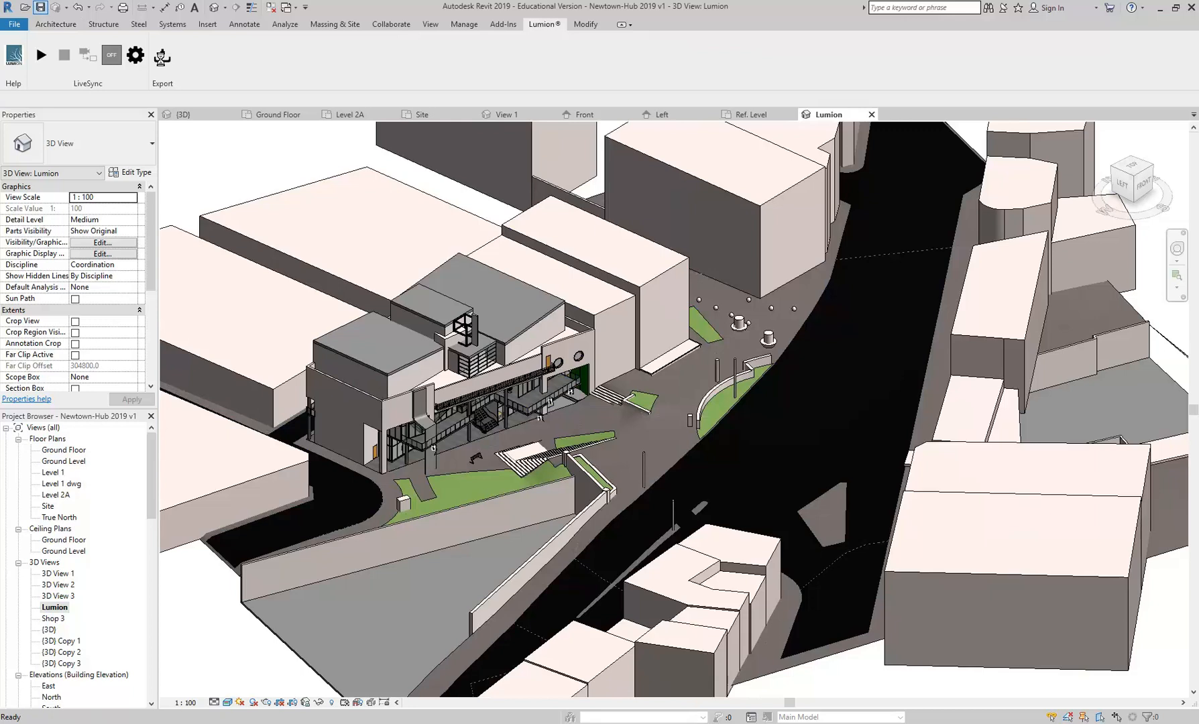
left_click(162, 60)
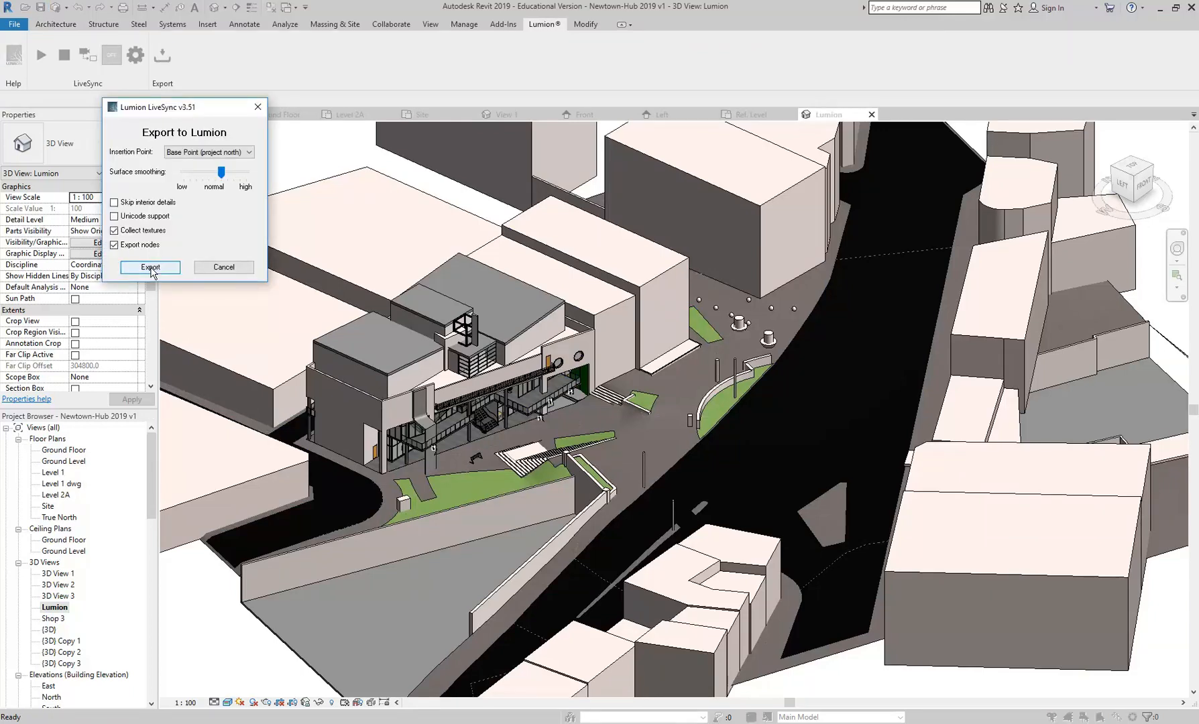
left_click(151, 267)
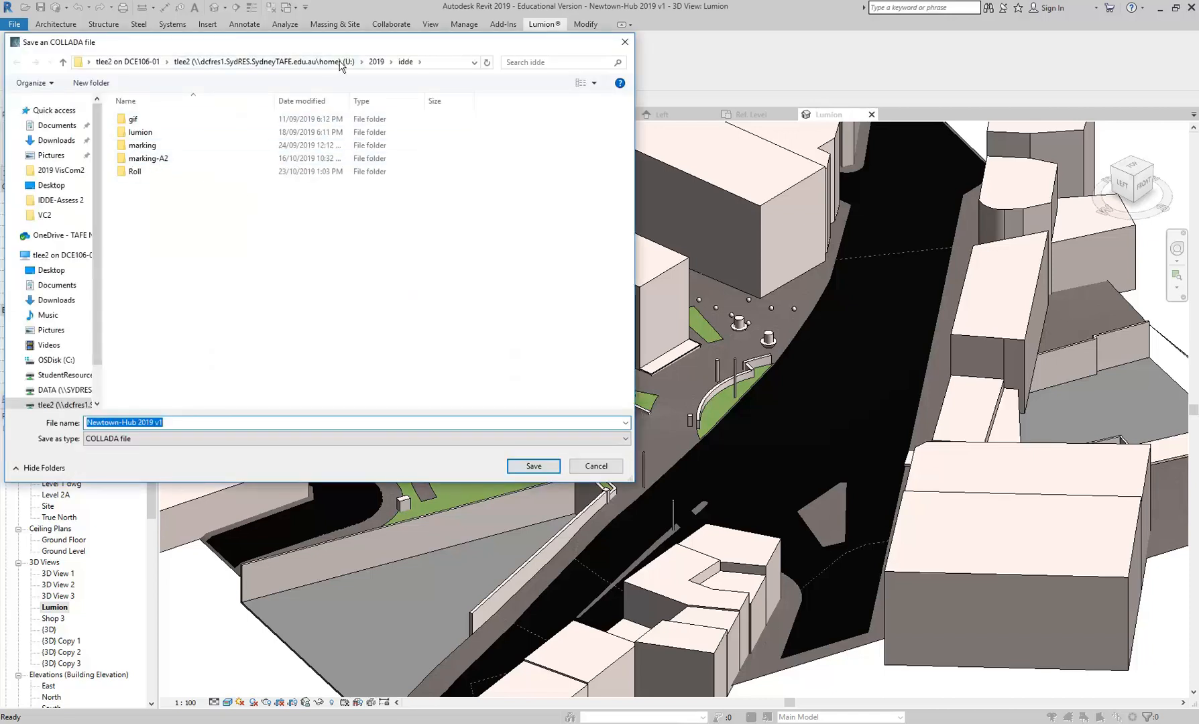
double_click(141, 132)
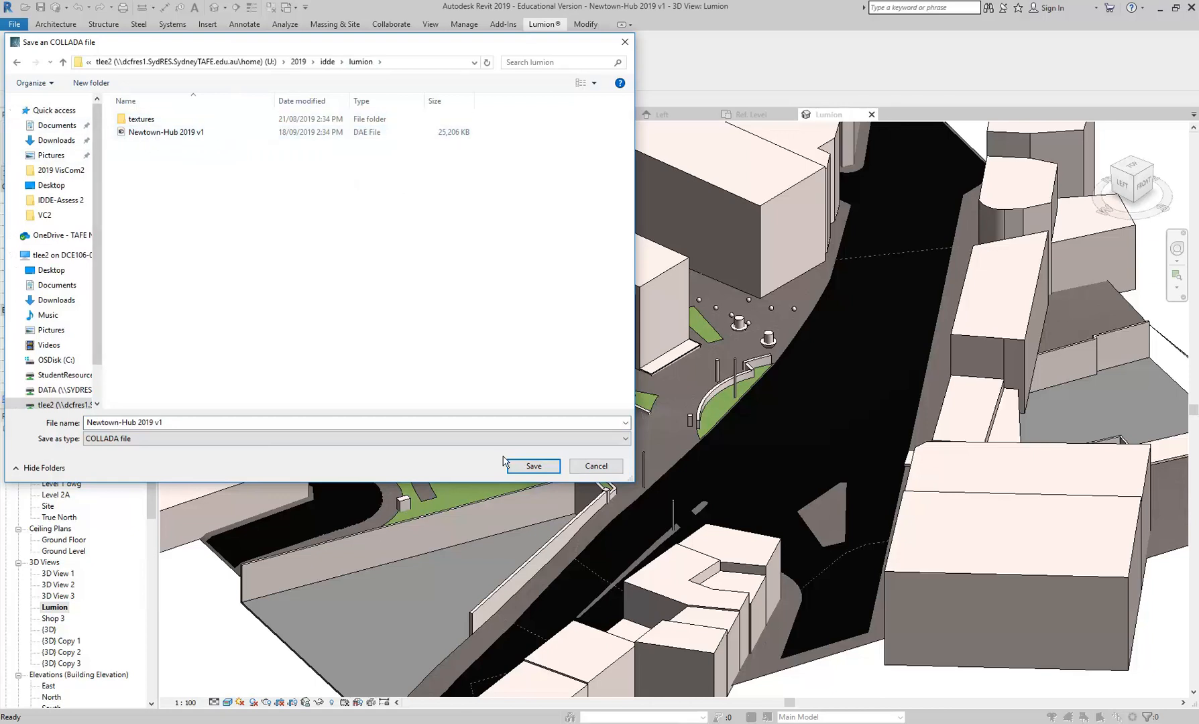
left_click(551, 468)
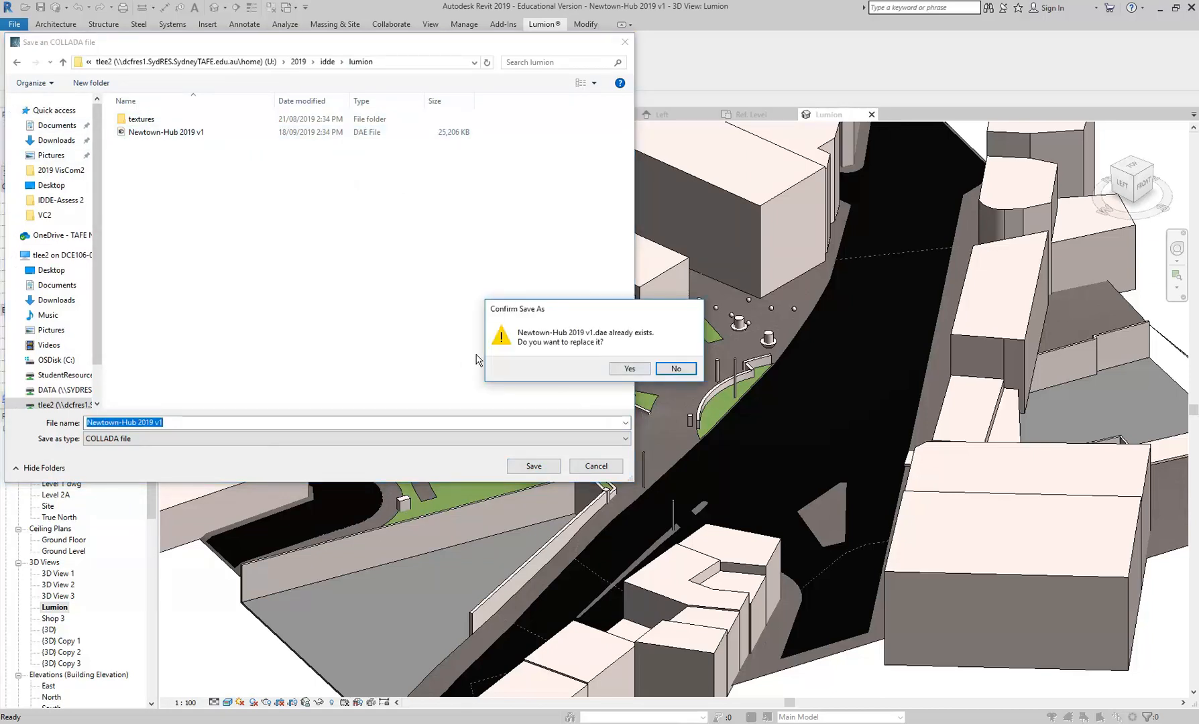
left_click(624, 369)
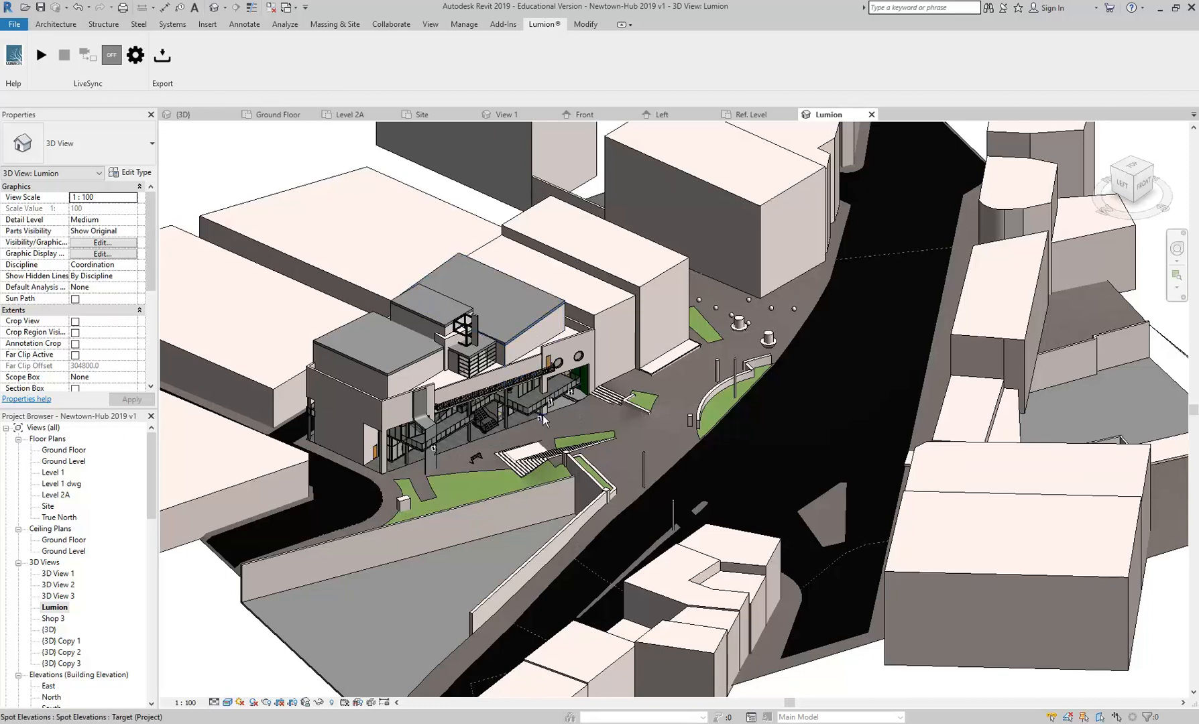
- Switch to Lumion and examine the building's front and entrance forecourt from across the street
scroll(543, 413, "up", 5)
left_click(609, 354)
key("Escape")
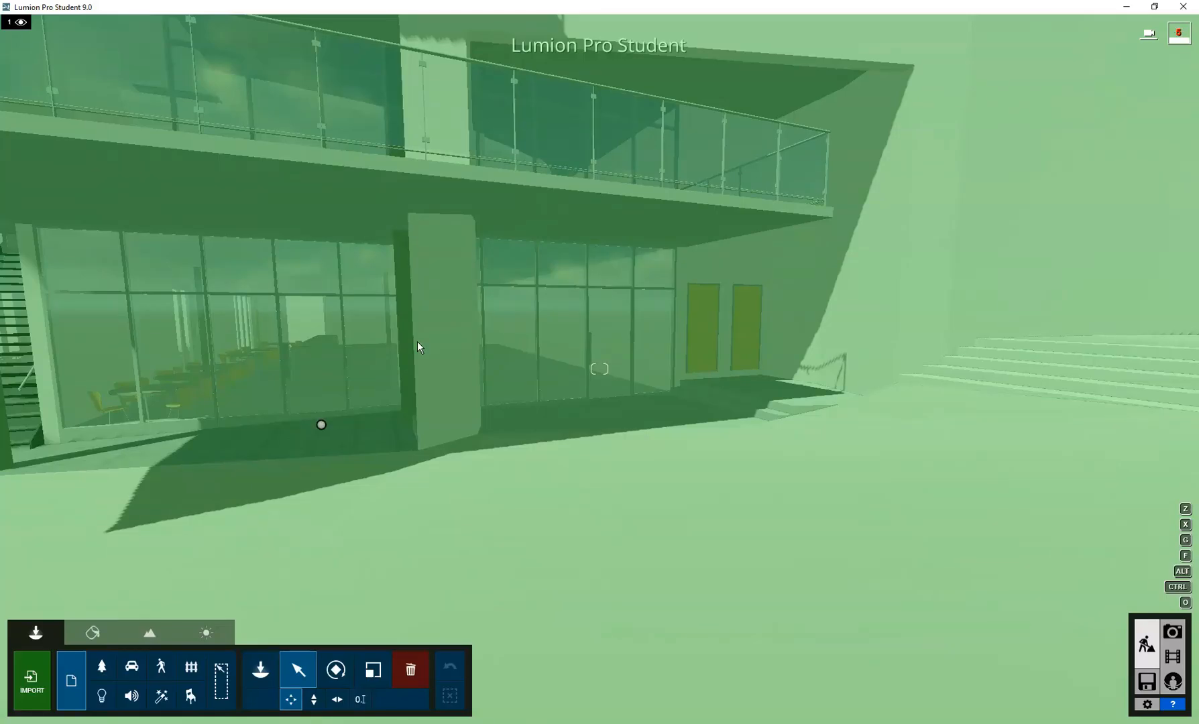
key("s")
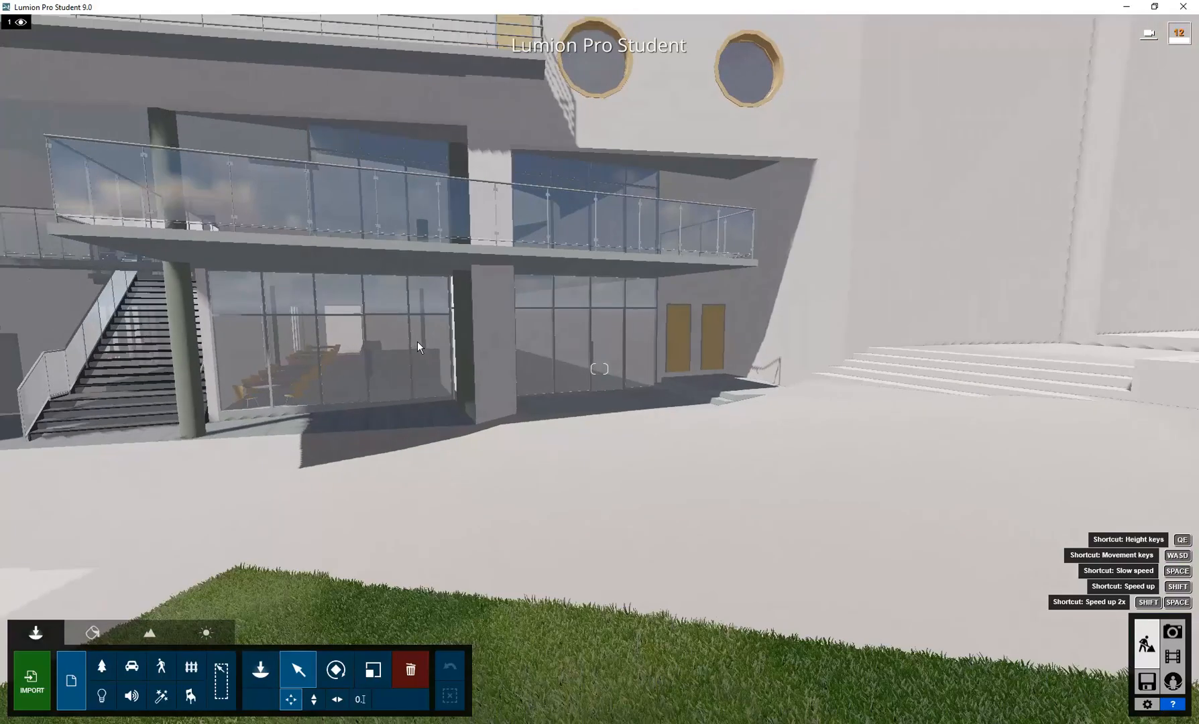
key("s")
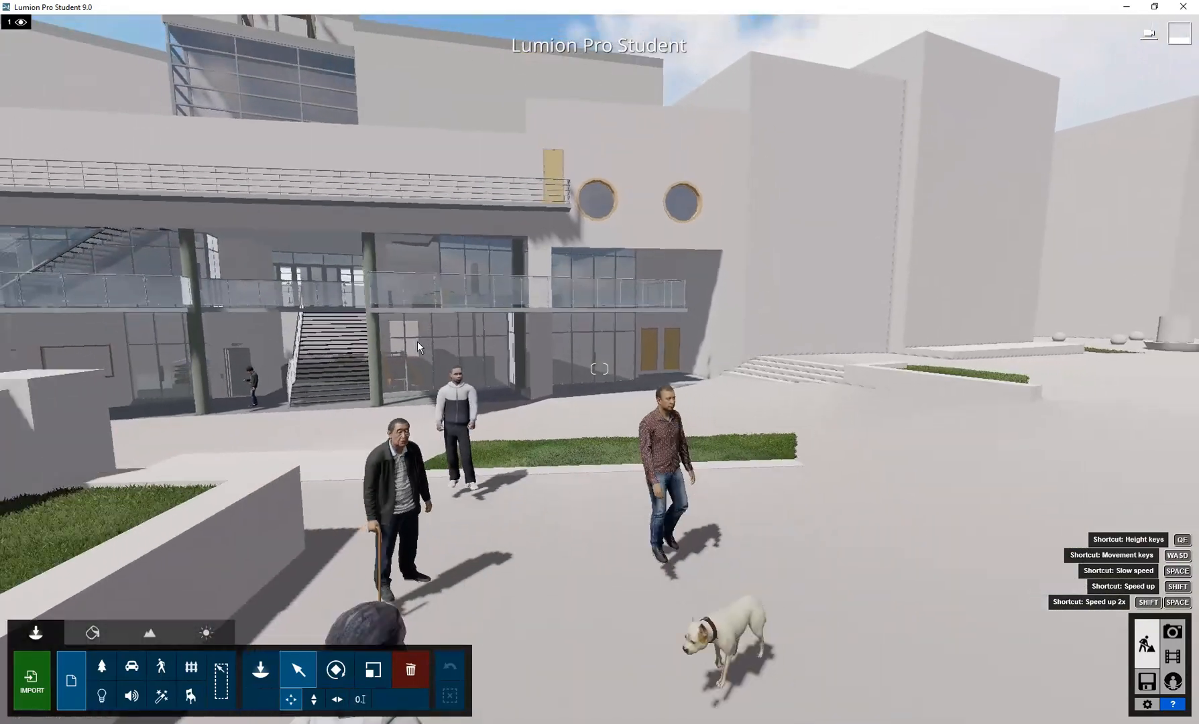
key("s")
right_click_drag(417, 341, 344, 360)
key("s")
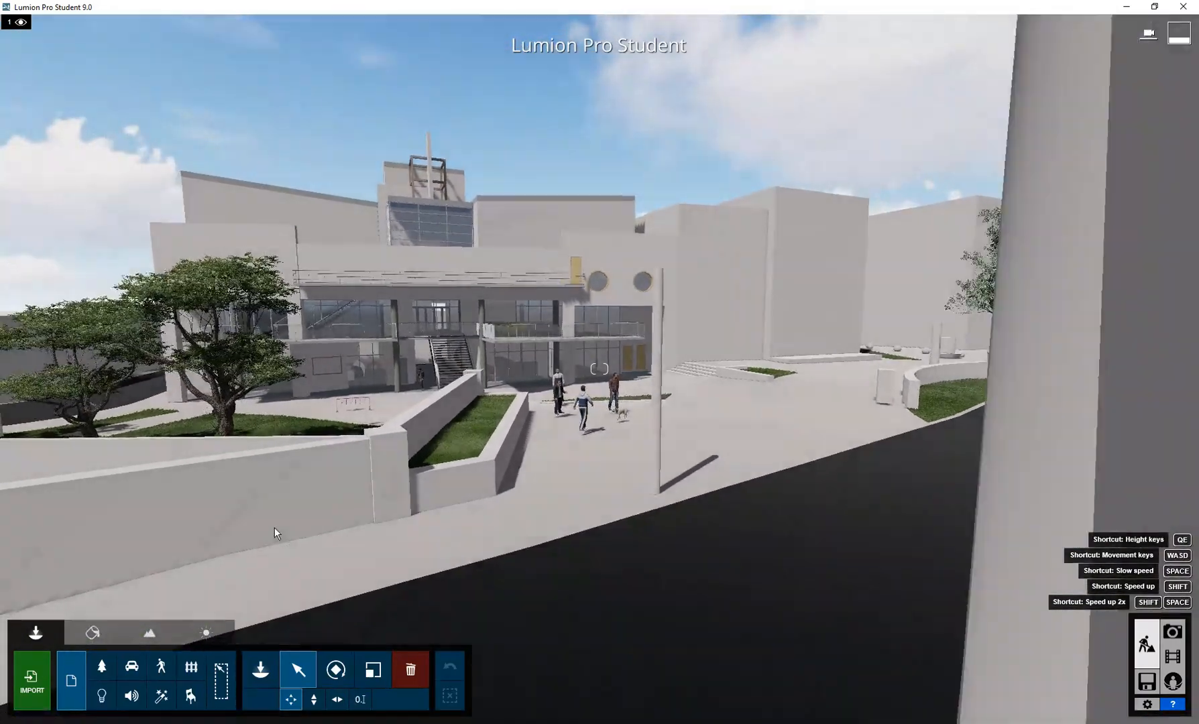
key("w")
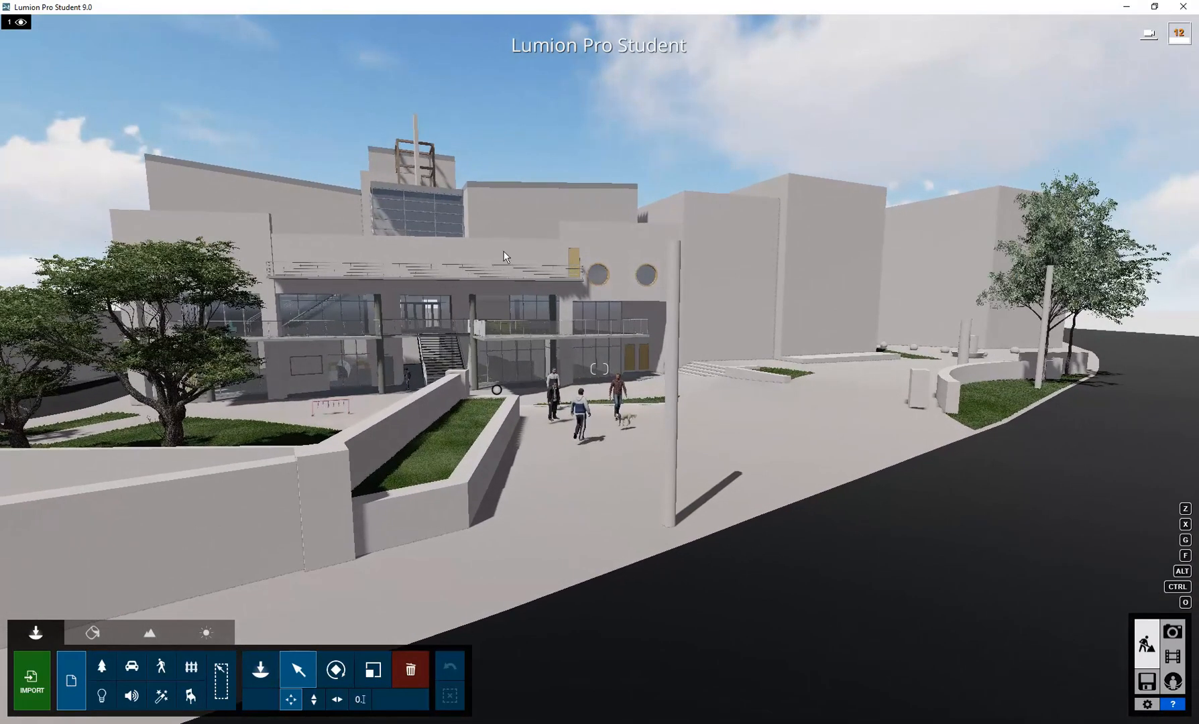
- Select the imported Newtown-Hub 2019 v1 model and re-import it from its updated file
left_click(477, 293)
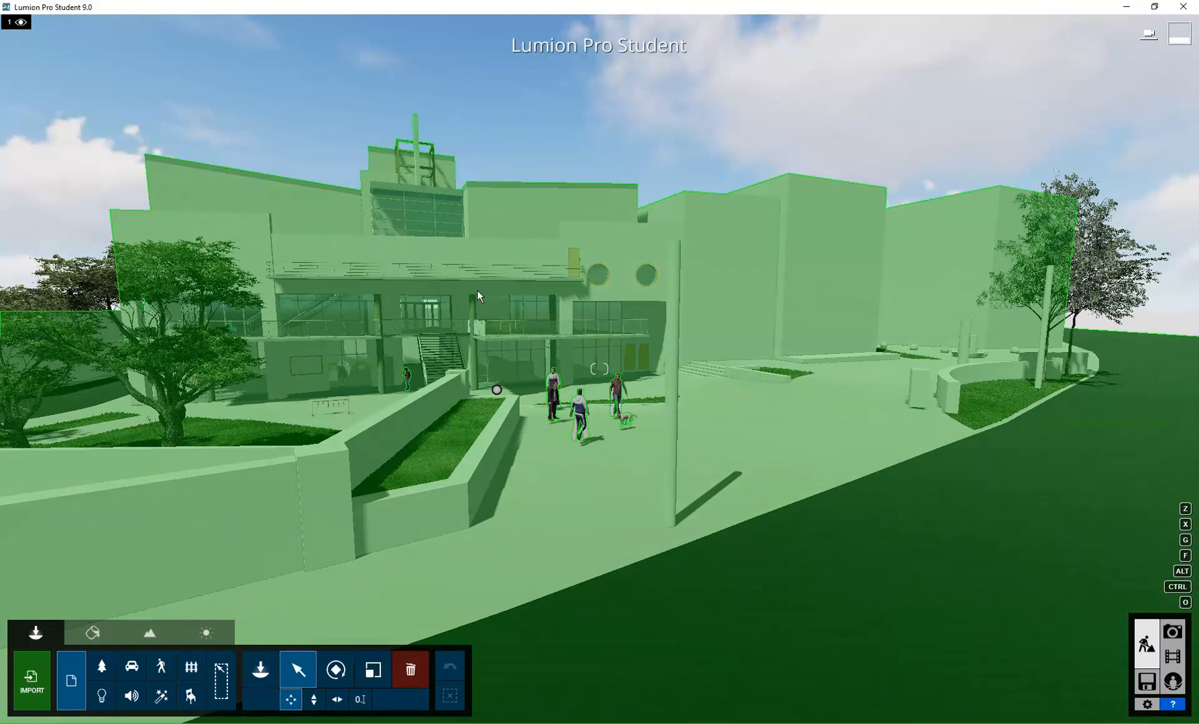
left_click(544, 101)
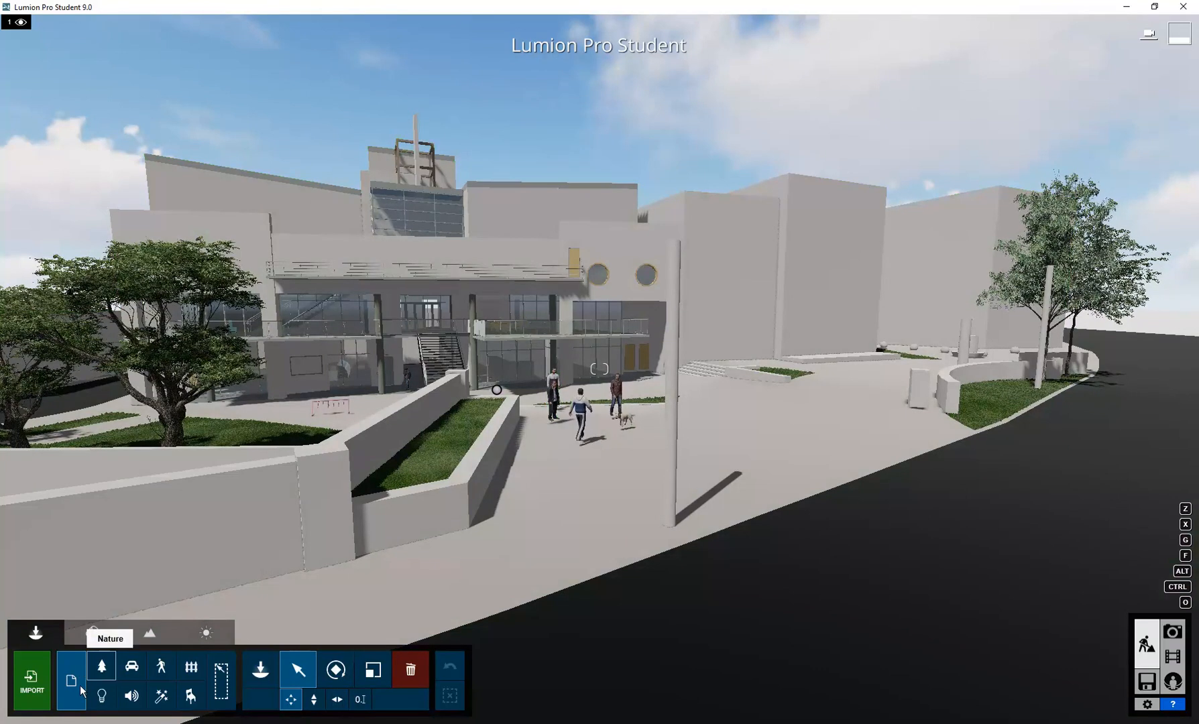
left_click(78, 677)
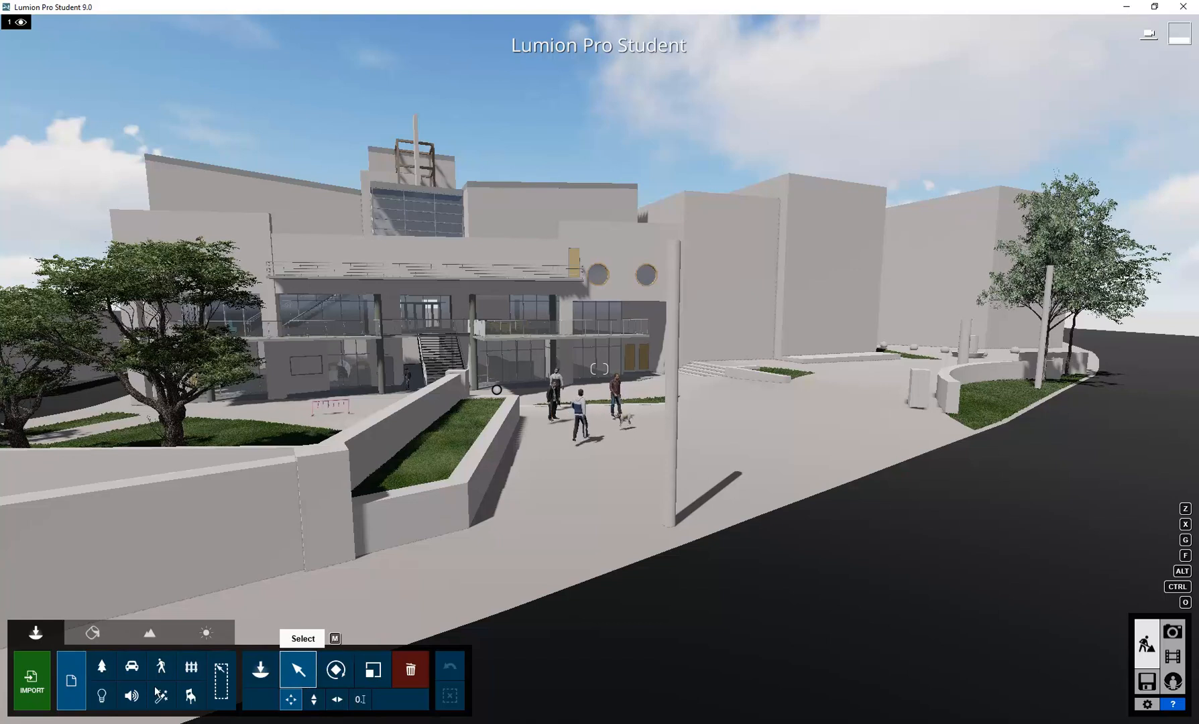
left_click(337, 413)
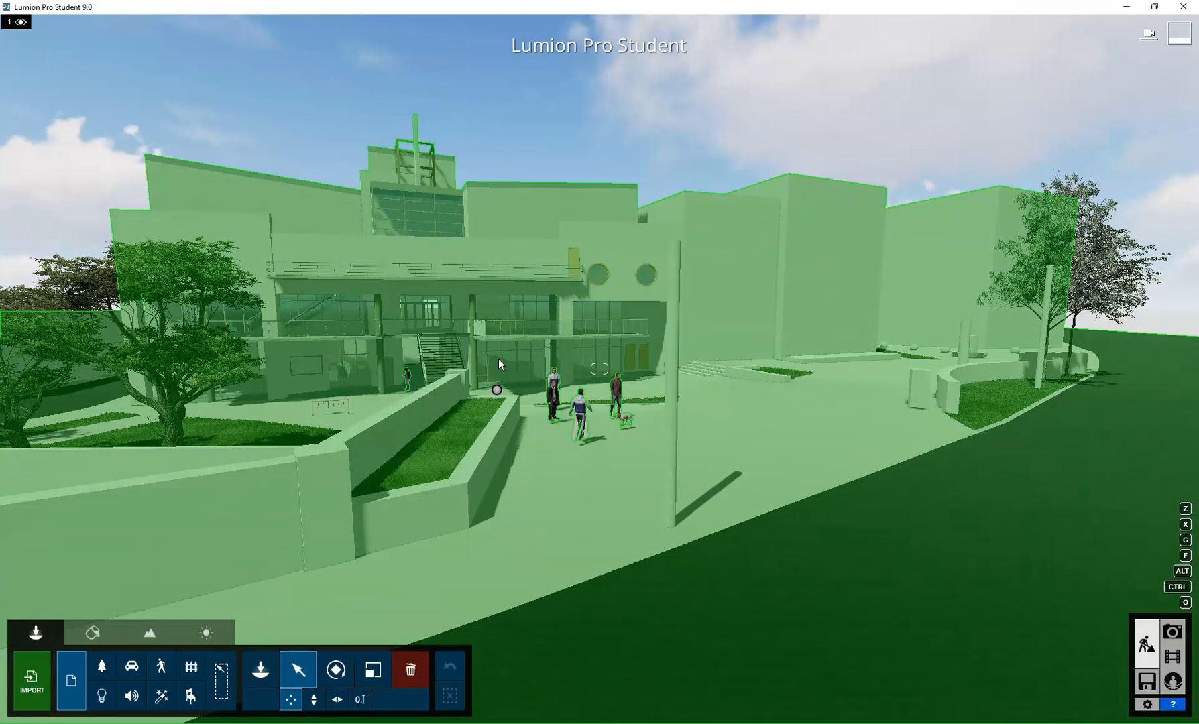
key("s")
key("w")
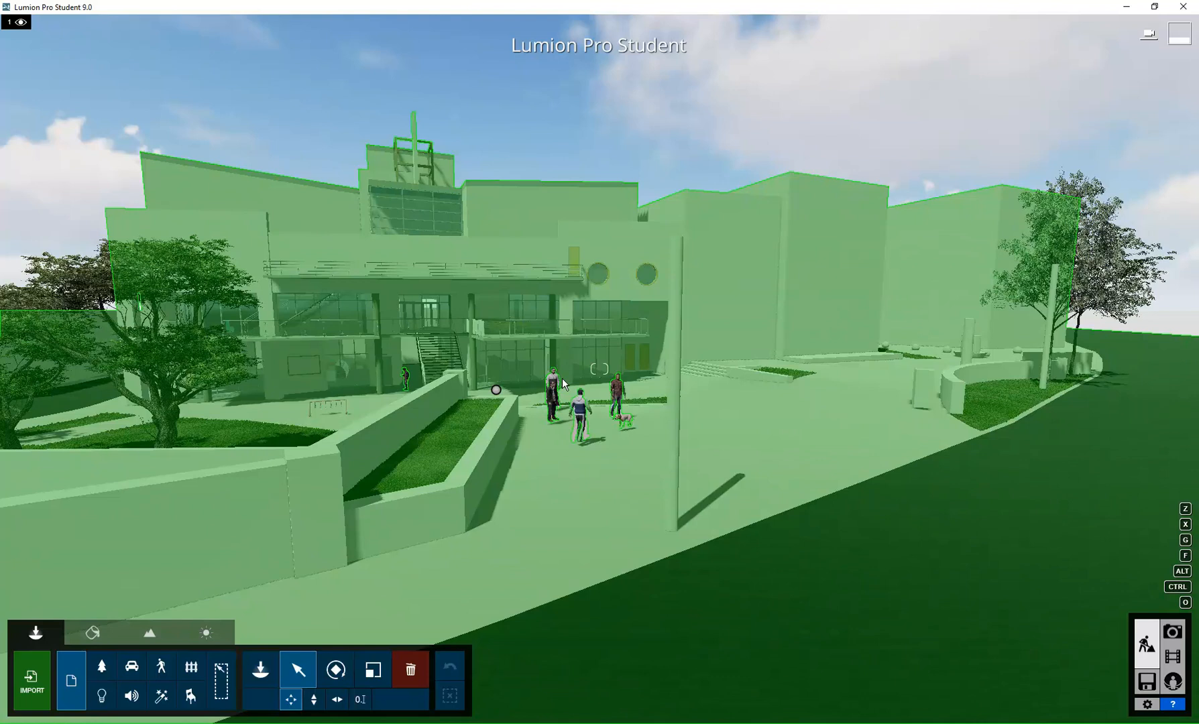
mouse_move(496, 393)
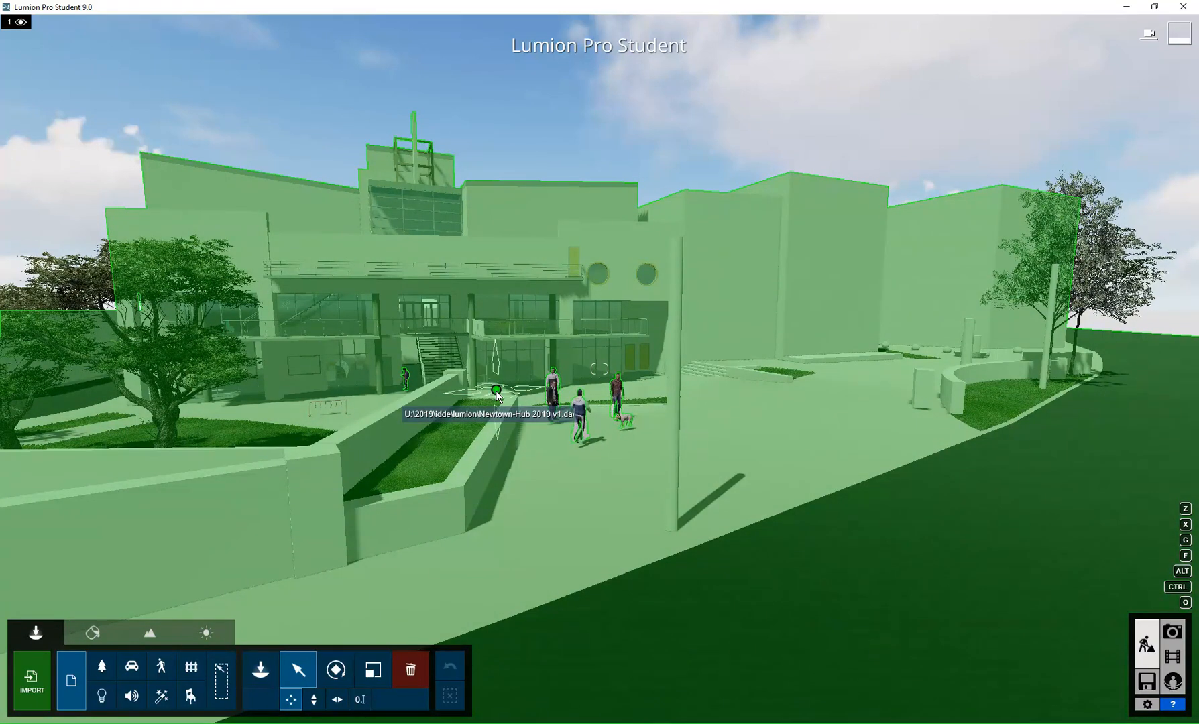
left_click(496, 391)
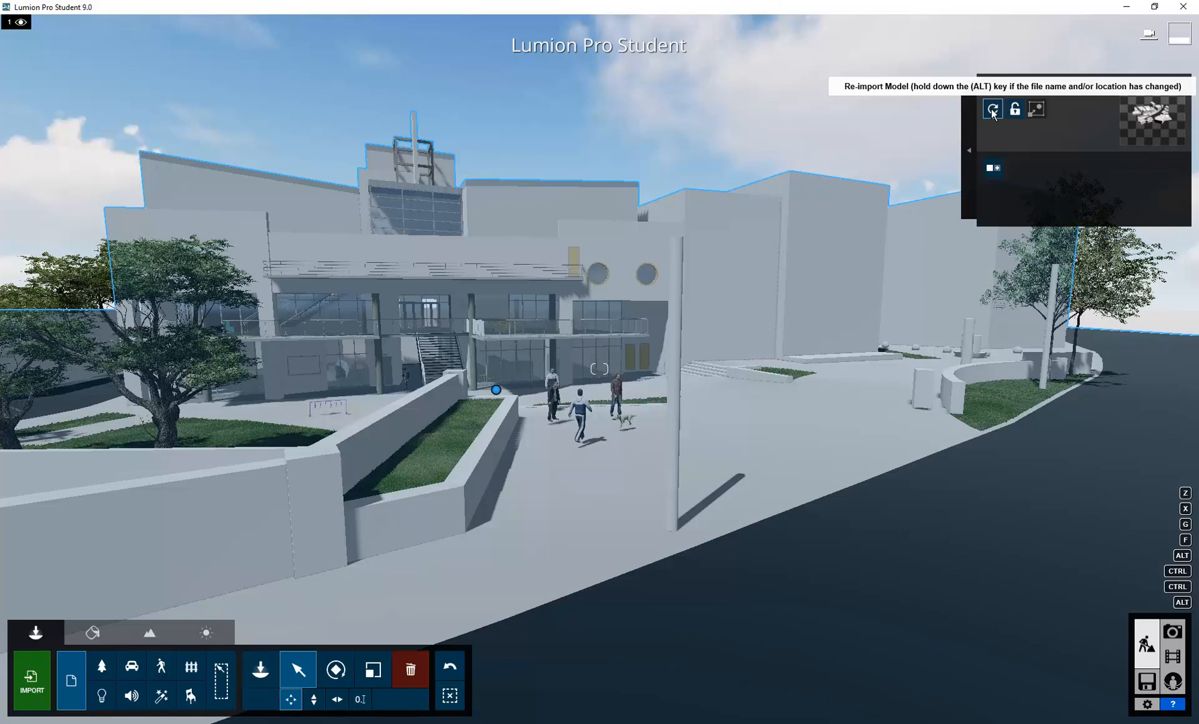
left_click(993, 111)
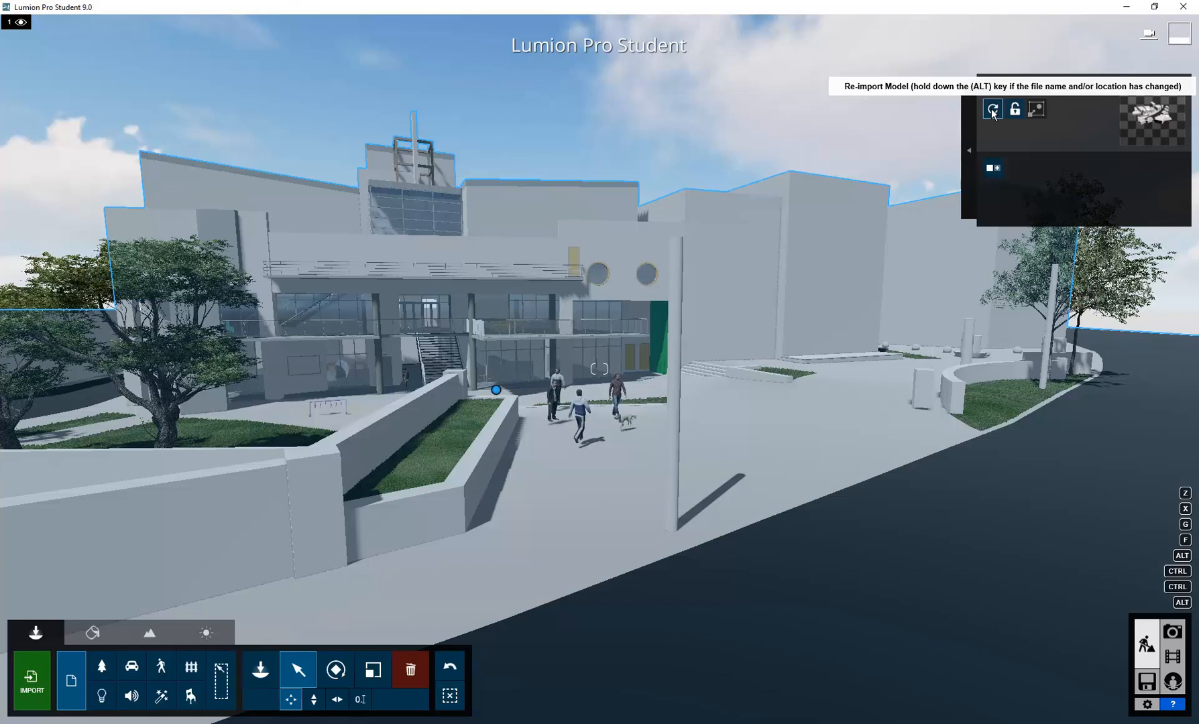
- Examine the green wall beside the entrance doors up close, from ground level and from balcony height
key("w")
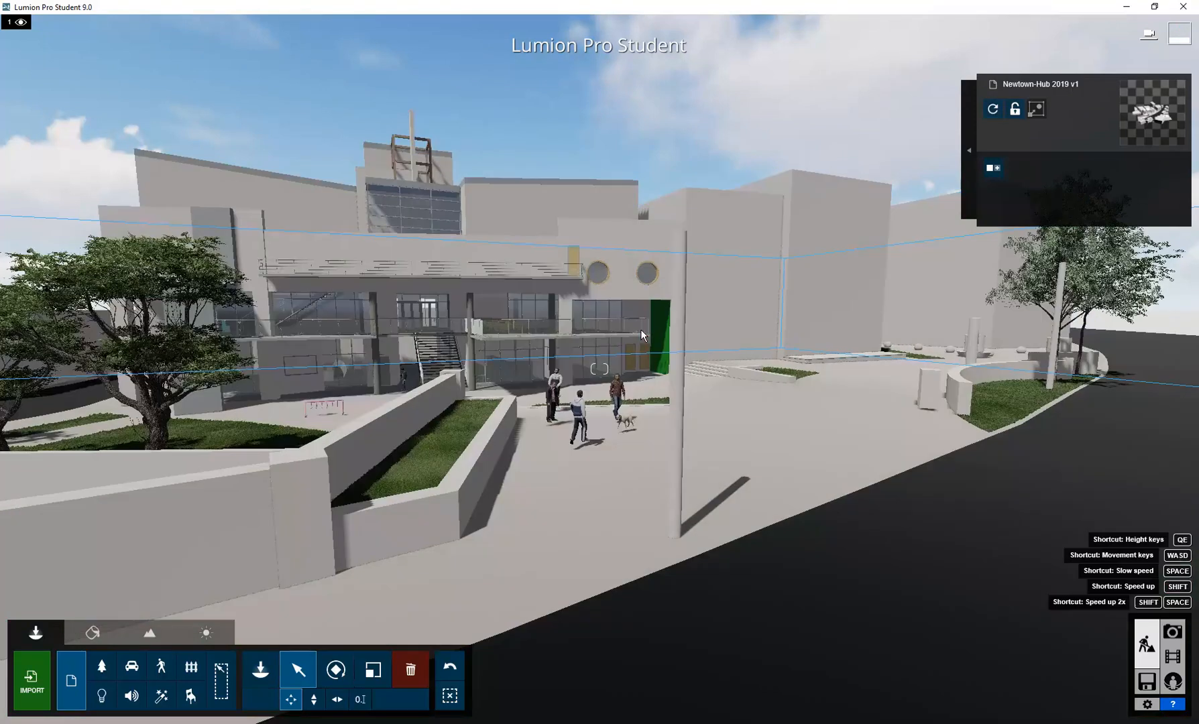
key("w")
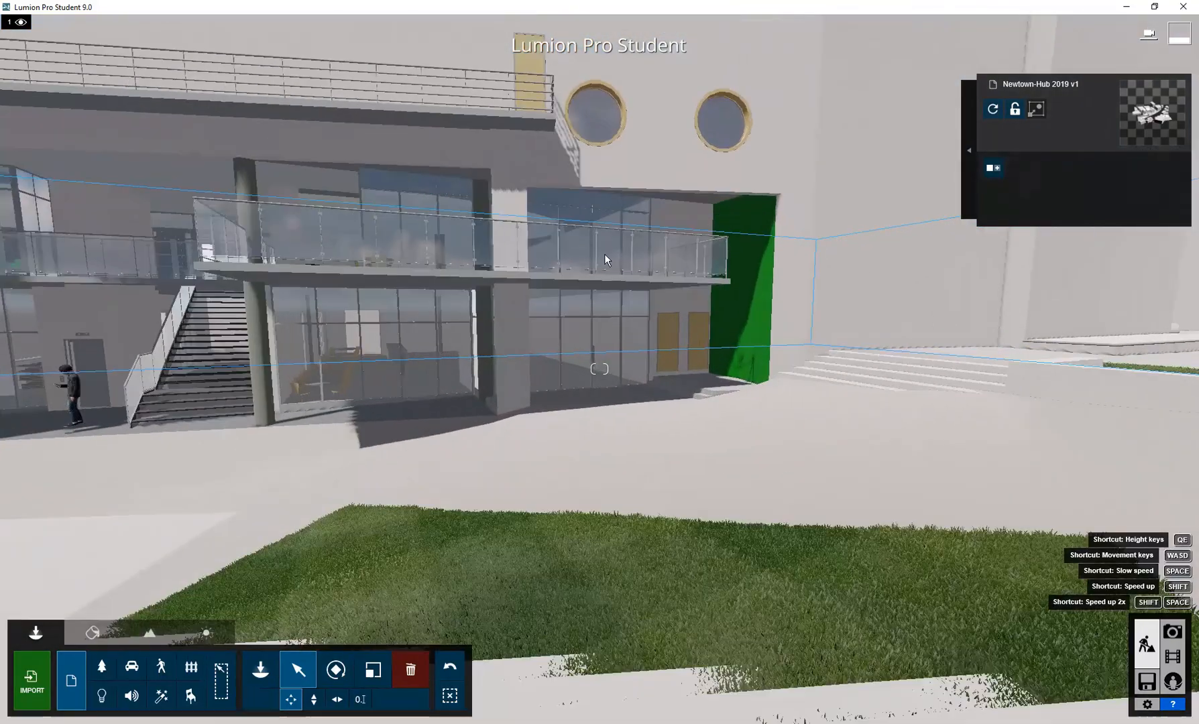
key("w")
right_click_drag(605, 254, 728, 244)
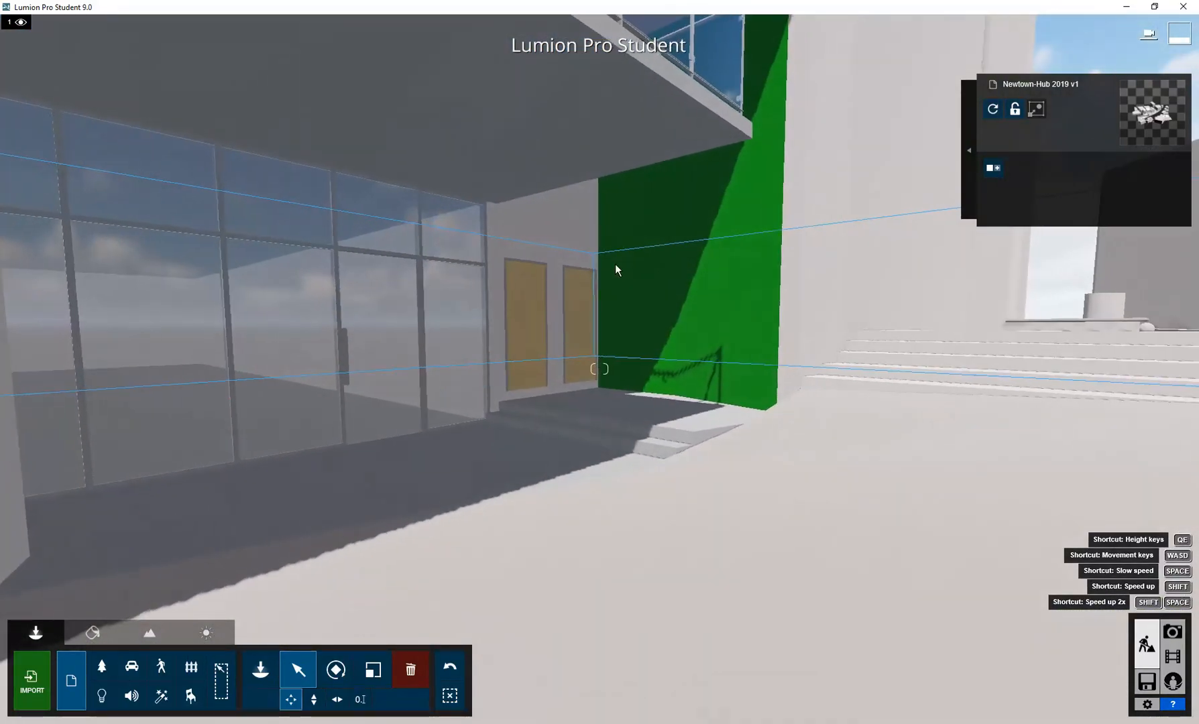
key("d")
key("e")
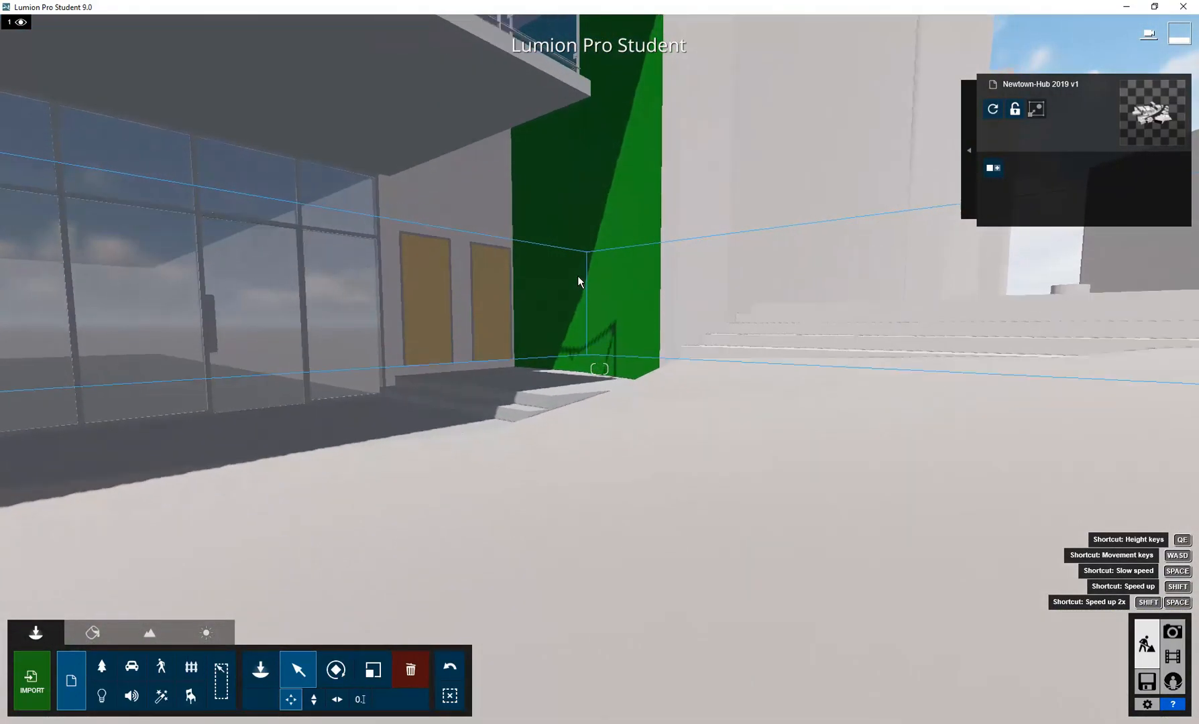
key("q")
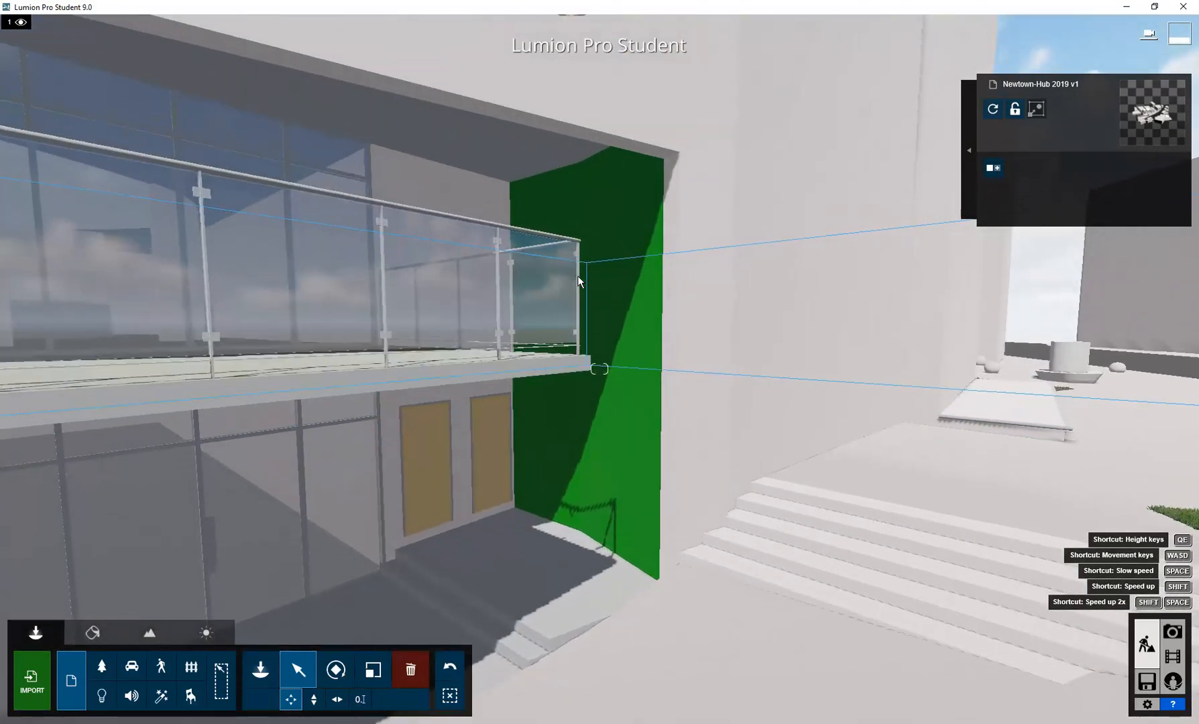
key("s")
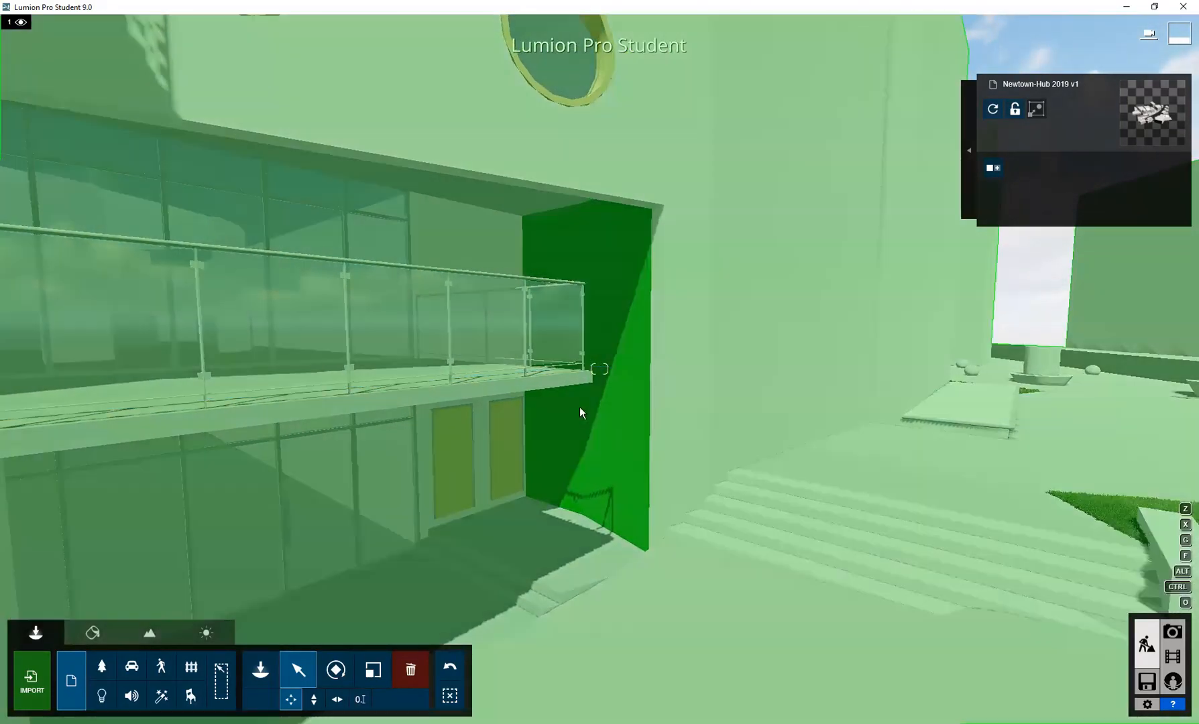
key("e")
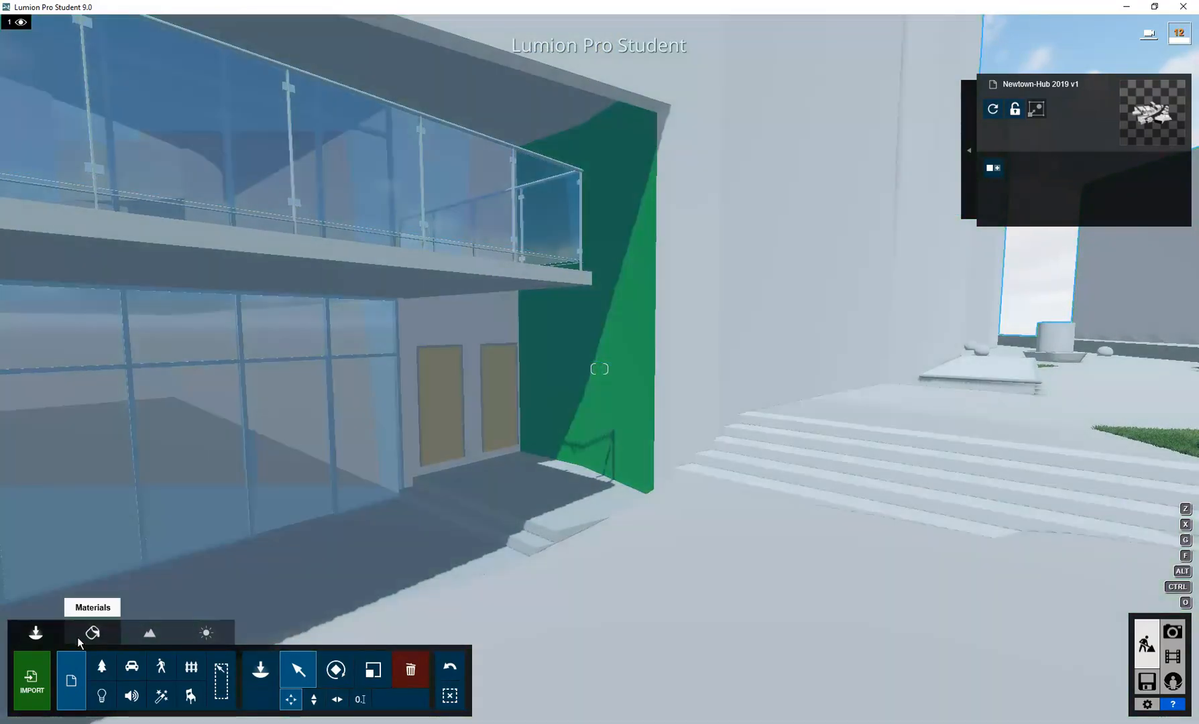
- Assign the custom Color material to the Green Wall surface and make its green slightly brighter
left_click(78, 638)
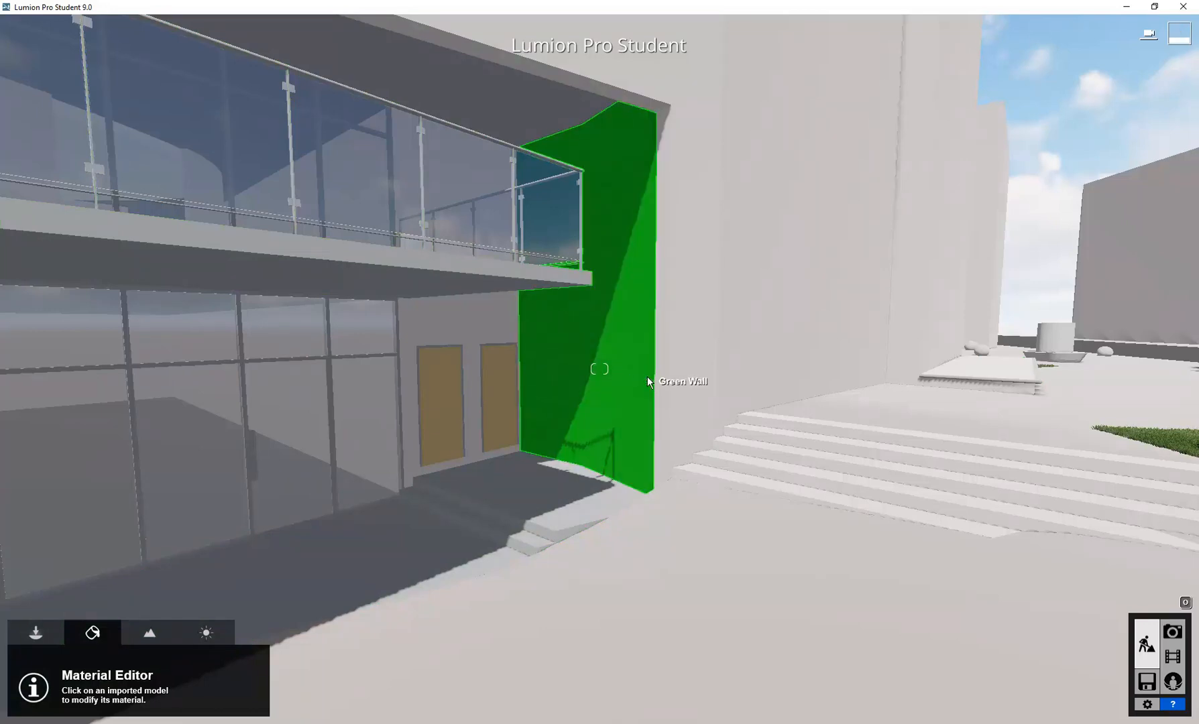
left_click(647, 376)
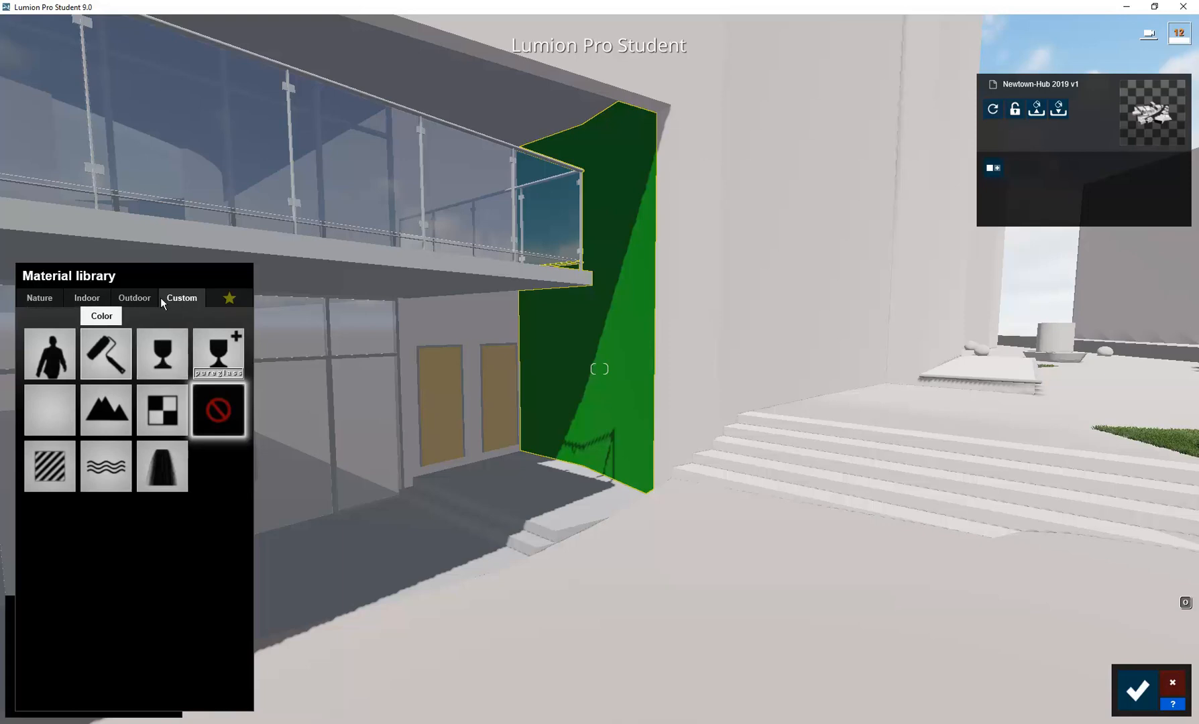
left_click(112, 352)
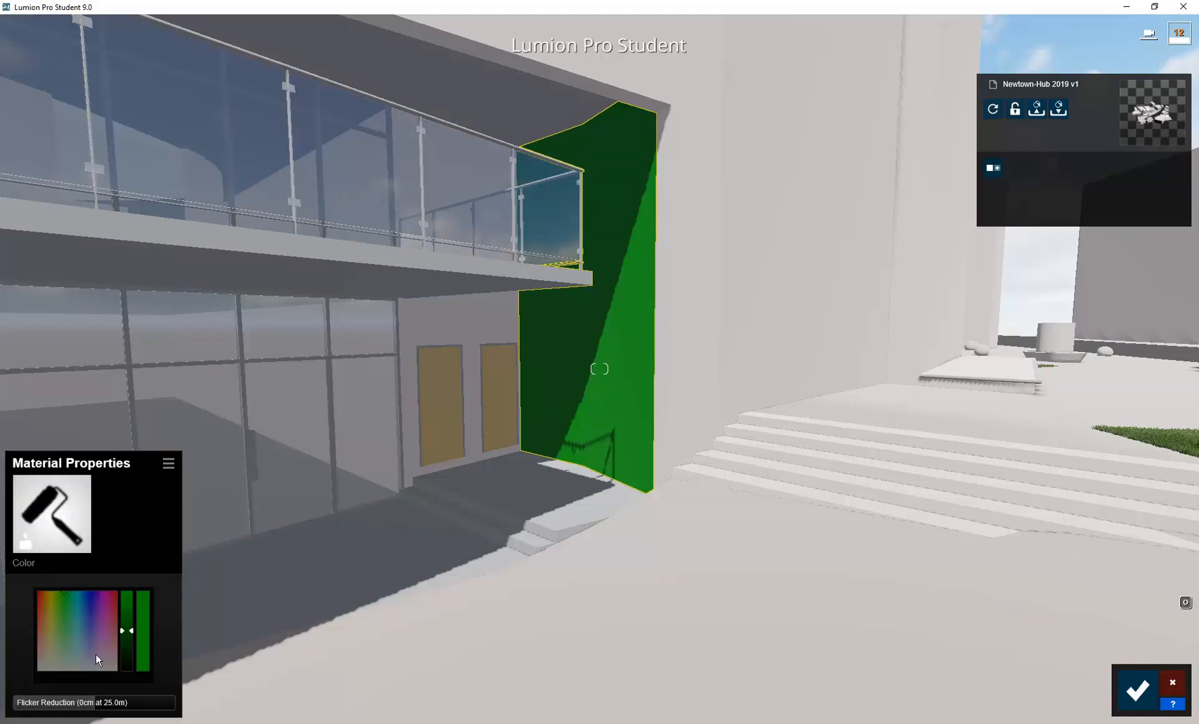
left_click(23, 546)
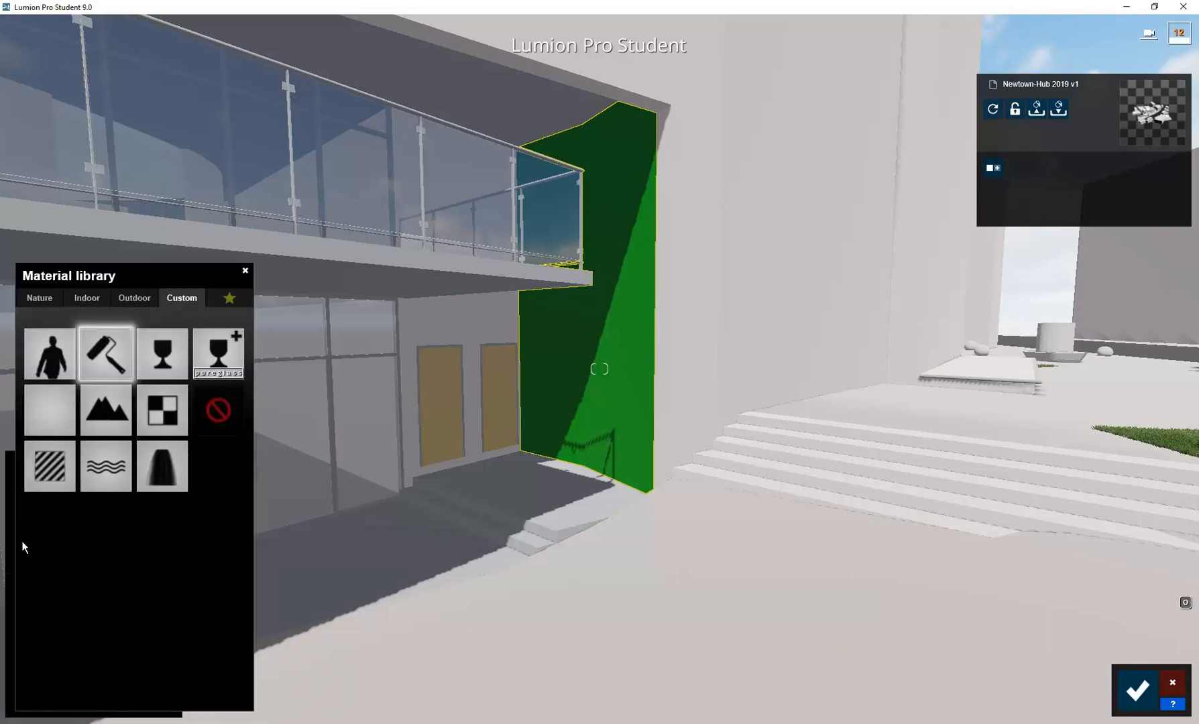
left_click(115, 358)
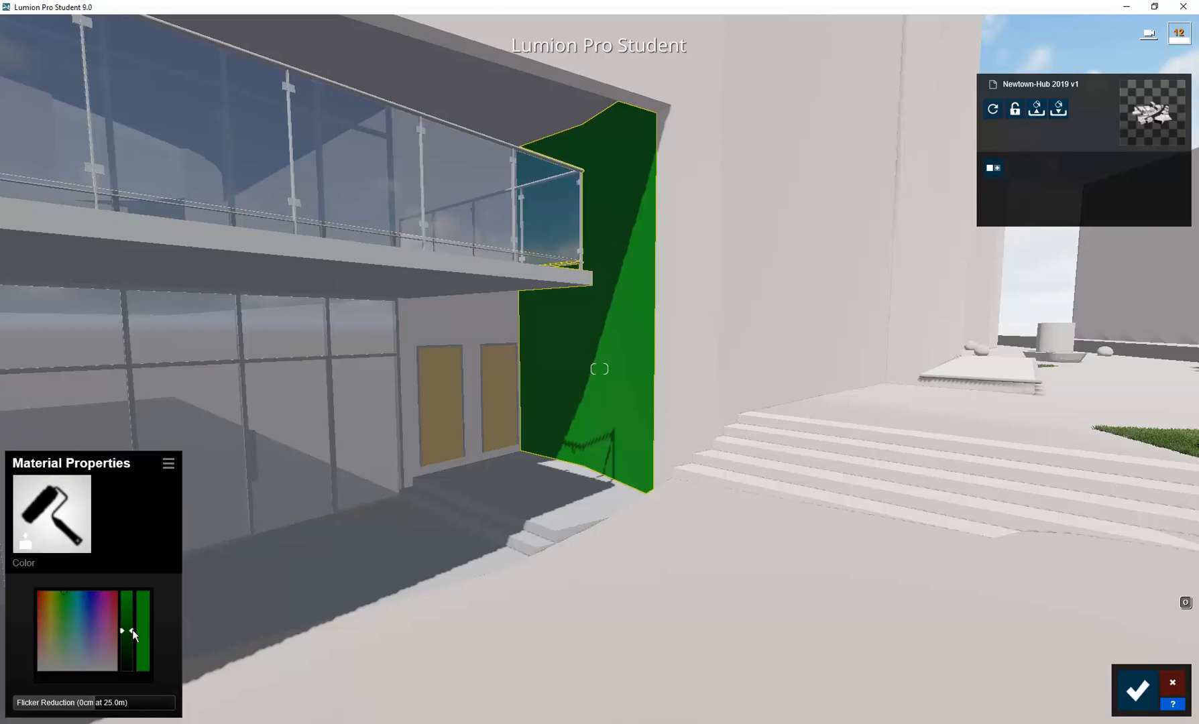
mouse_move(129, 628)
left_mouse_down()
mouse_move(131, 609)
mouse_move(130, 634)
mouse_move(131, 621)
left_mouse_up()
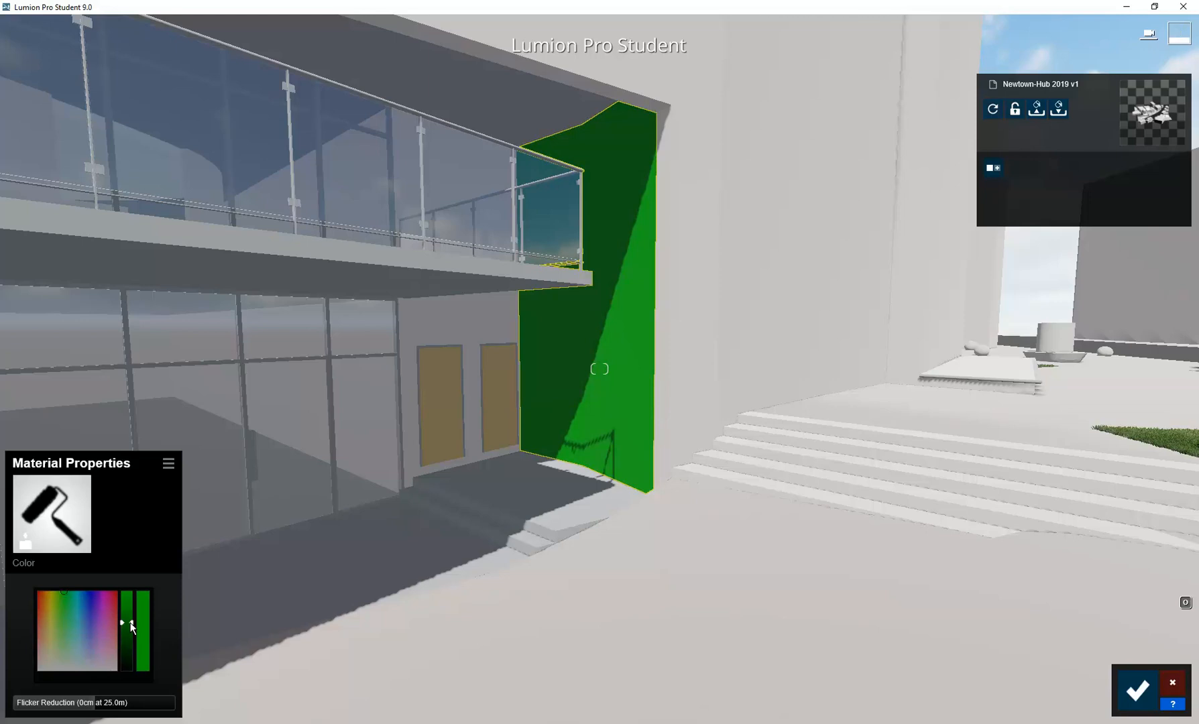
- Replace the Green Wall surface's material with the indoor plaster Plaster 004 1024x512
left_click(27, 546)
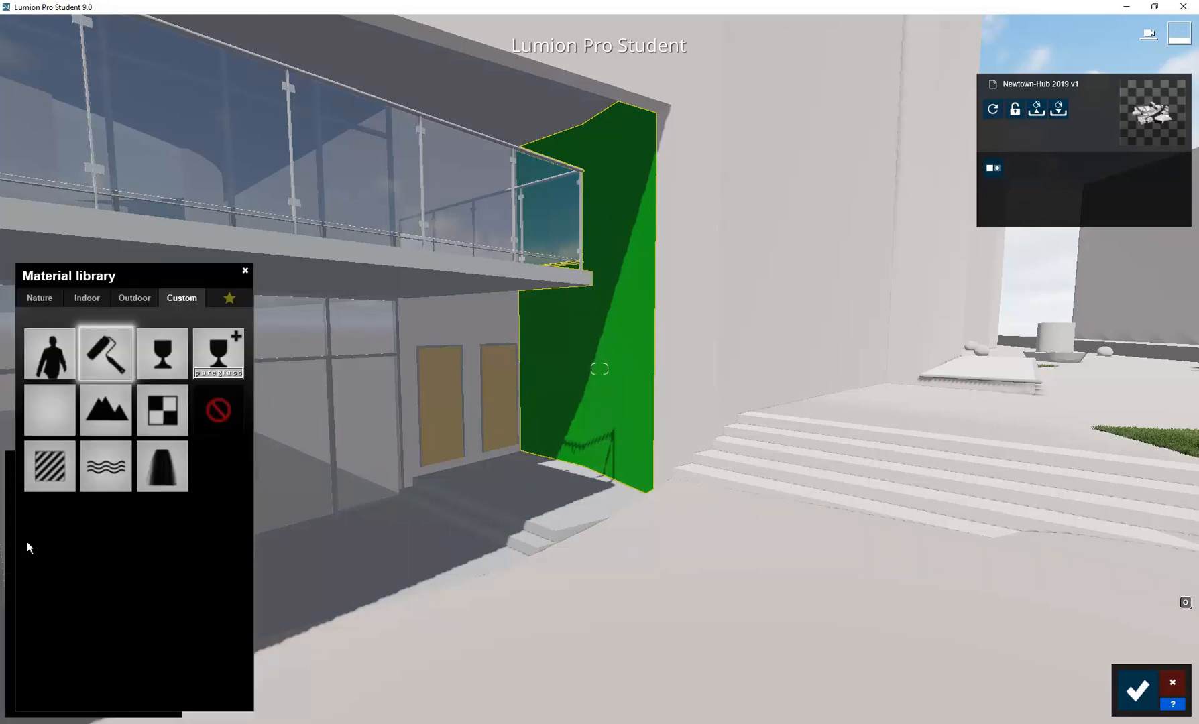
left_click(90, 300)
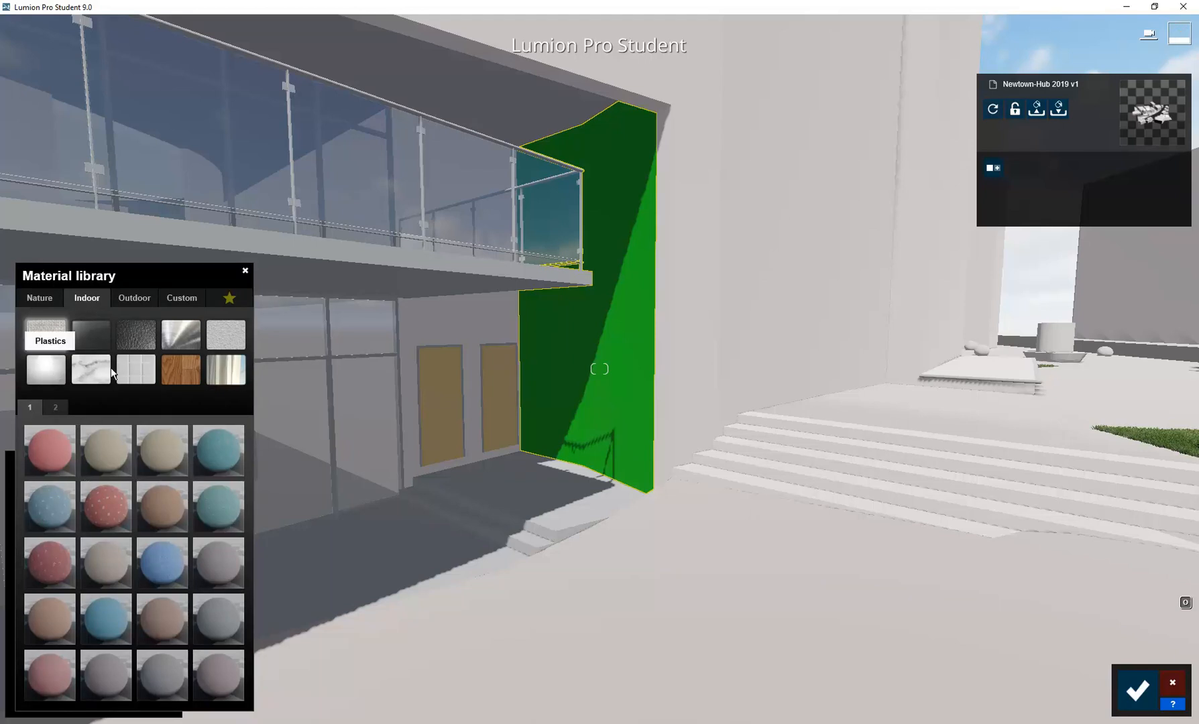
left_click(229, 342)
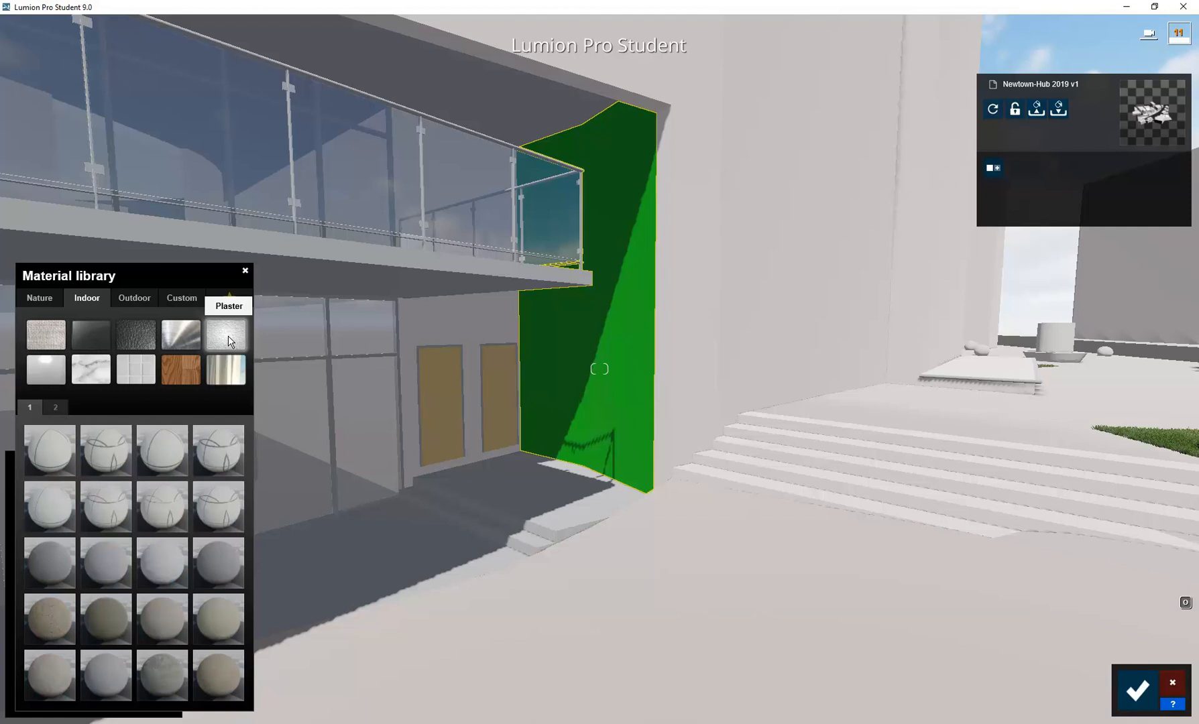
left_click(167, 559)
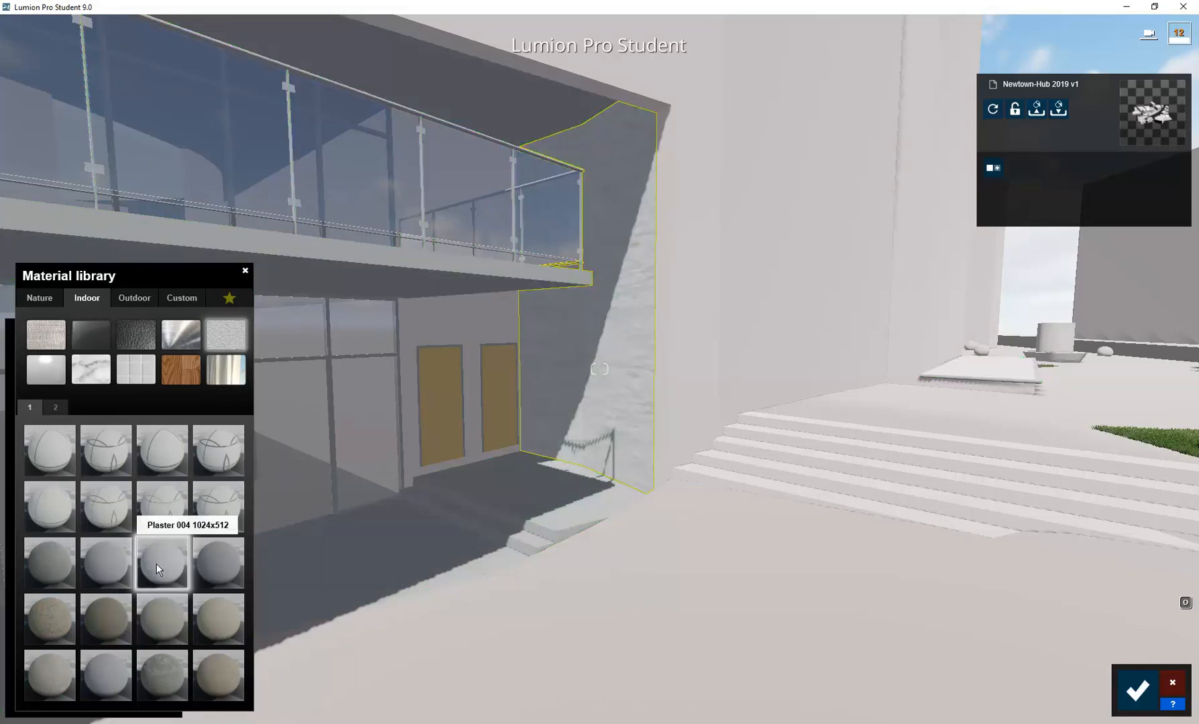
left_click(156, 563)
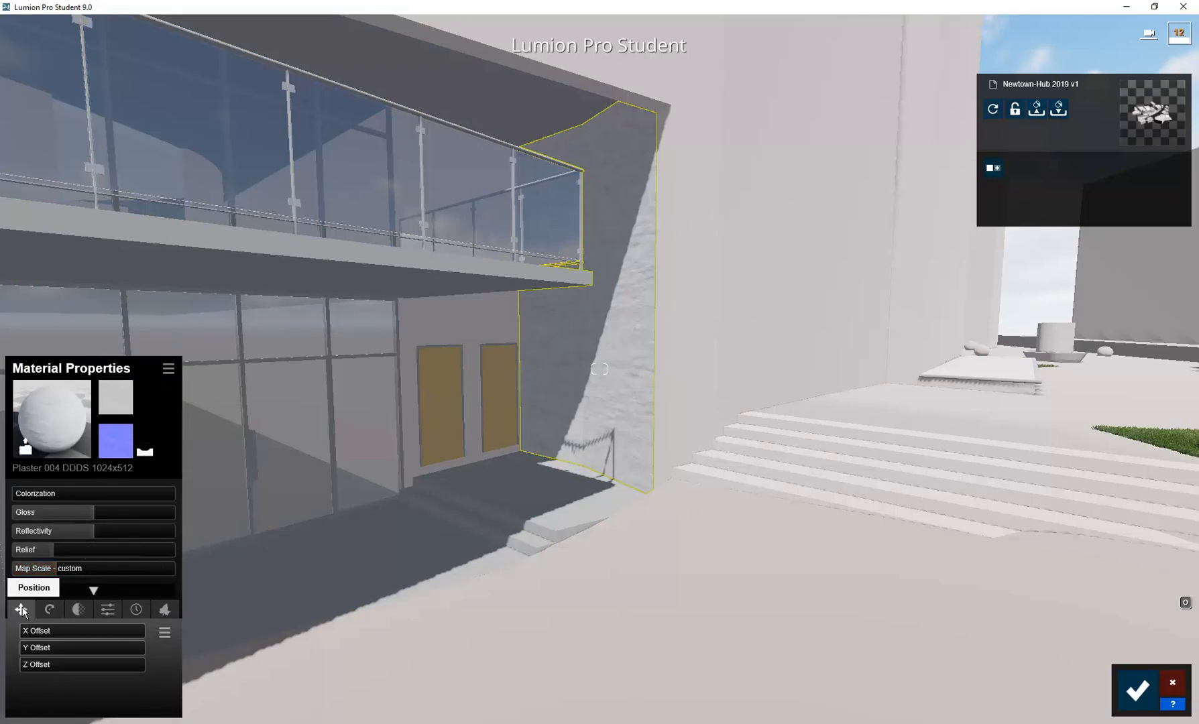
- Cover the plaster wall with foliage, adjusting its spread, leaves type and spread pattern offset and raising the ground level
left_click(93, 590)
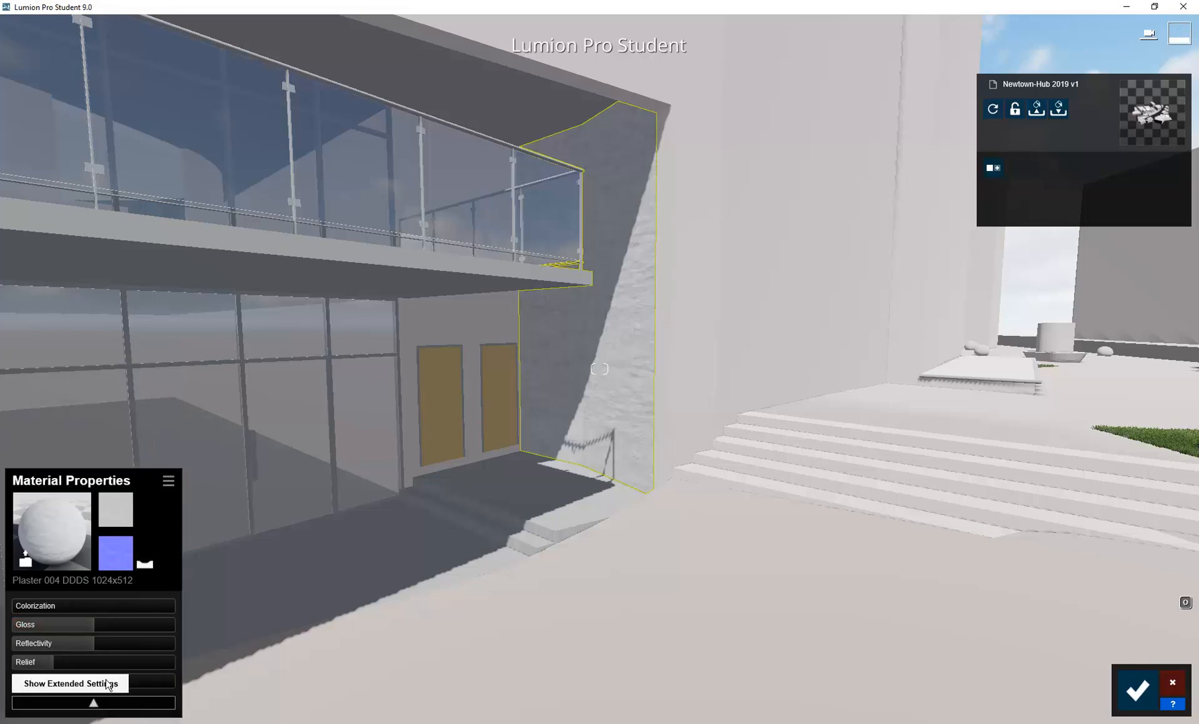
left_click(94, 703)
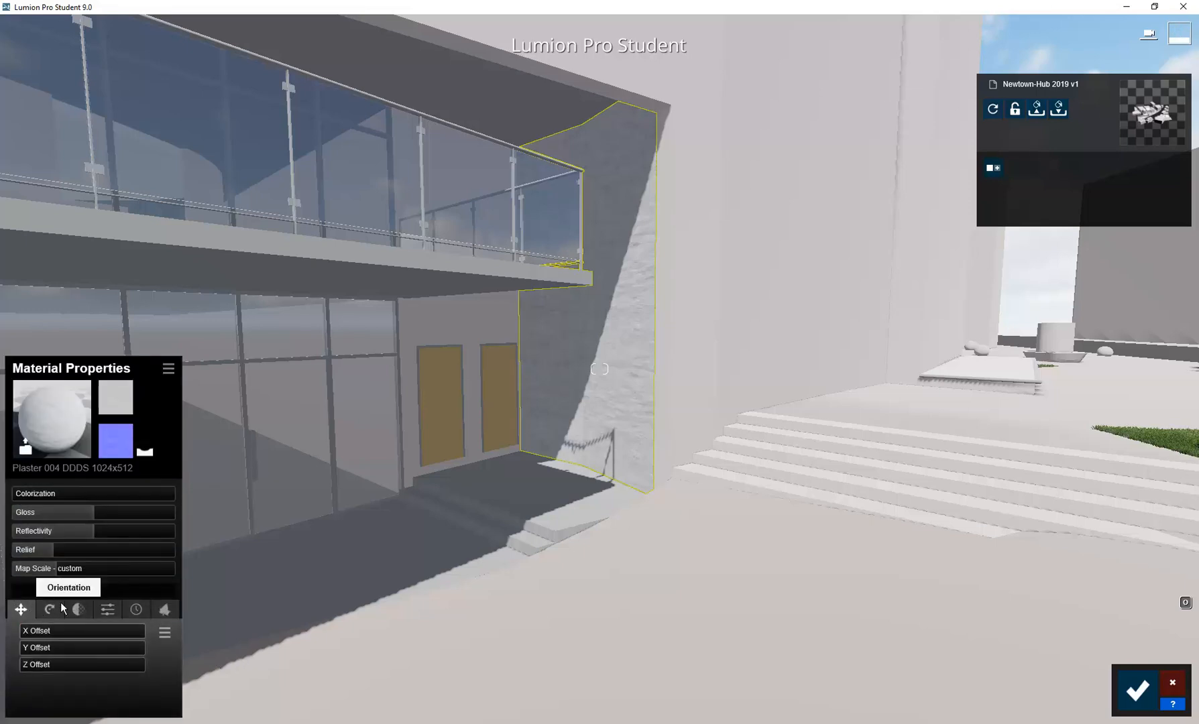
left_click(161, 608)
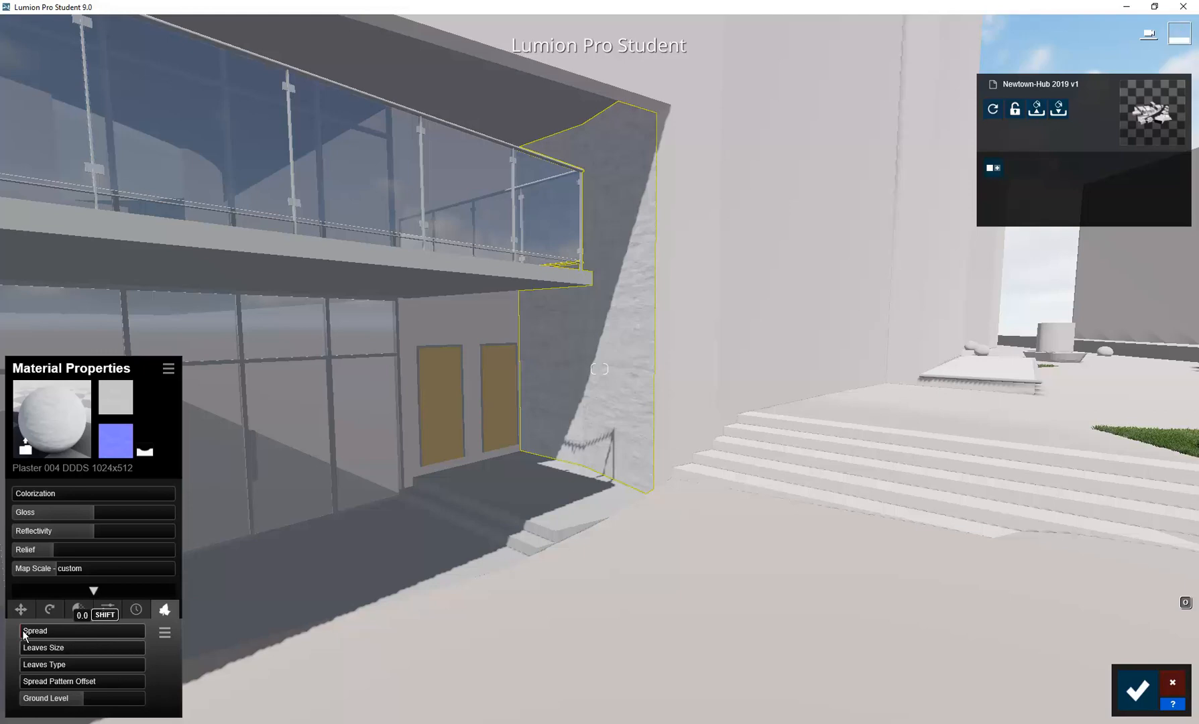
left_click(49, 631)
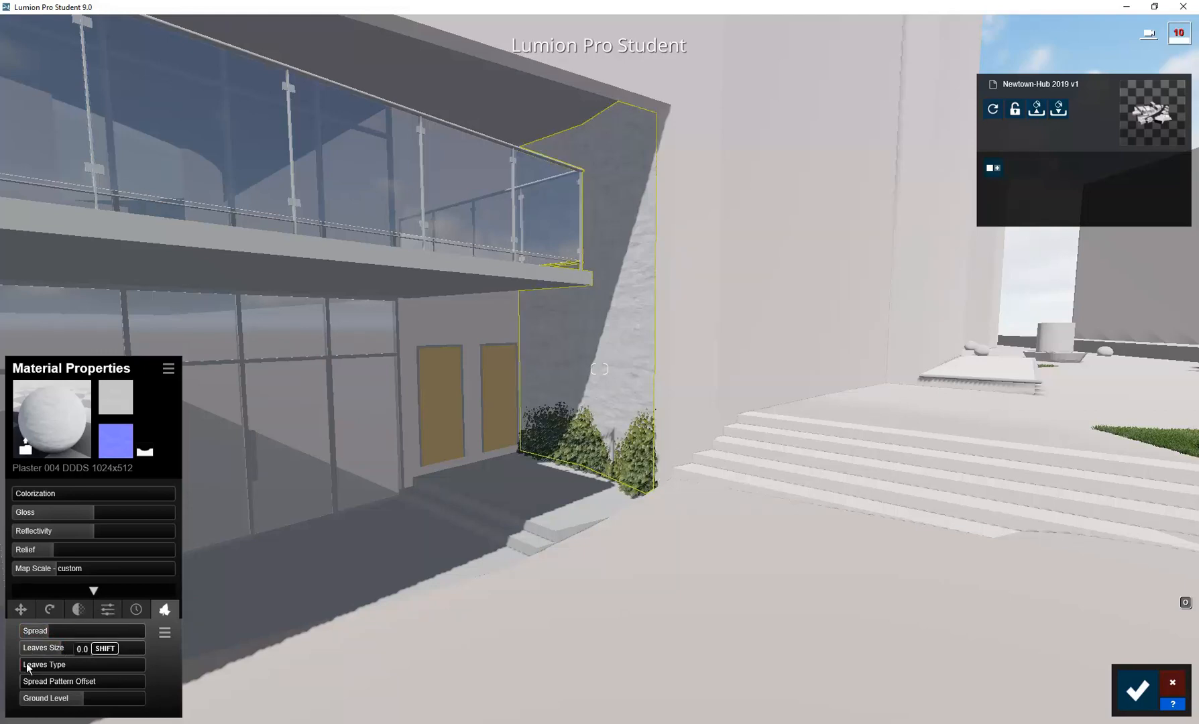
left_click(65, 663)
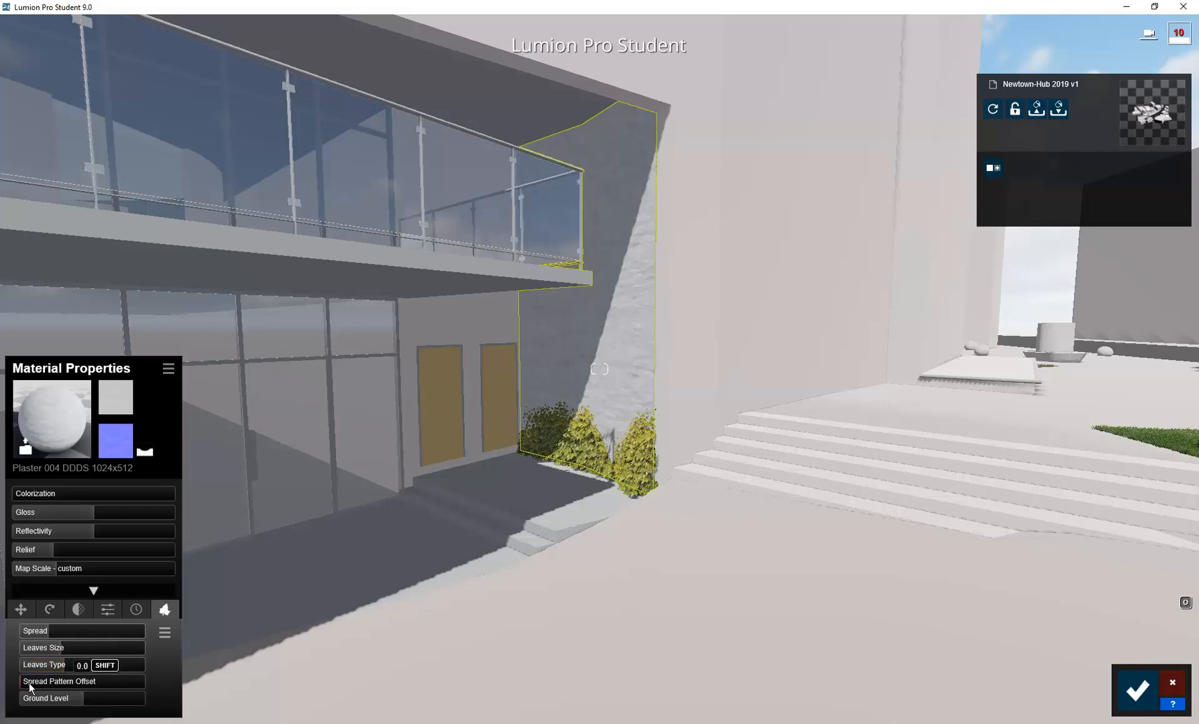
left_click(63, 679)
left_click_drag(63, 680, 107, 694)
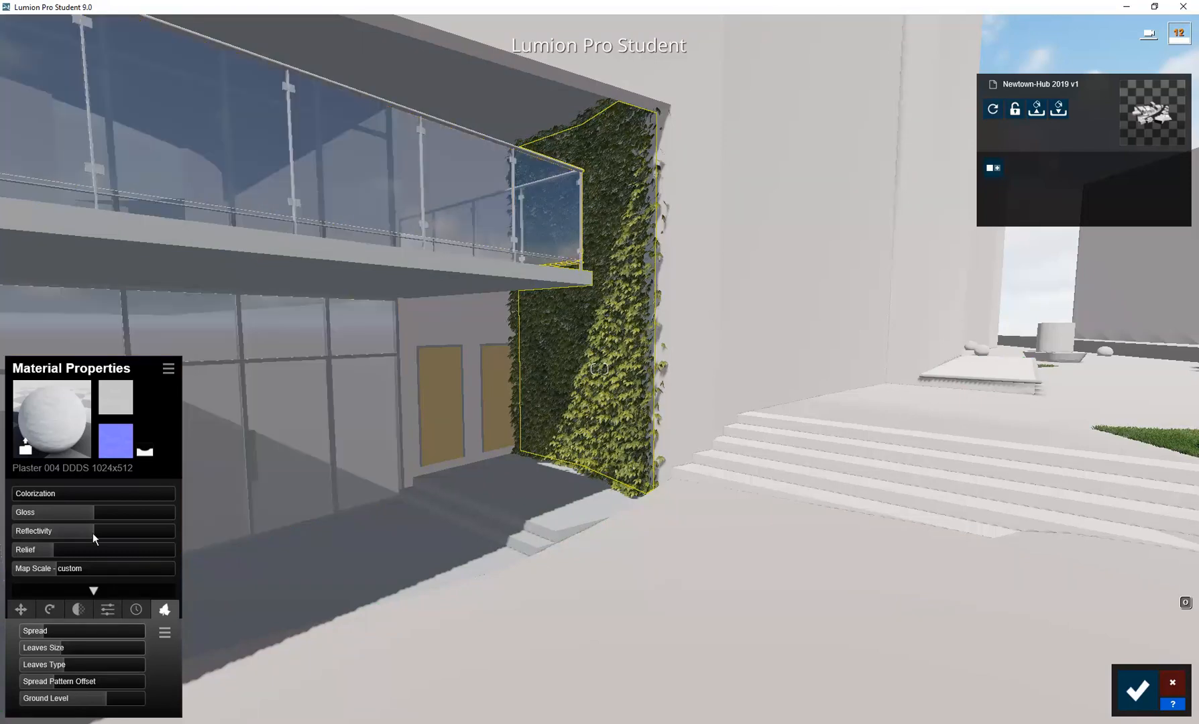
- Compare several leaves types on the wall, including 0.2, 0.4 and 0.6, and choose the red and green autumn foliage
left_click(49, 668)
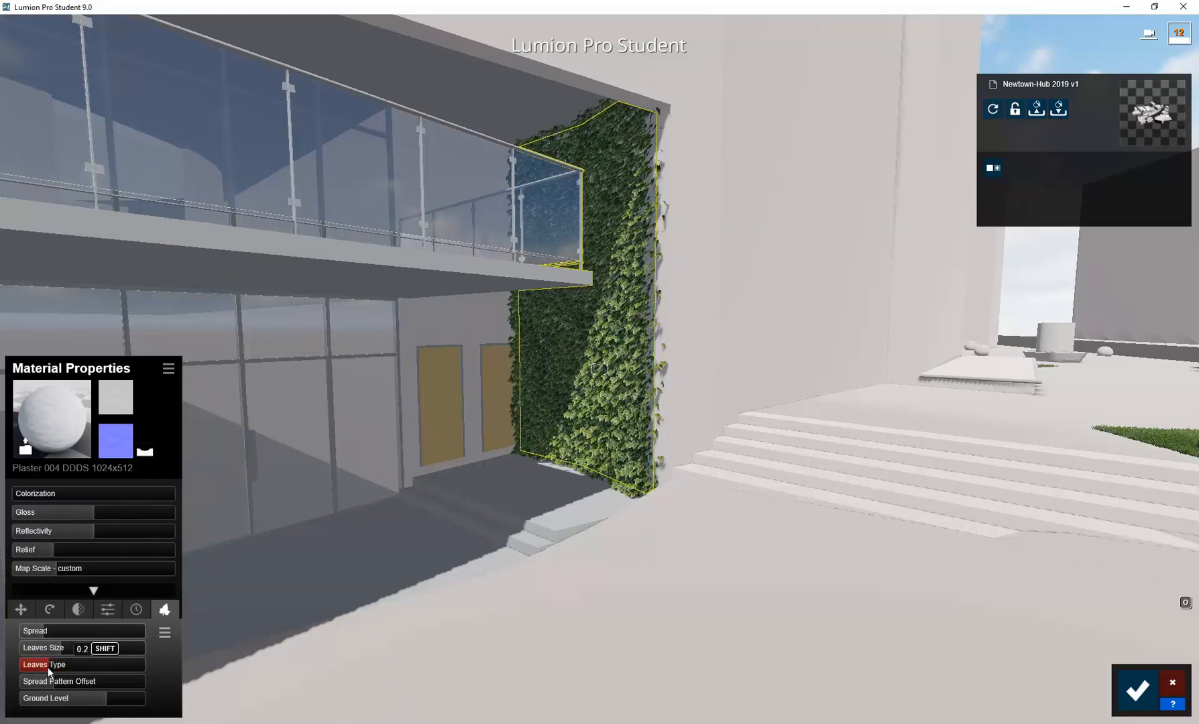
left_click(77, 664)
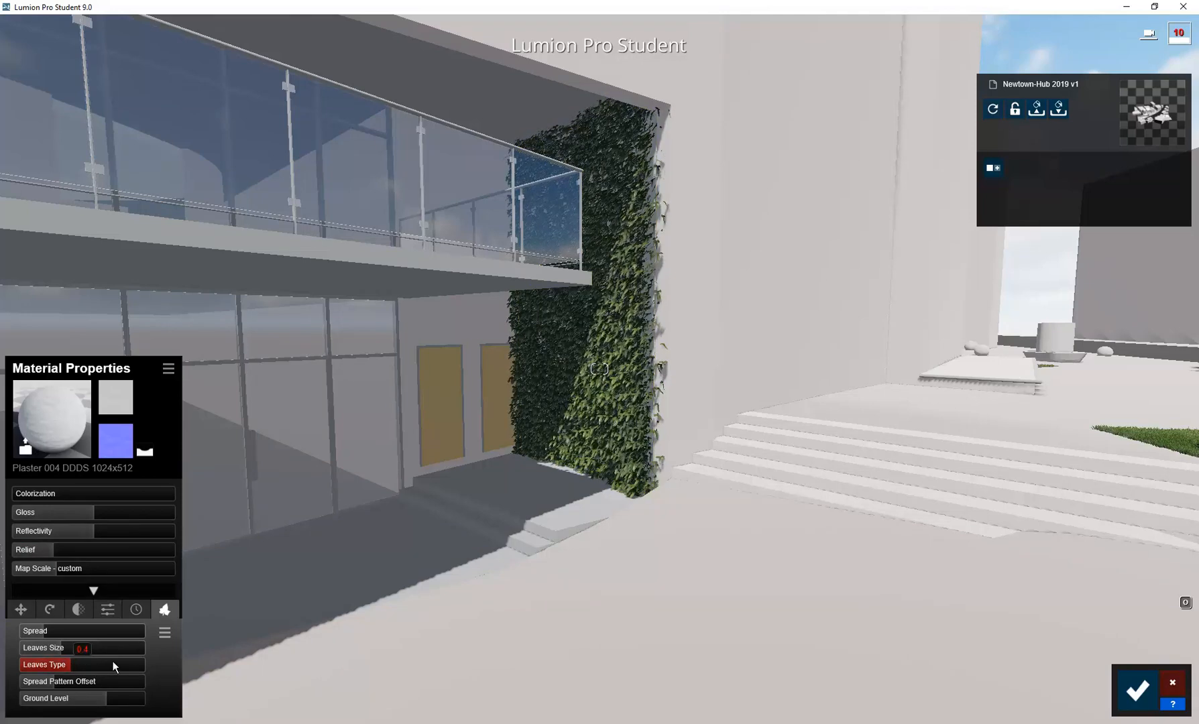
left_click(89, 662)
key("w")
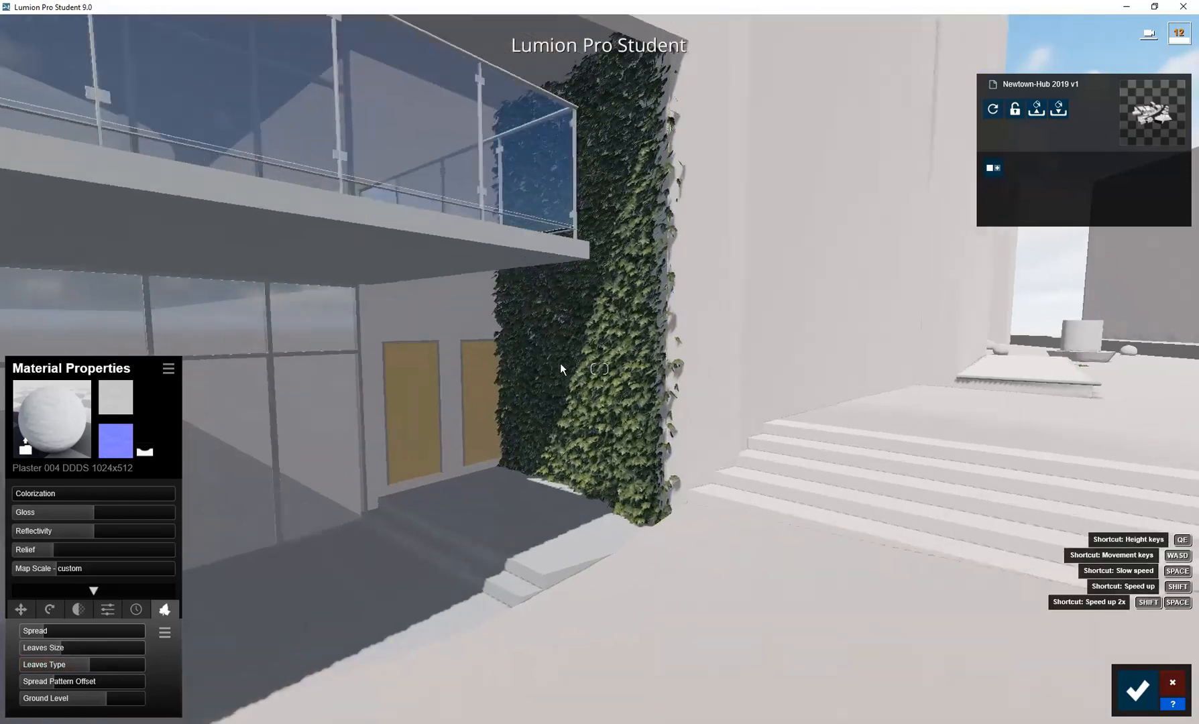
key("w")
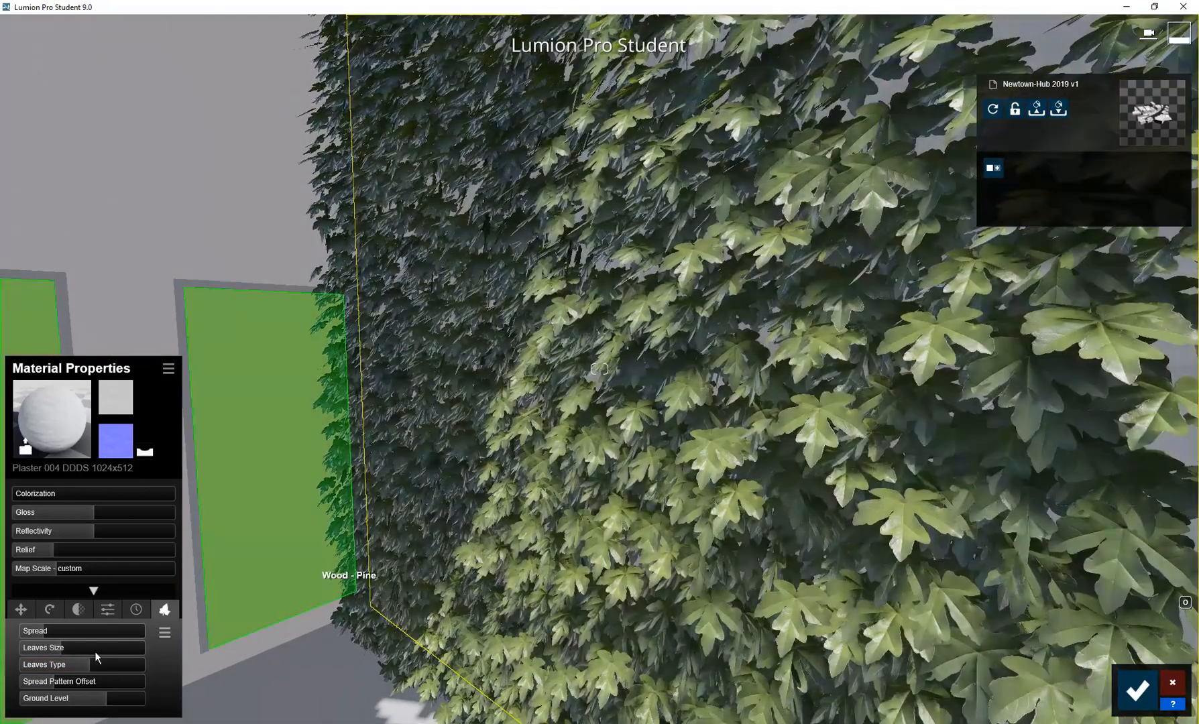
left_click(73, 663)
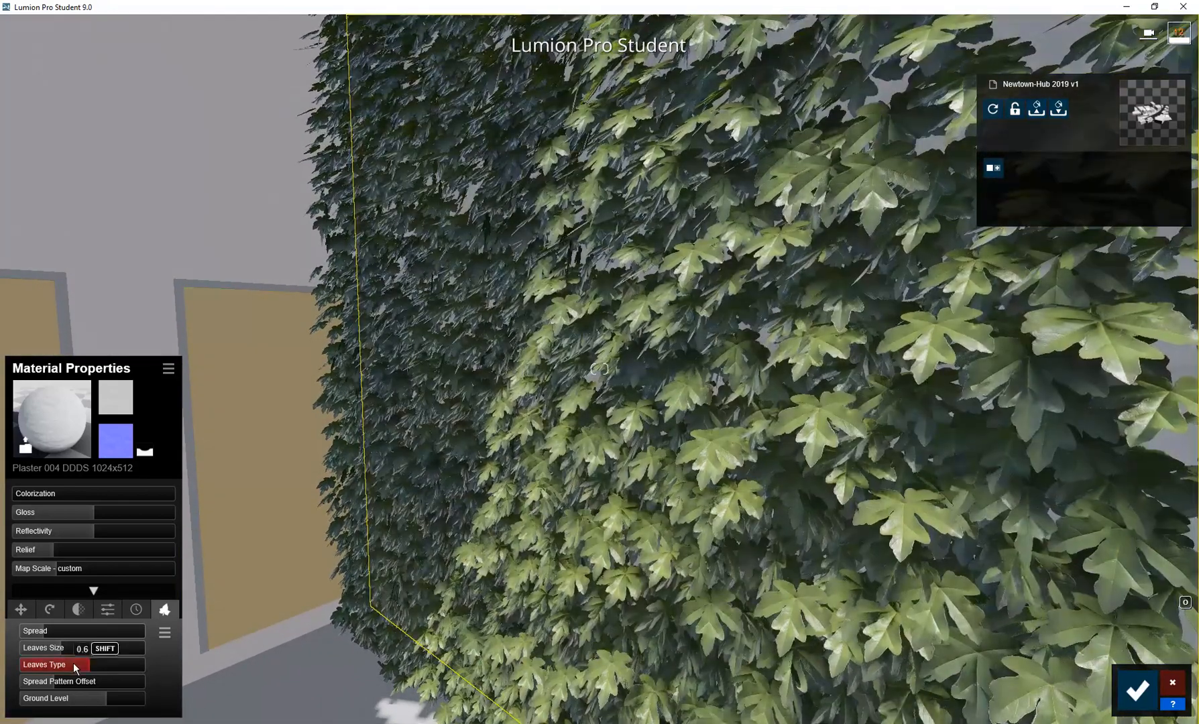
left_click(46, 664)
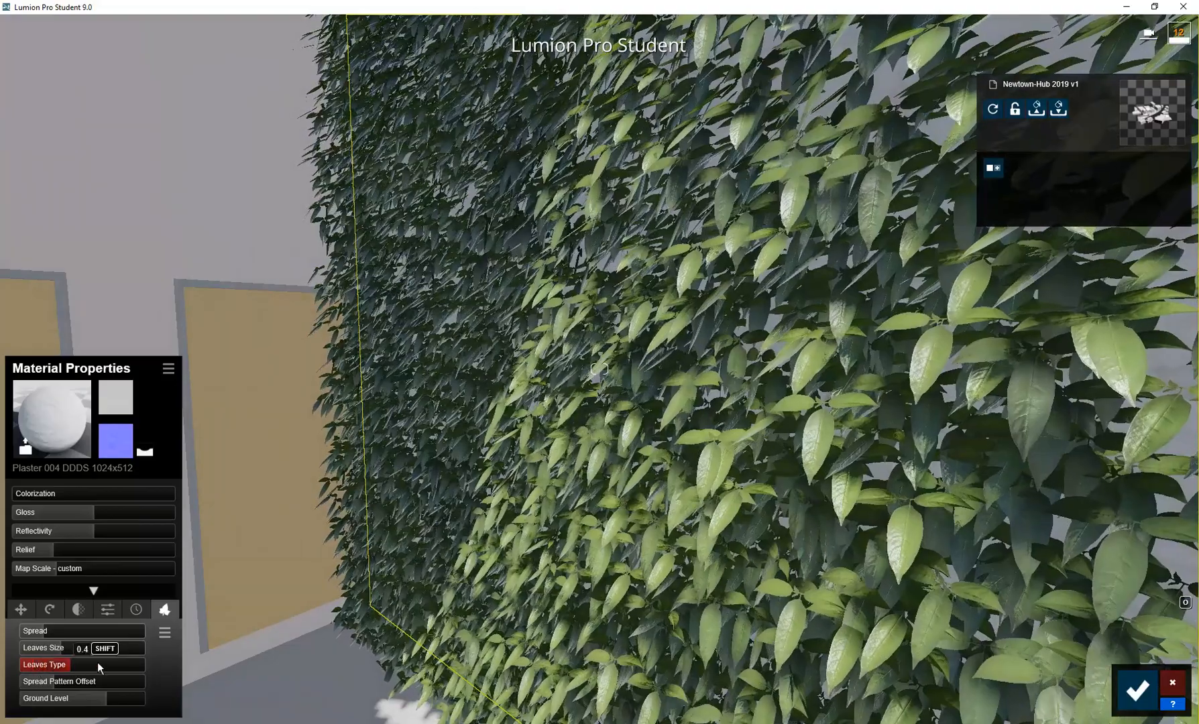
left_click_drag(97, 663, 113, 663)
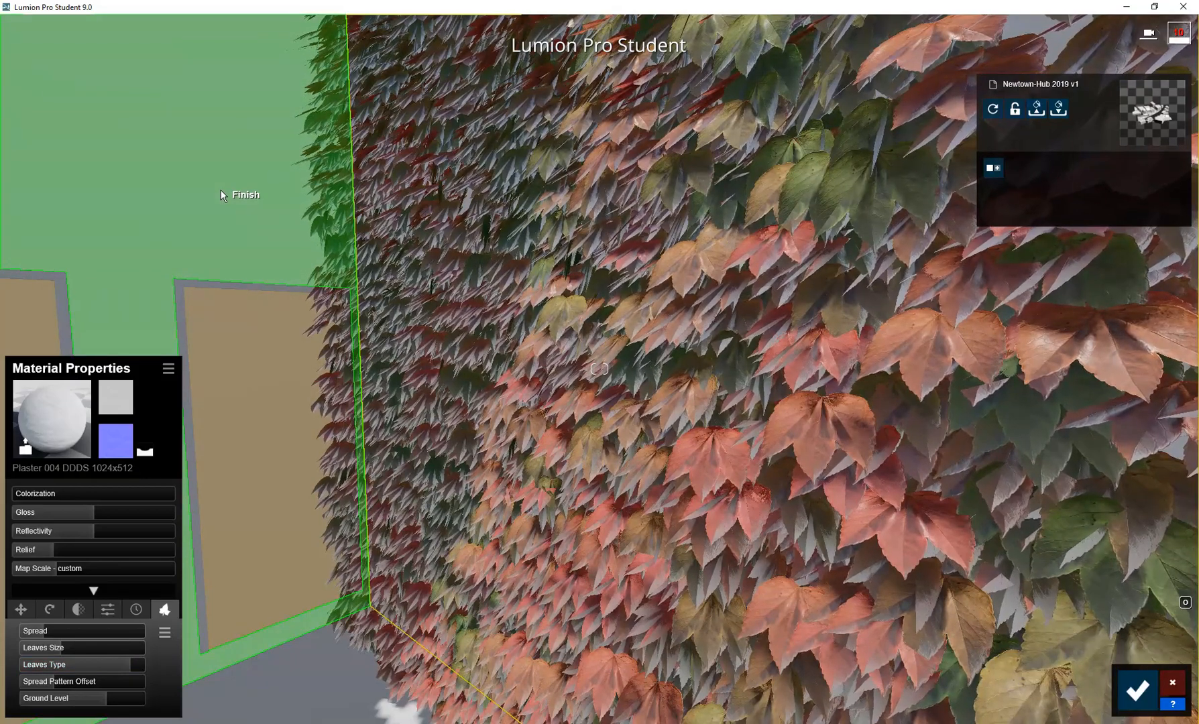
- Vary the foliage's spread pattern offset and try leaves sizes such as 0.2 and 0.7, settling on moderately small leaves
key("s")
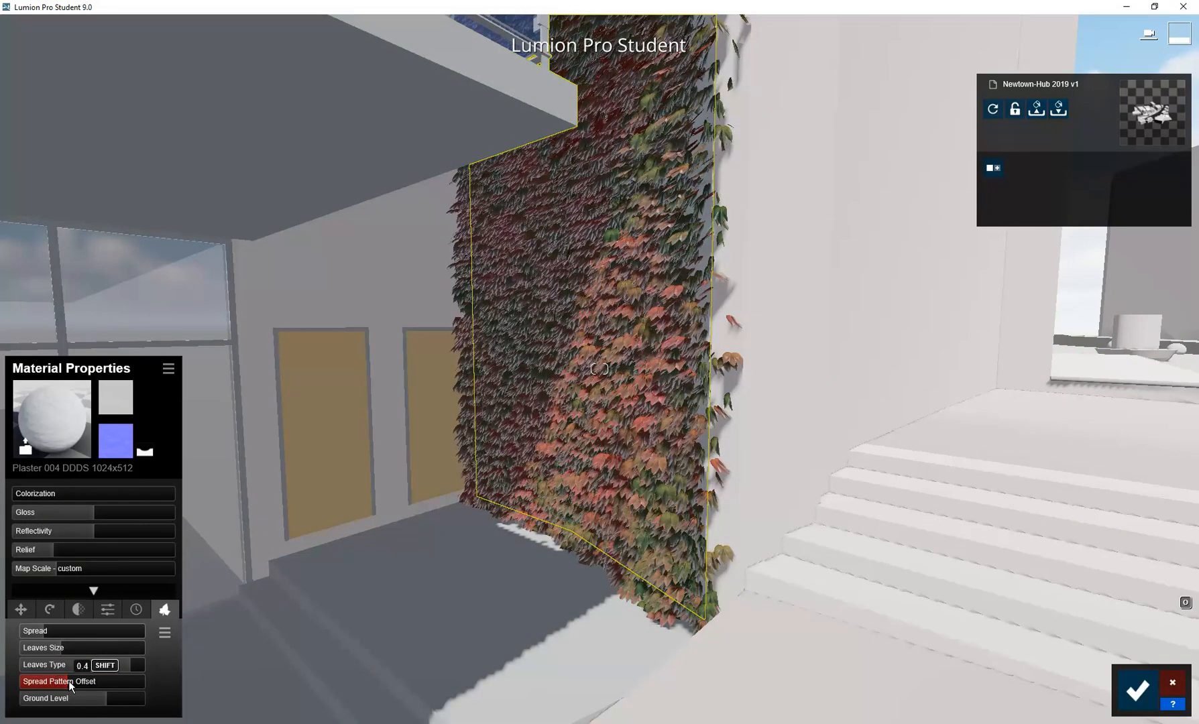
left_click(86, 680)
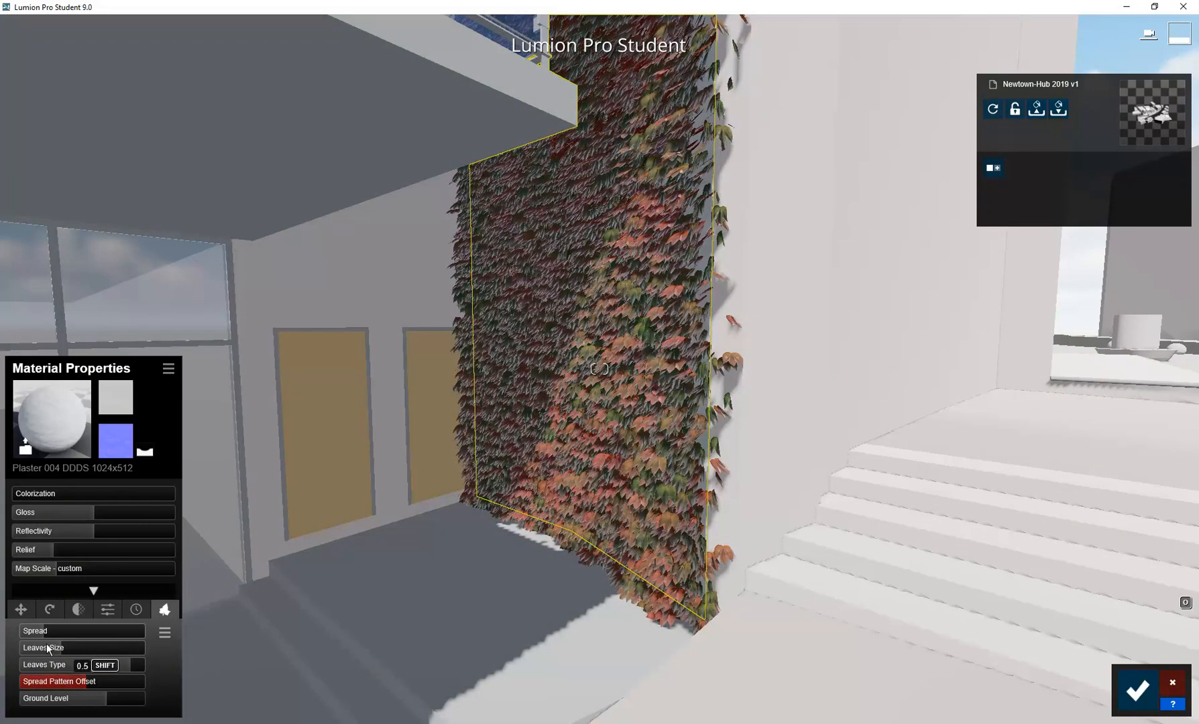
left_click(48, 648)
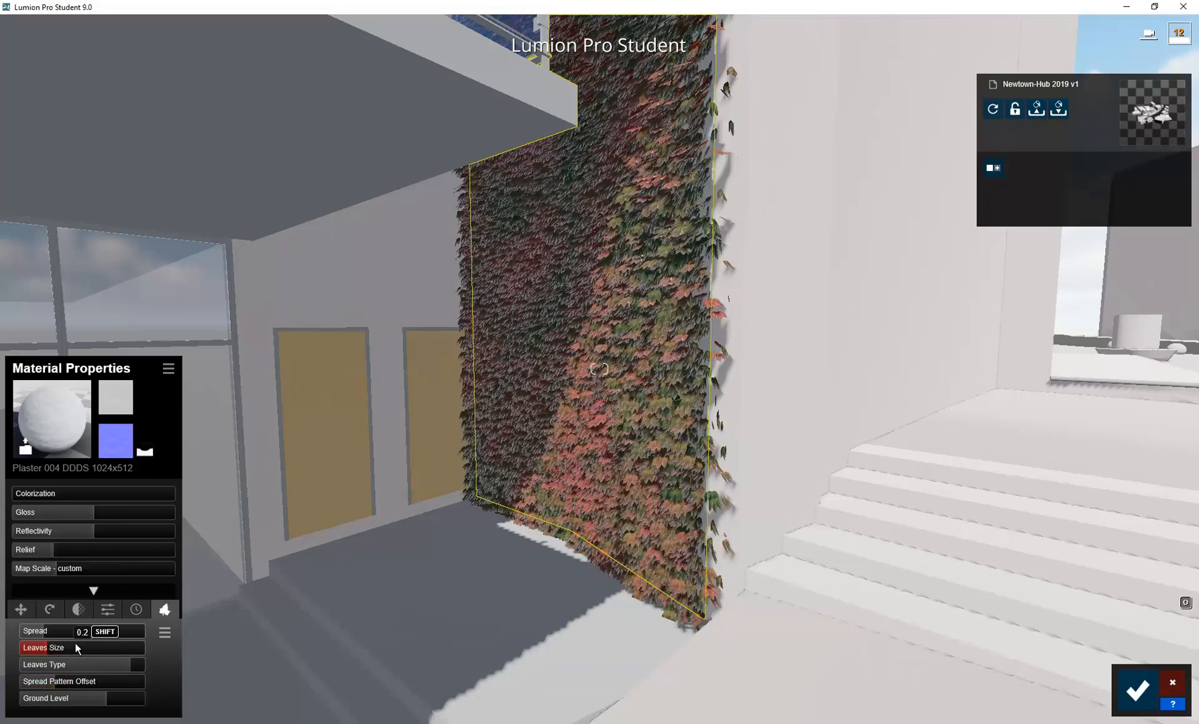
left_click(75, 647)
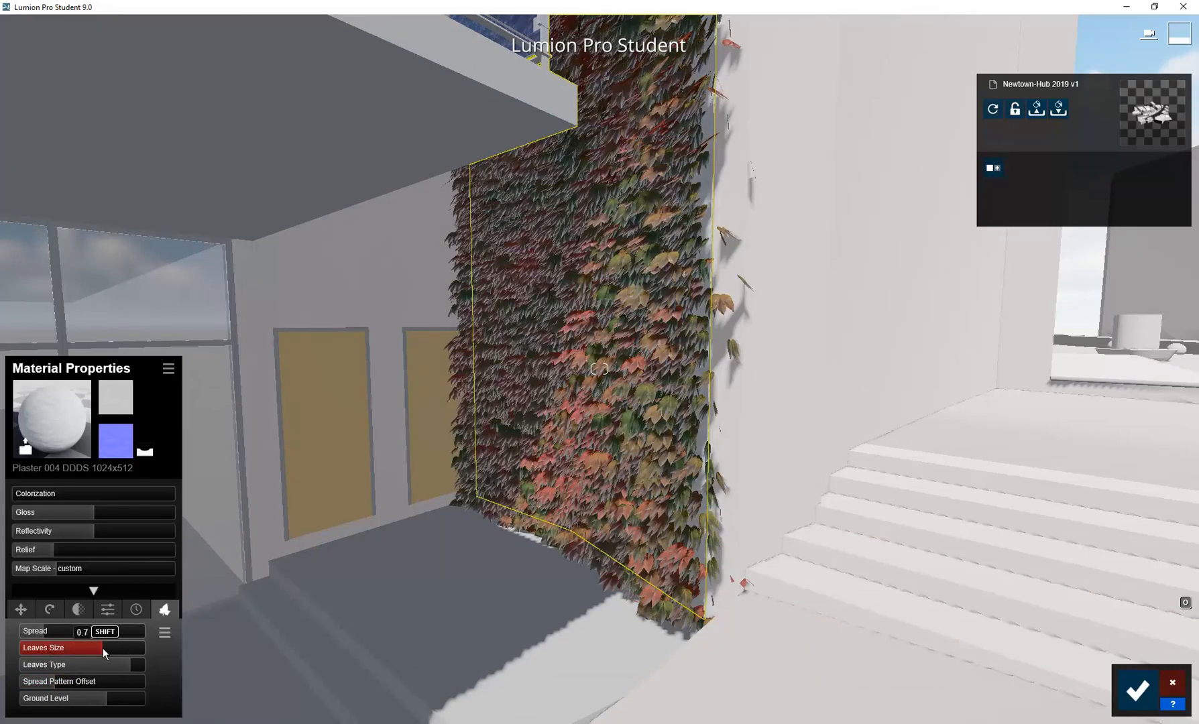
left_click(103, 648)
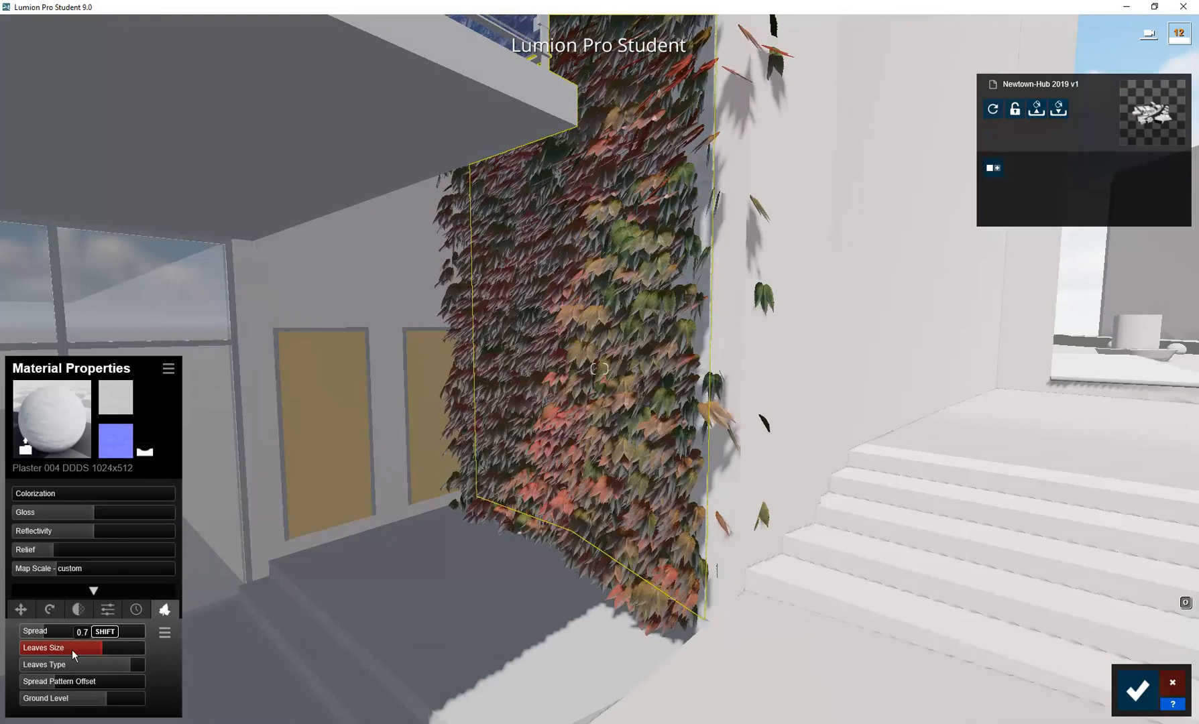
left_click(71, 649)
left_click(62, 648)
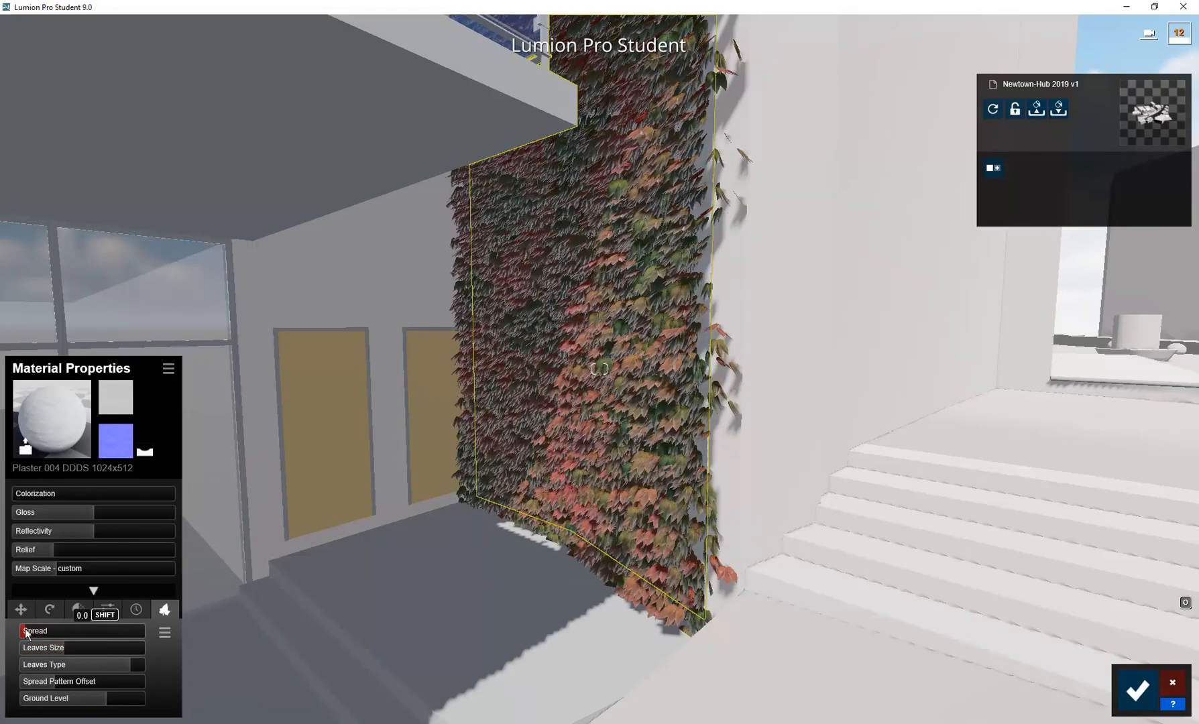
- Try different foliage spread amounts, set the spread to 0.2 and save the wall's material changes
left_click(68, 631)
left_click(119, 631)
left_click(45, 632)
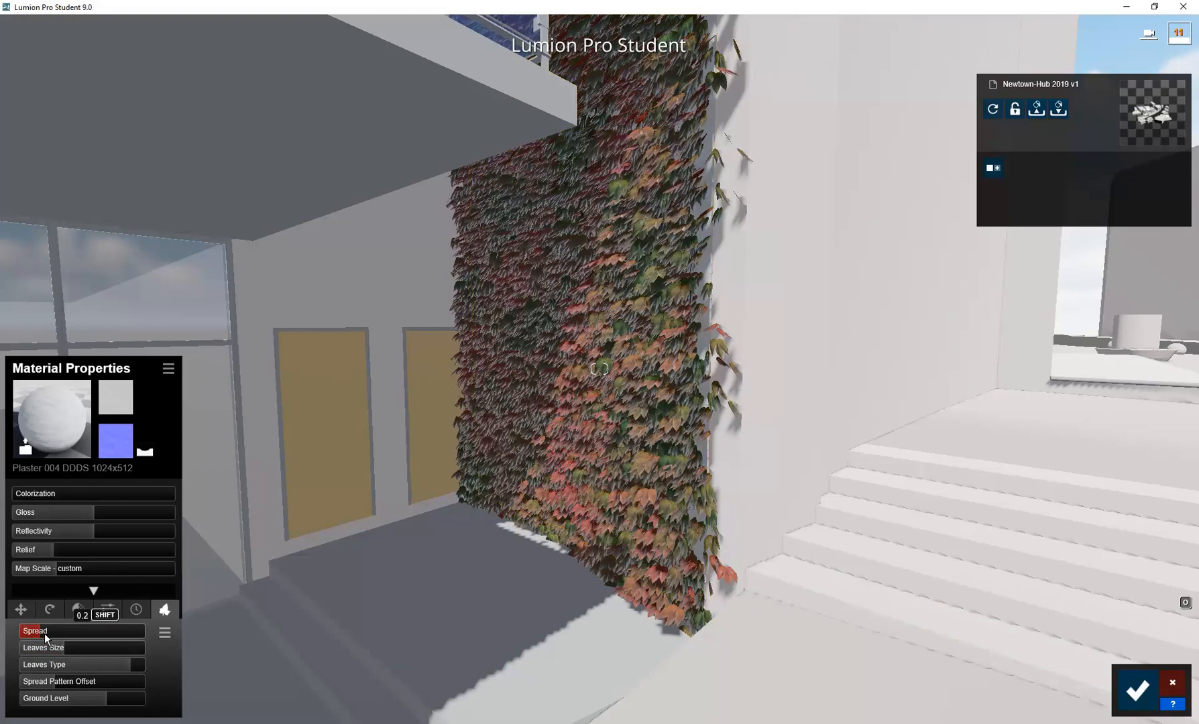
left_click(1139, 689)
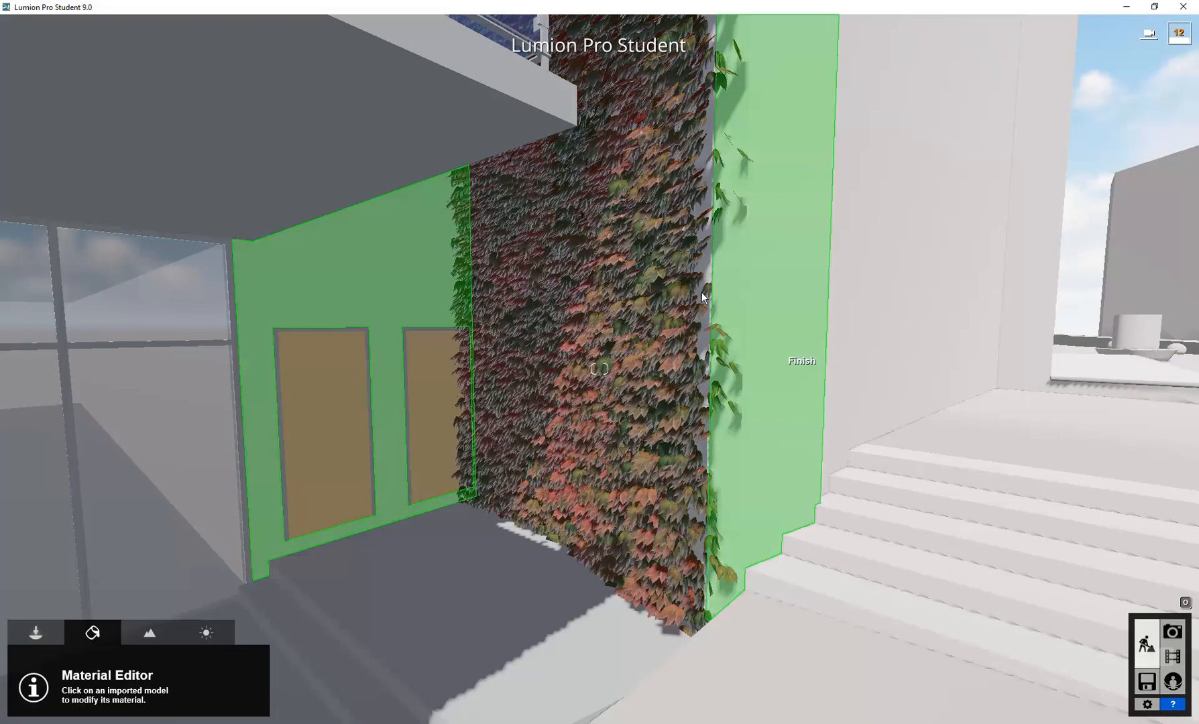
- Examine the leafy wall from farther back and the grass lawn beside the entrance steps up close and from above
key("s")
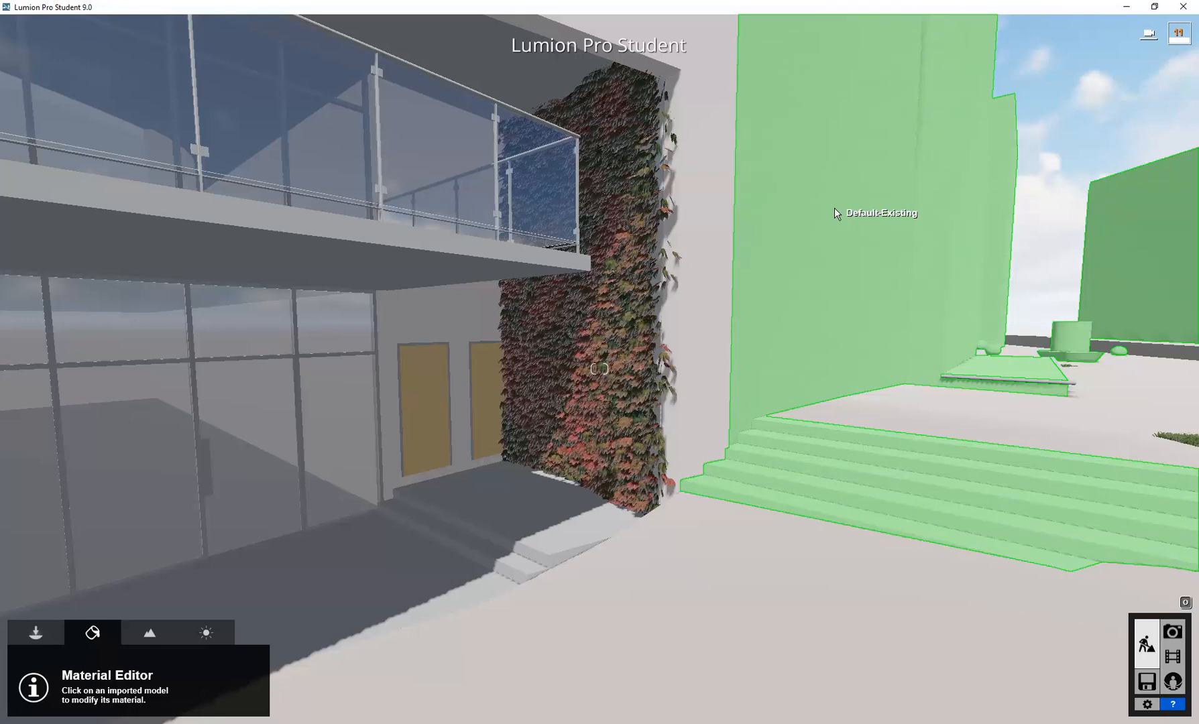
key("s")
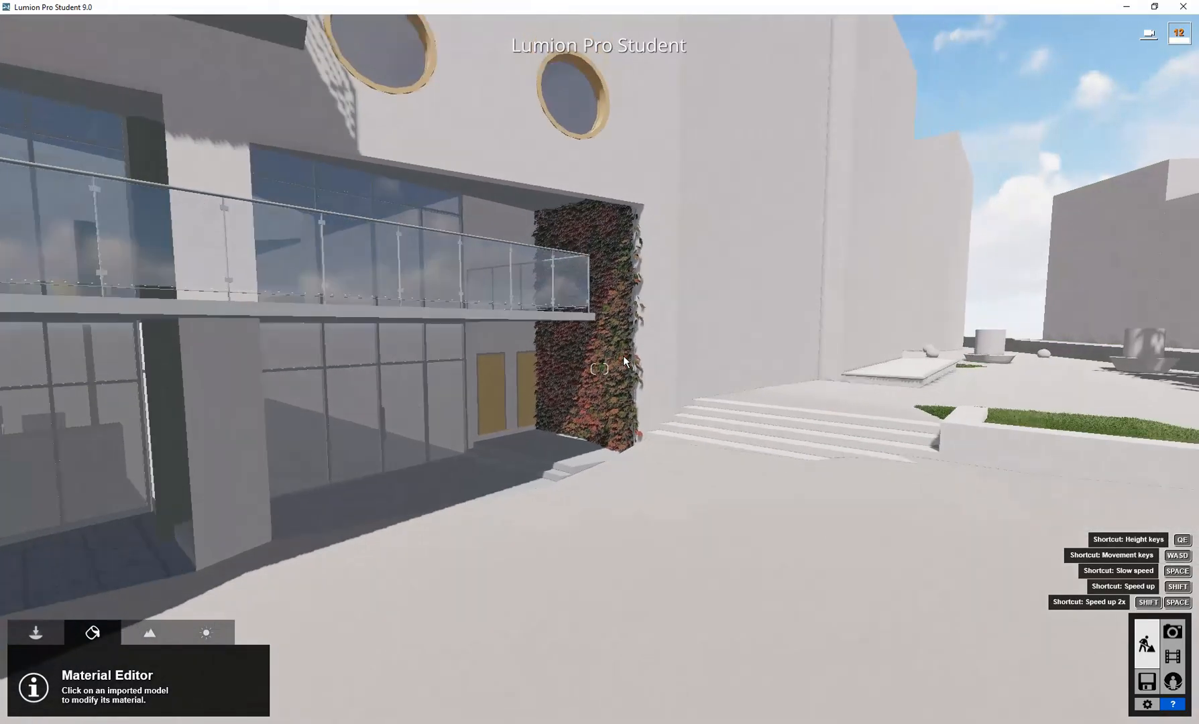
key("d")
key("w")
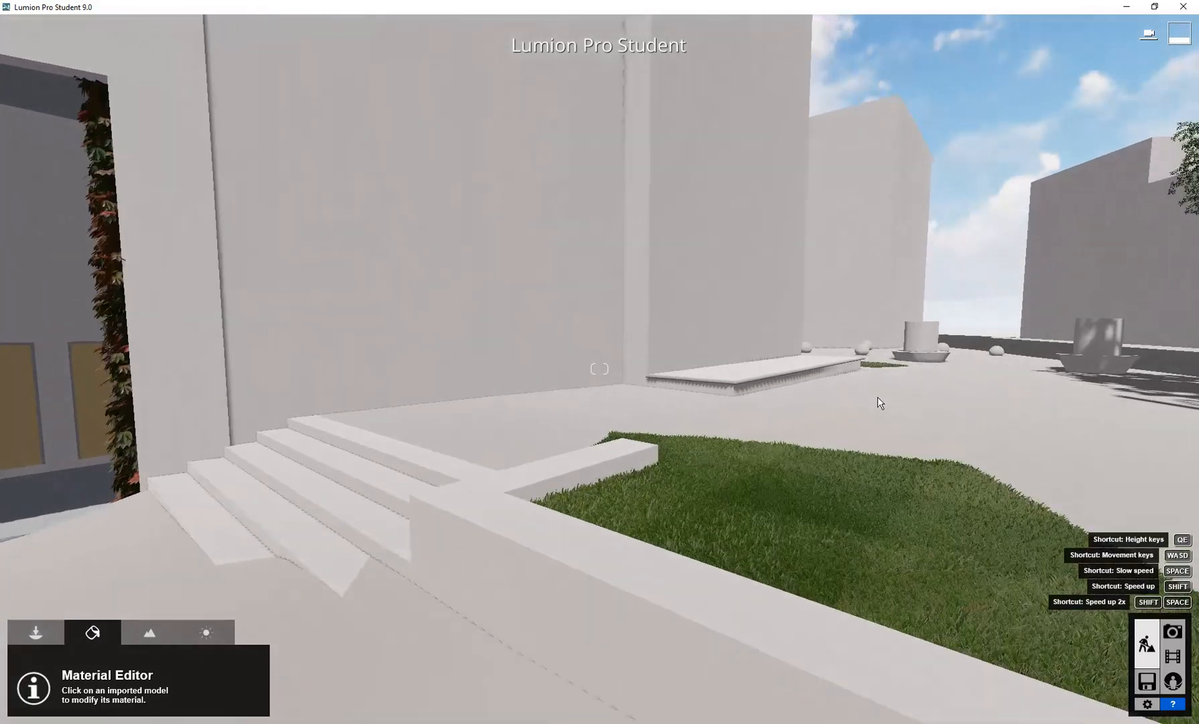
key("w")
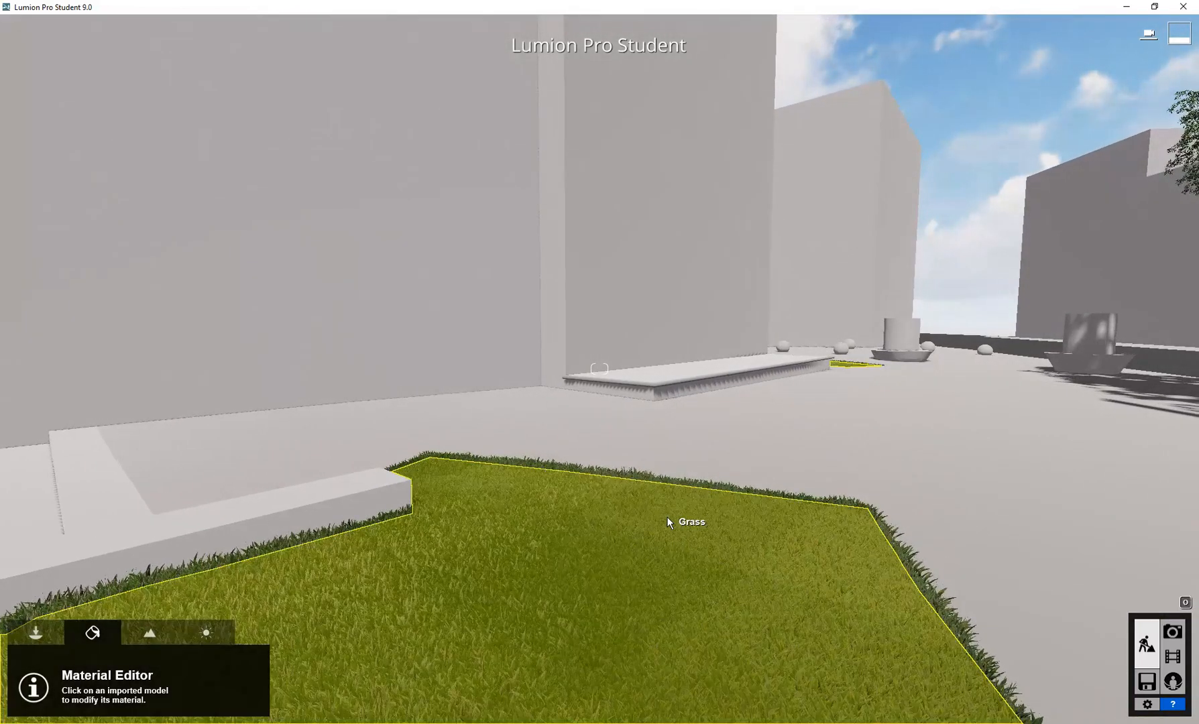
key("w")
key("e")
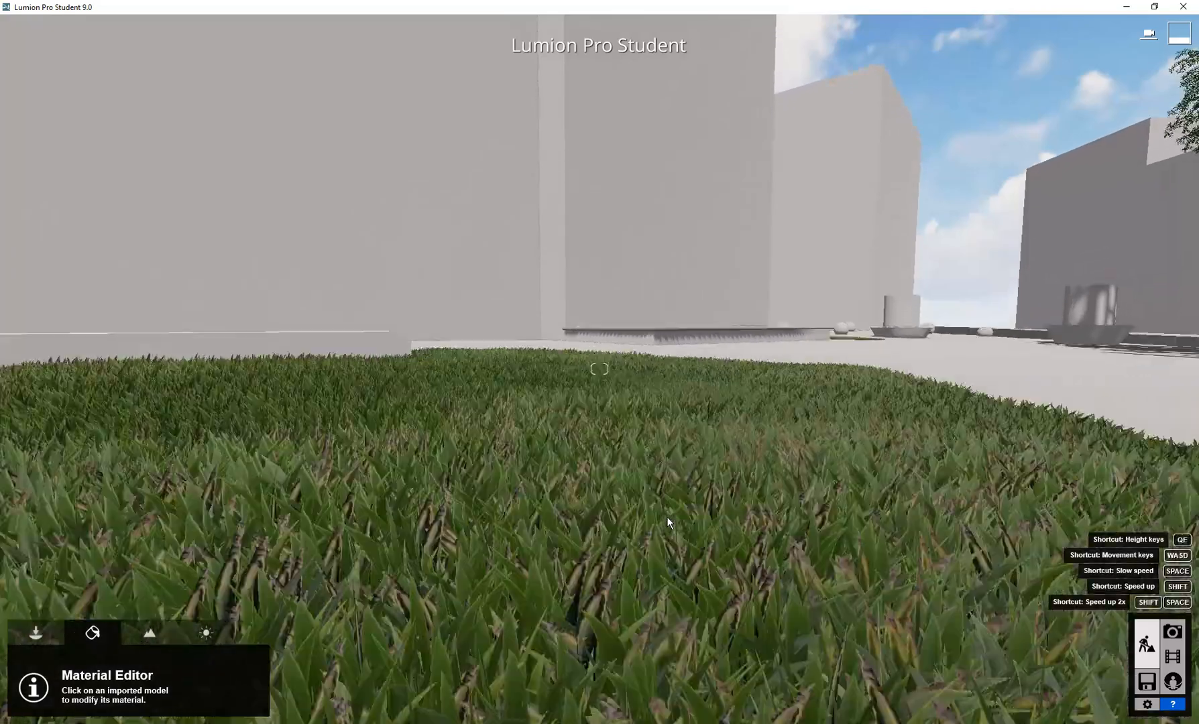
key("q")
key("s")
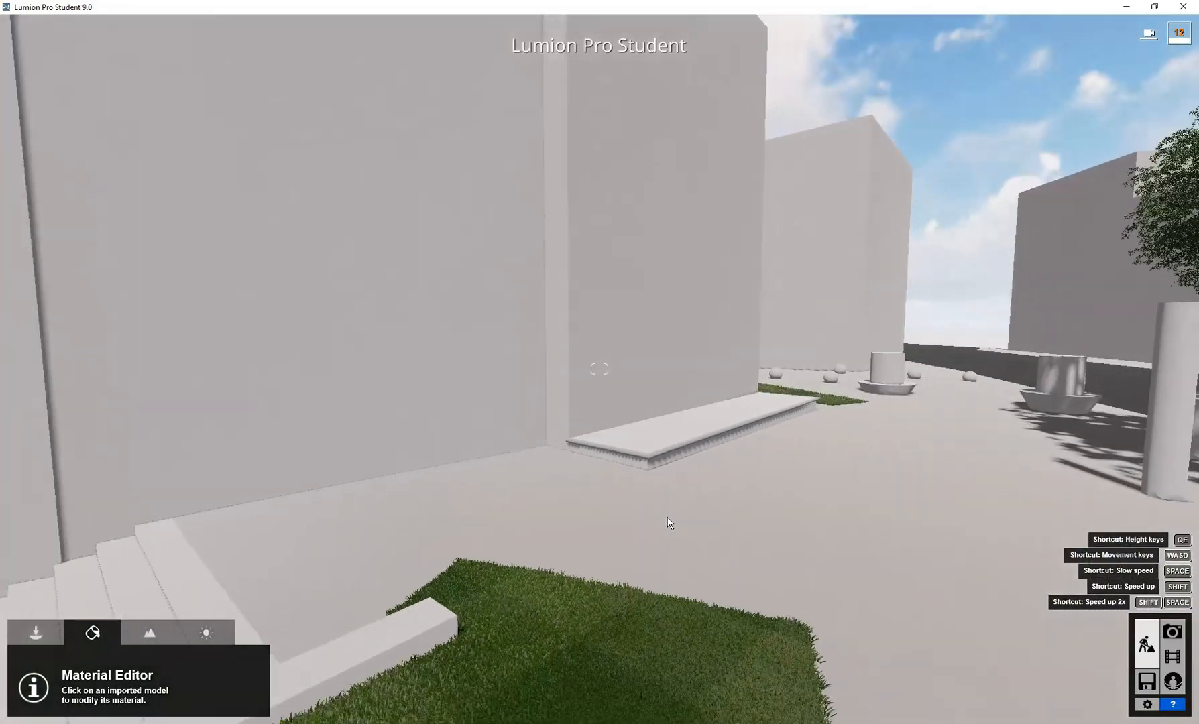
key("e")
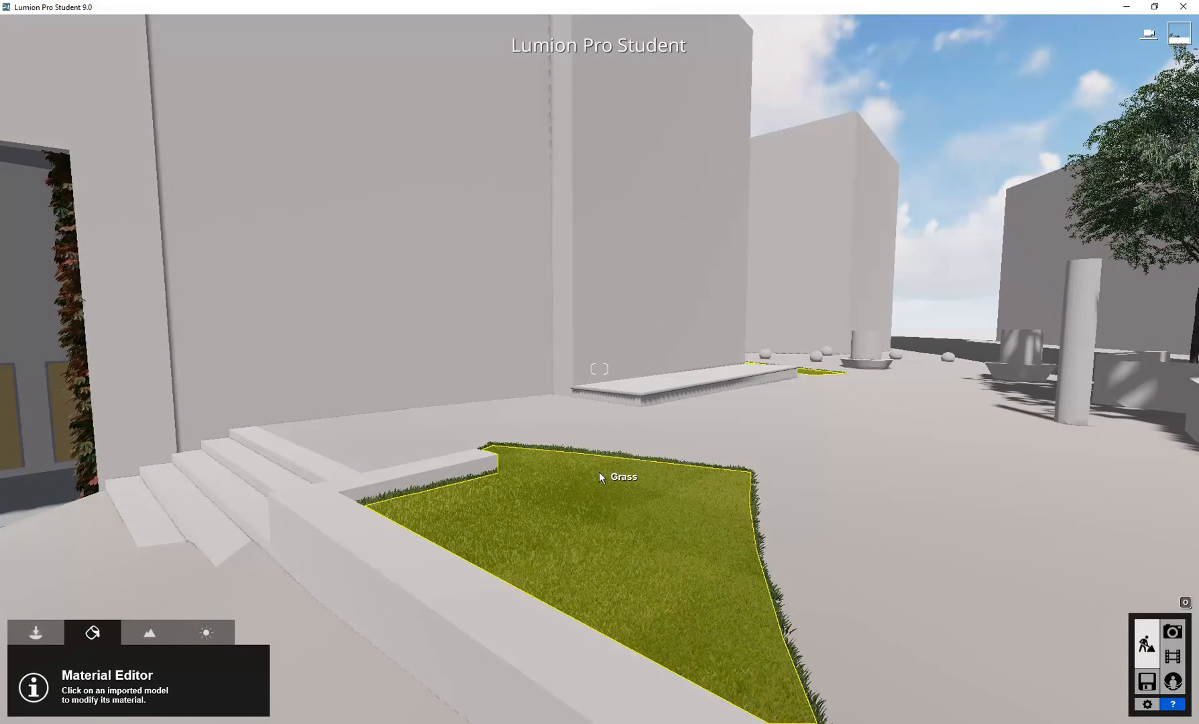
- Examine the Grass surface's material properties and the forecourt from farther back, and close the material editing with a save
left_click(599, 474)
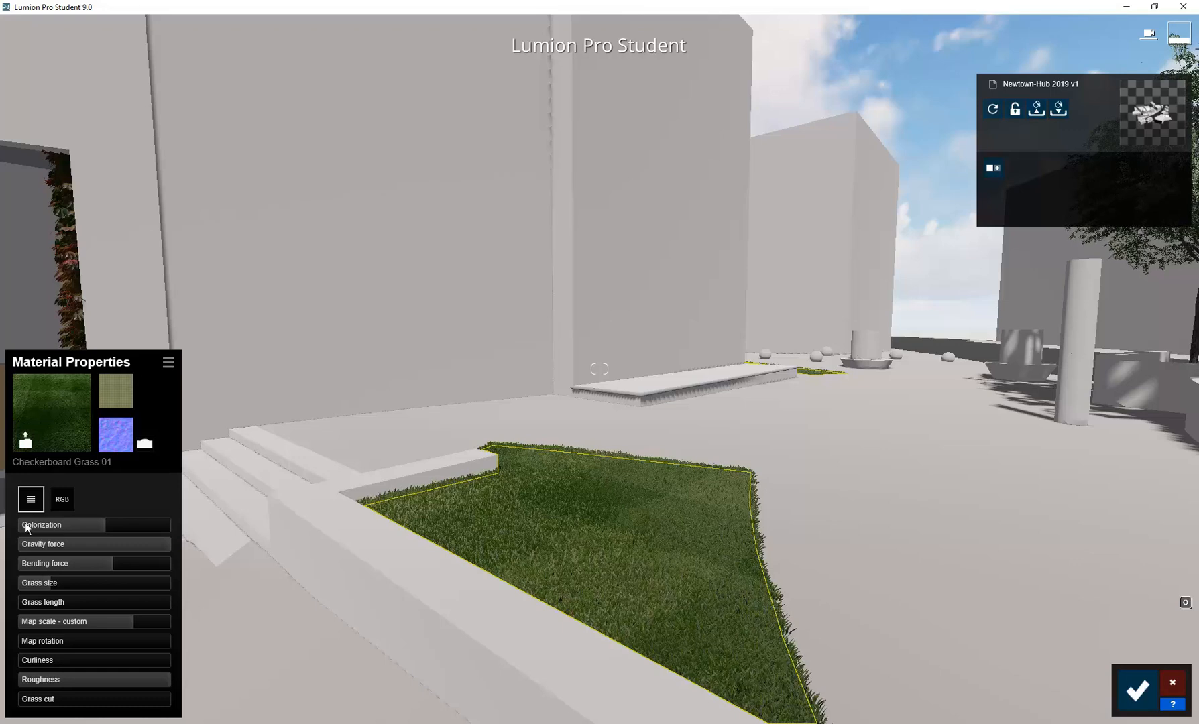
left_click(110, 723)
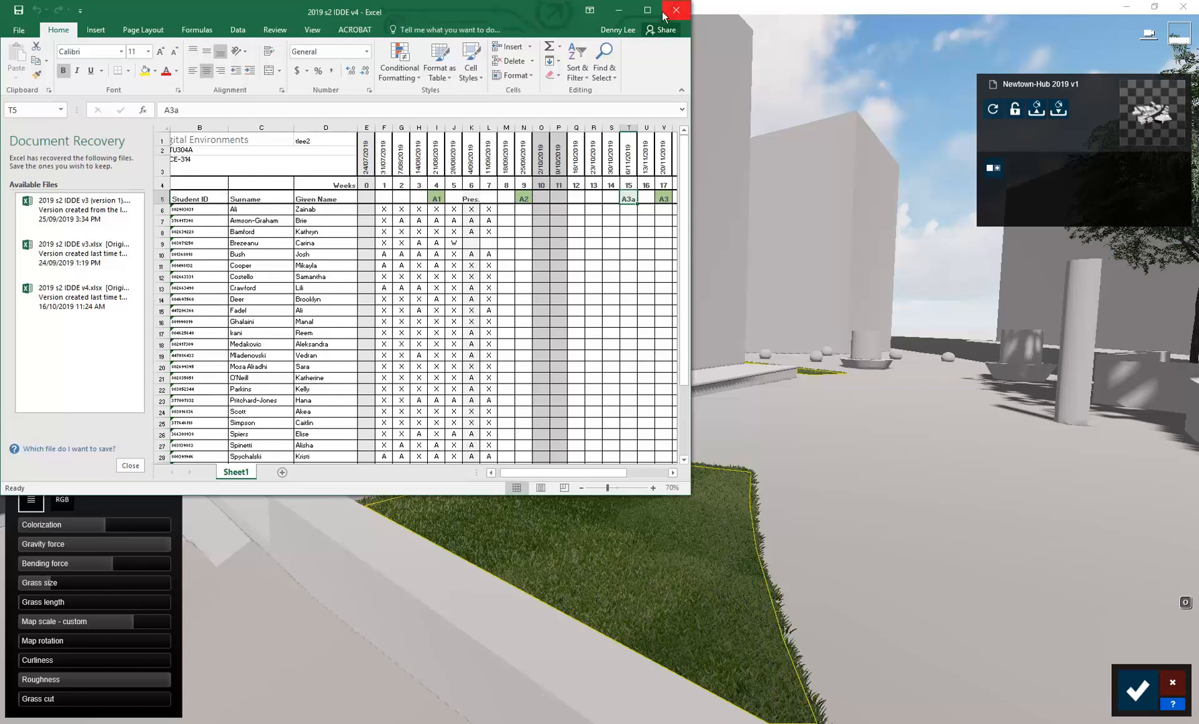
left_click(615, 11)
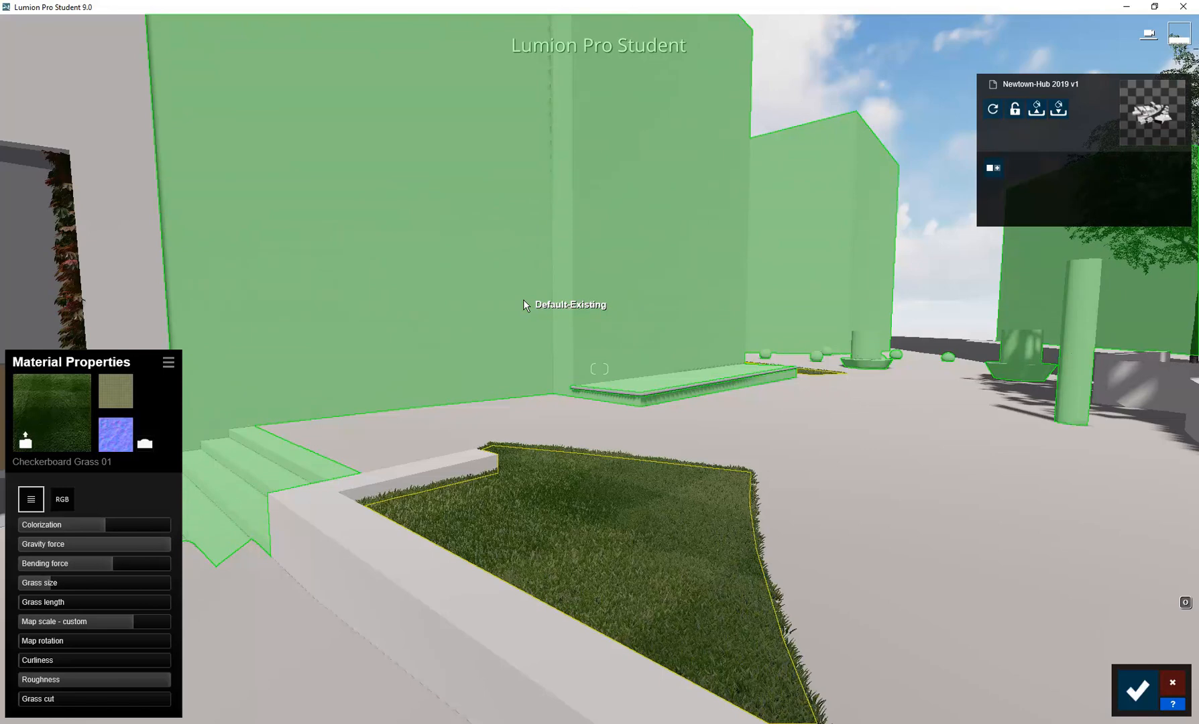
key("s")
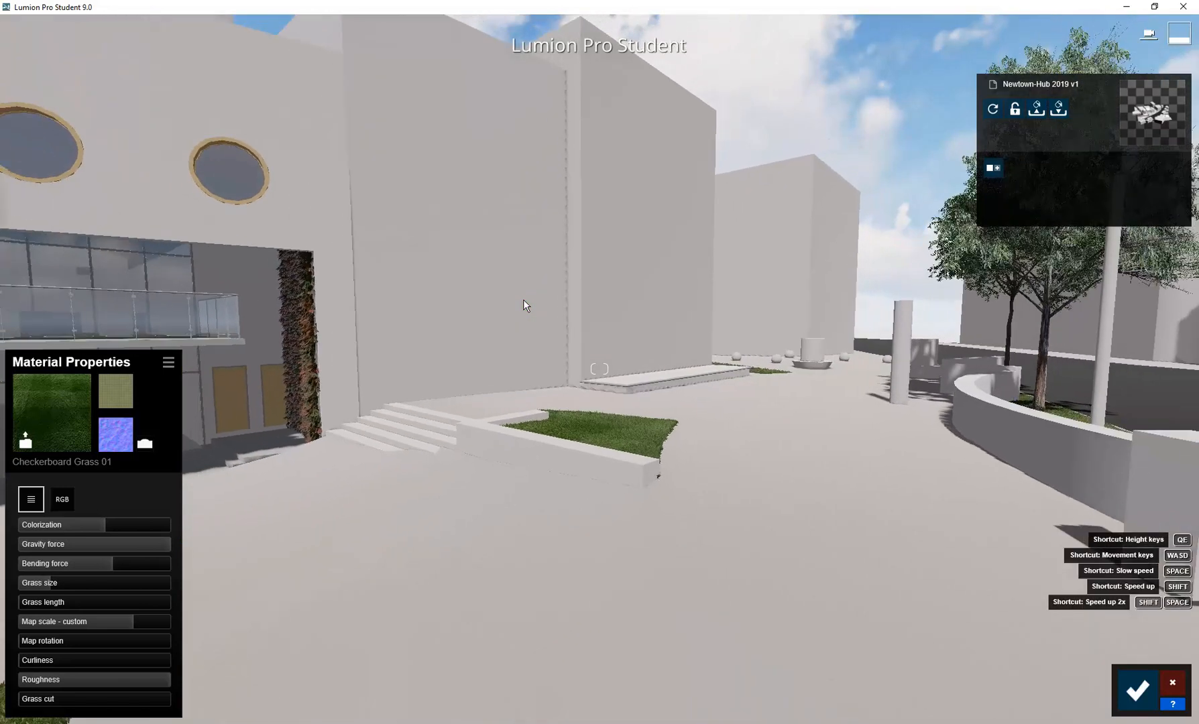
key("s")
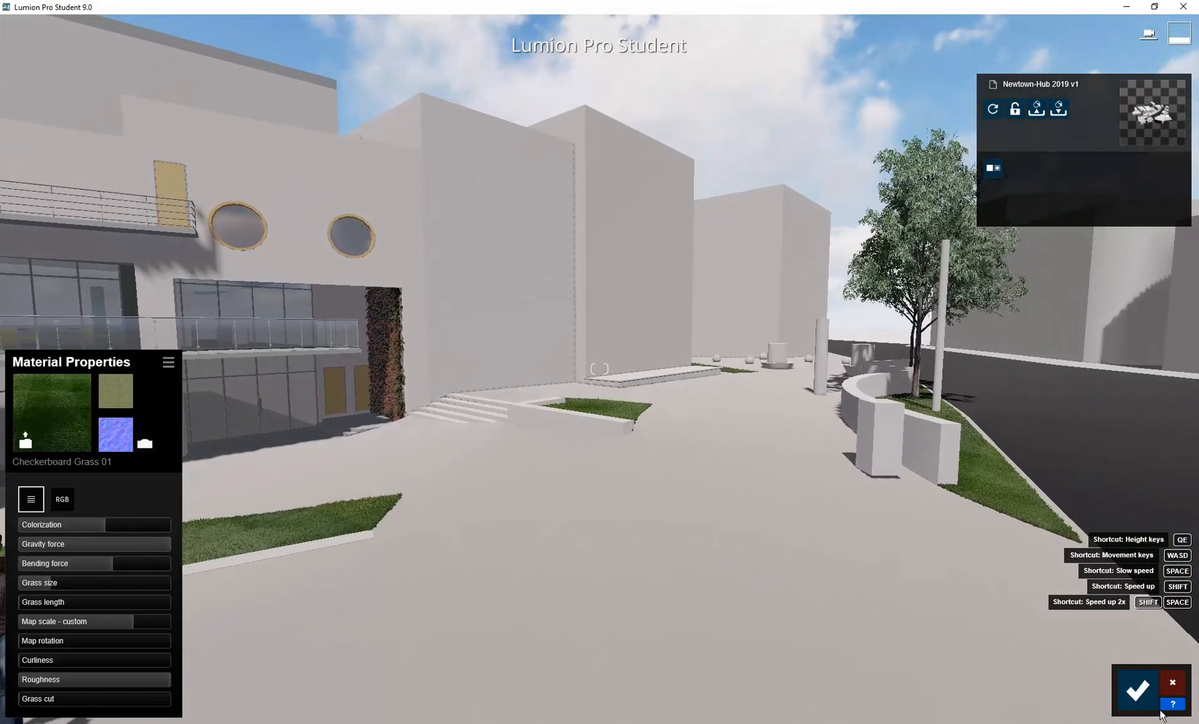
left_click(1140, 698)
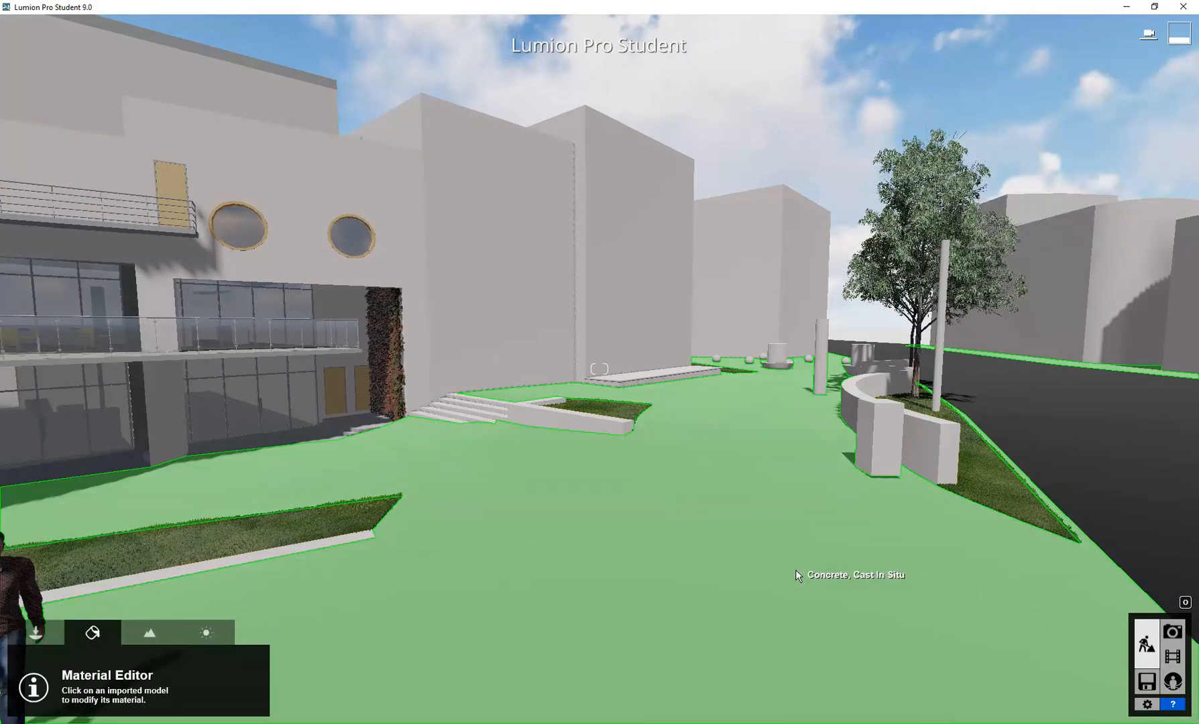